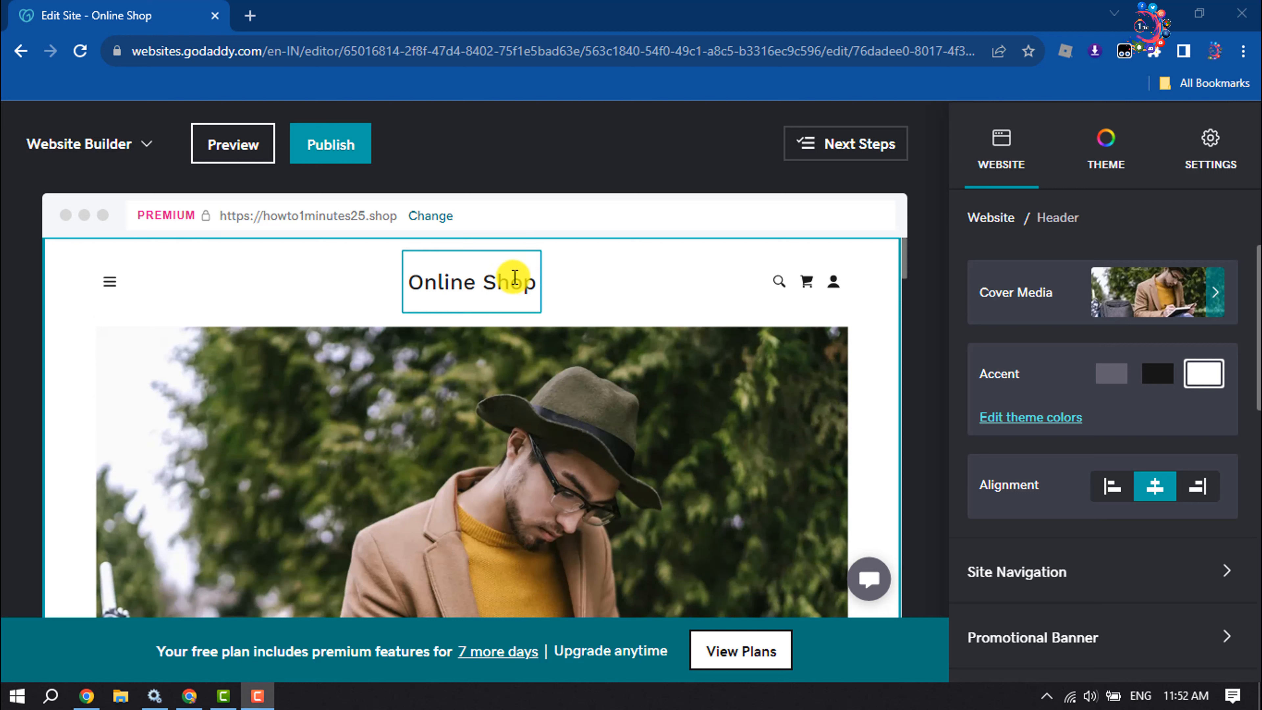
Step: Make the Online Shop text logo in the header slightly smaller than its original size
left_click(490, 280)
left_click(509, 340)
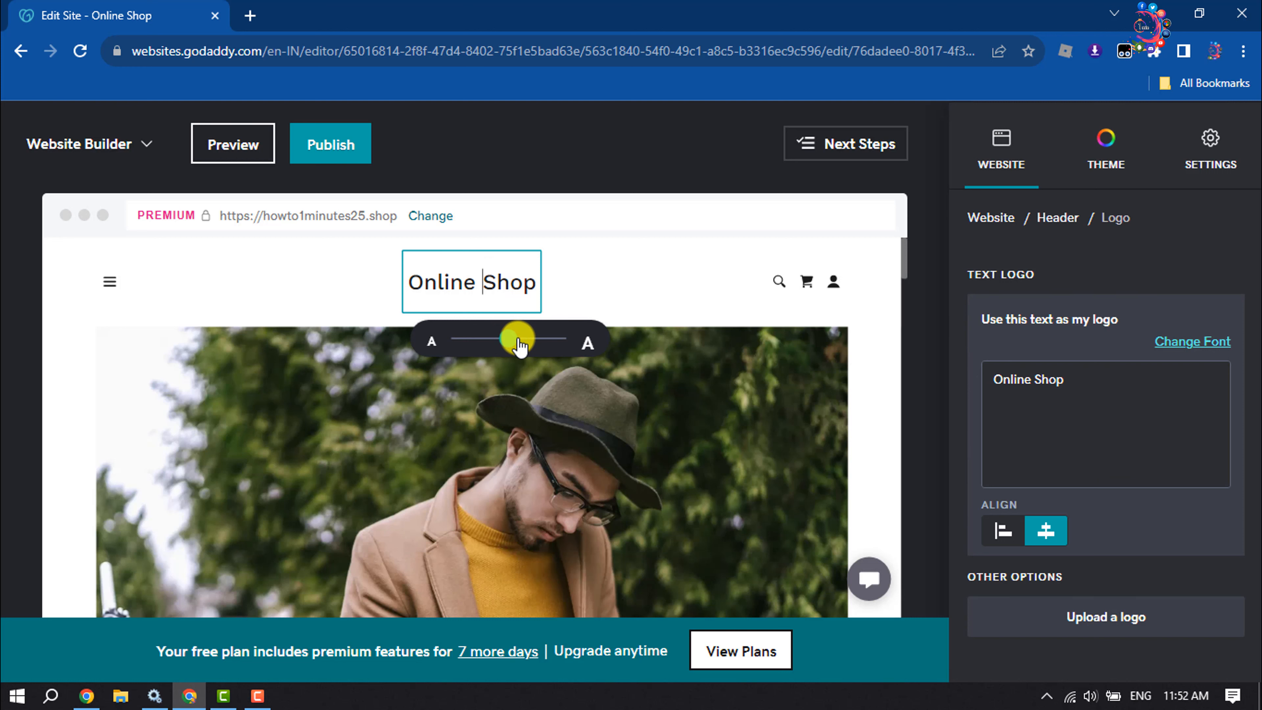
left_click_drag(520, 343, 529, 351)
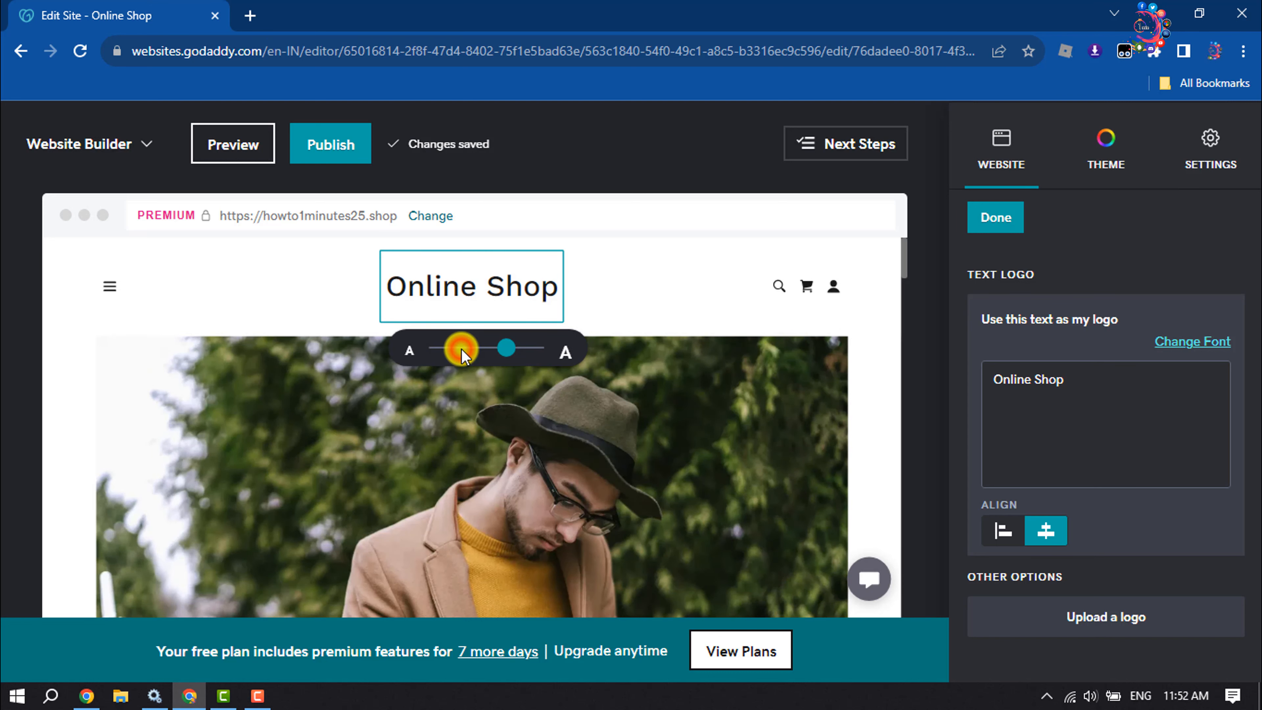
left_click(449, 278)
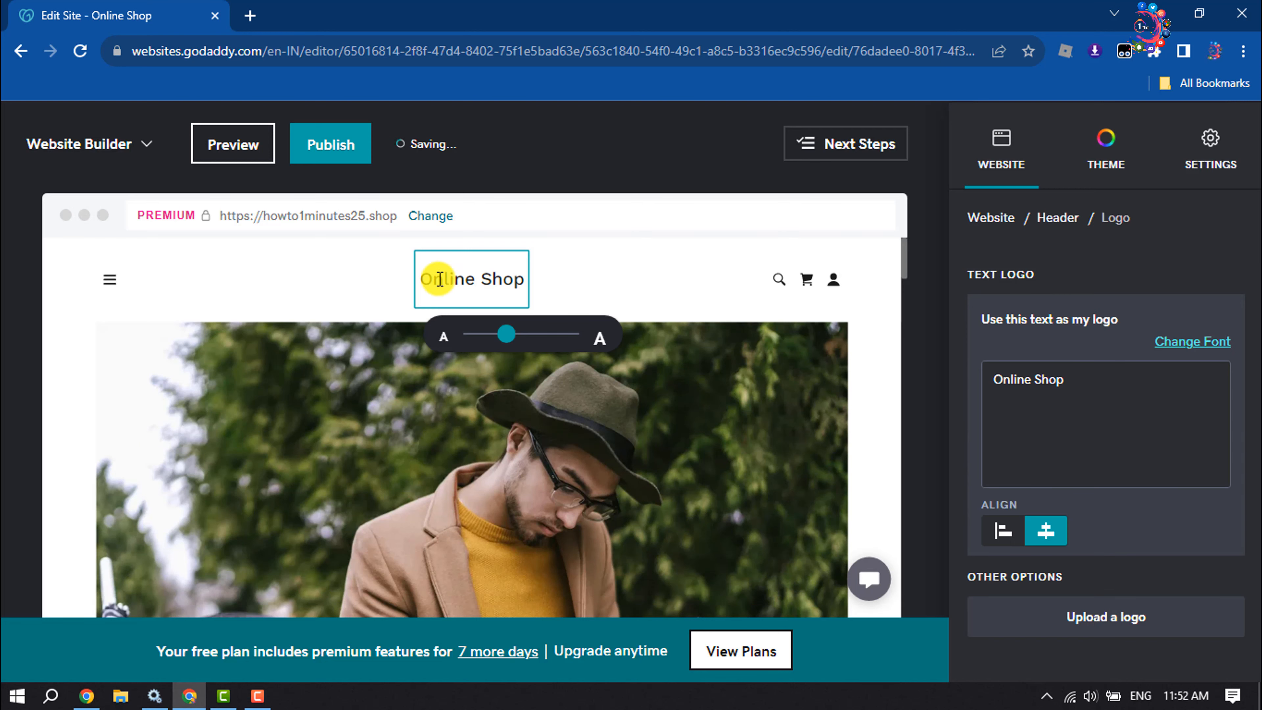
Step: Change the text logo's font to Libre Baskerville and finish the font selection
left_click(1196, 344)
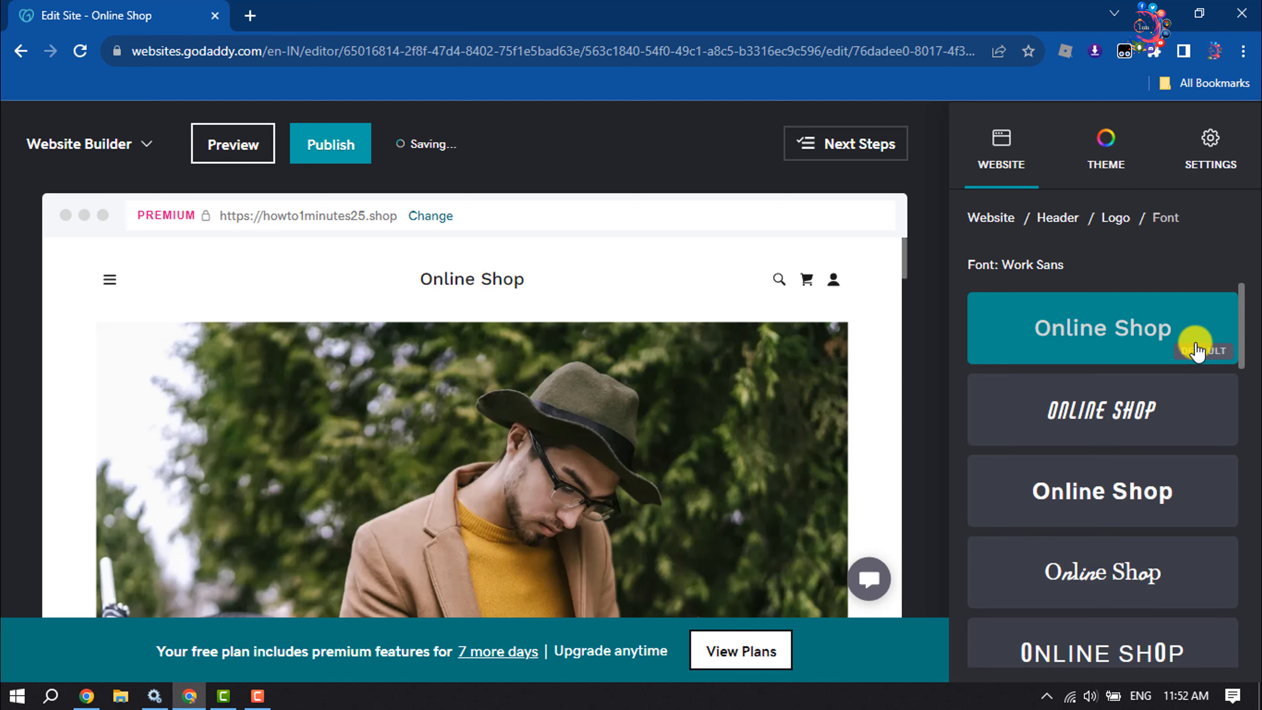
scroll(1098, 498, "down", 1)
scroll(1092, 505, "down", 5)
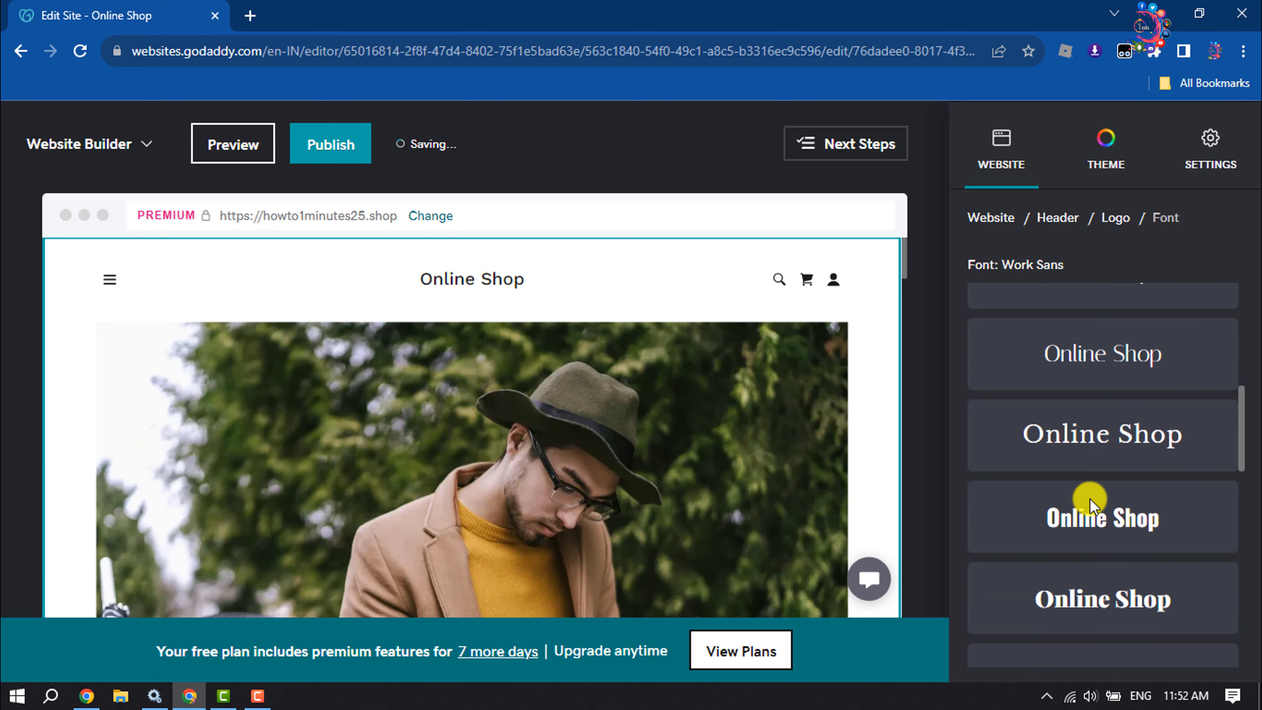
left_click(1085, 450)
scroll(1082, 447, "down", 5)
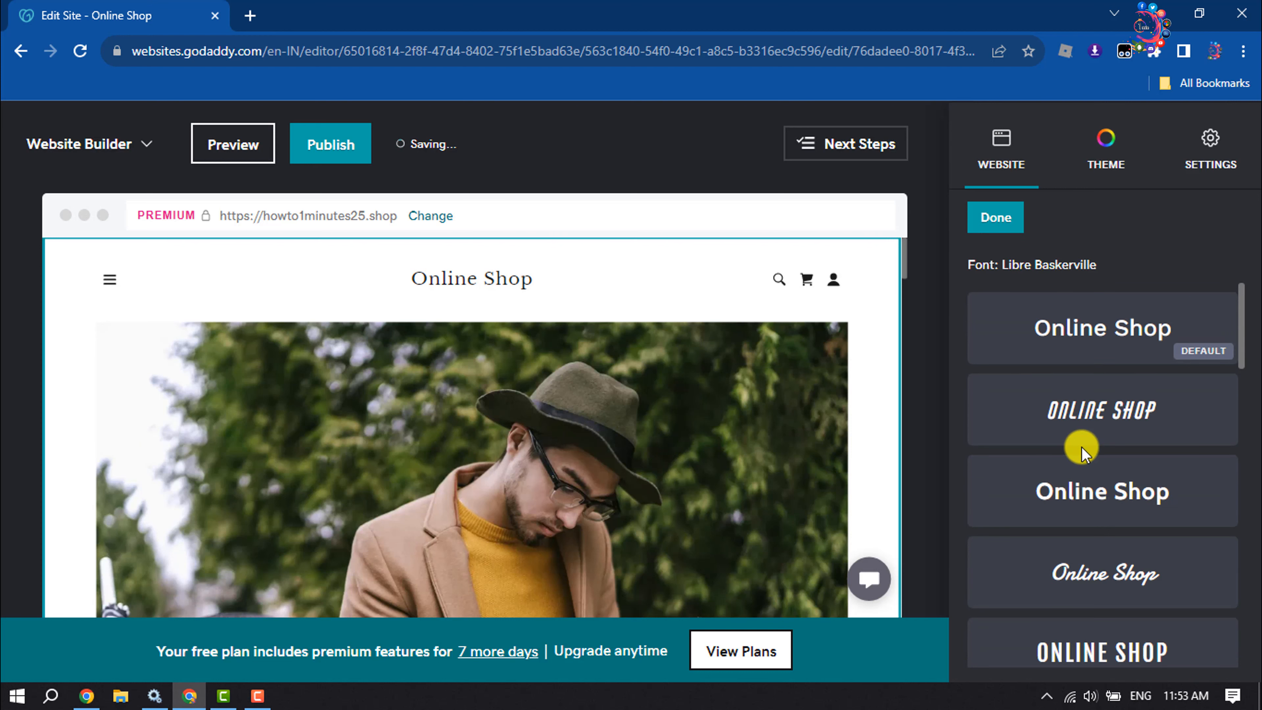
left_click(1009, 229)
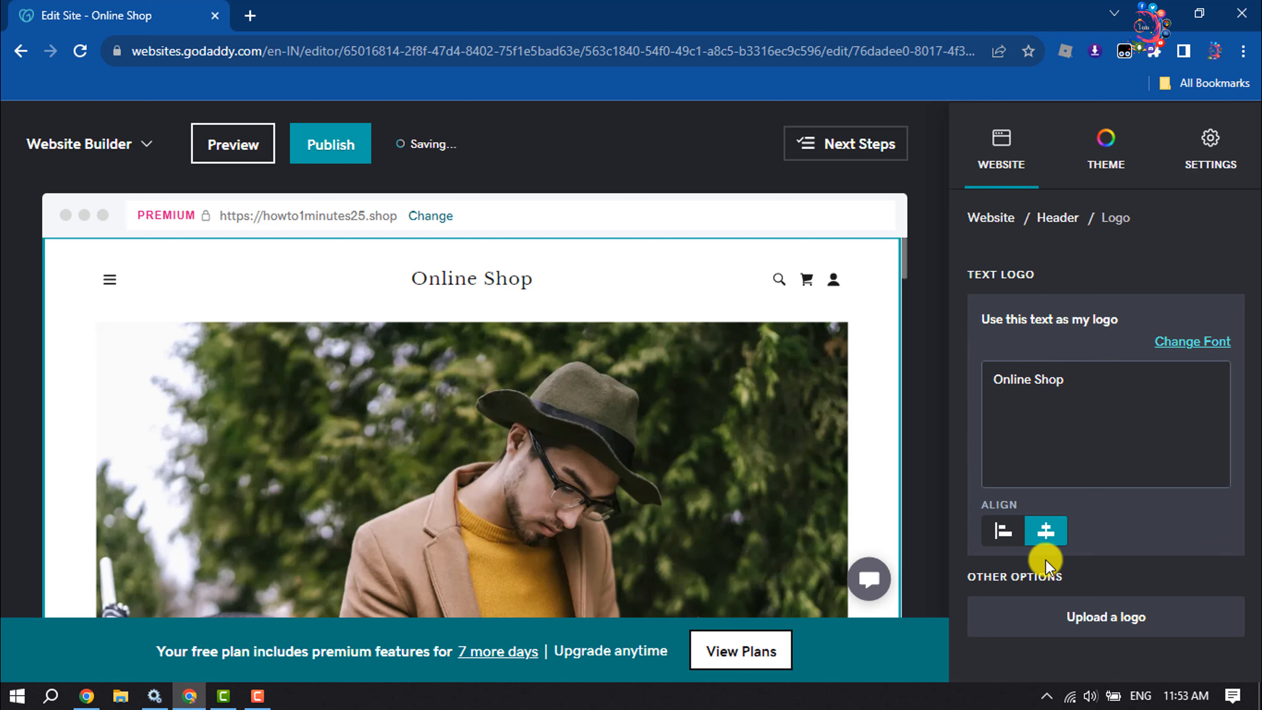
Step: Try left alignment for the text logo, restoring the centre alignment
left_click(1001, 533)
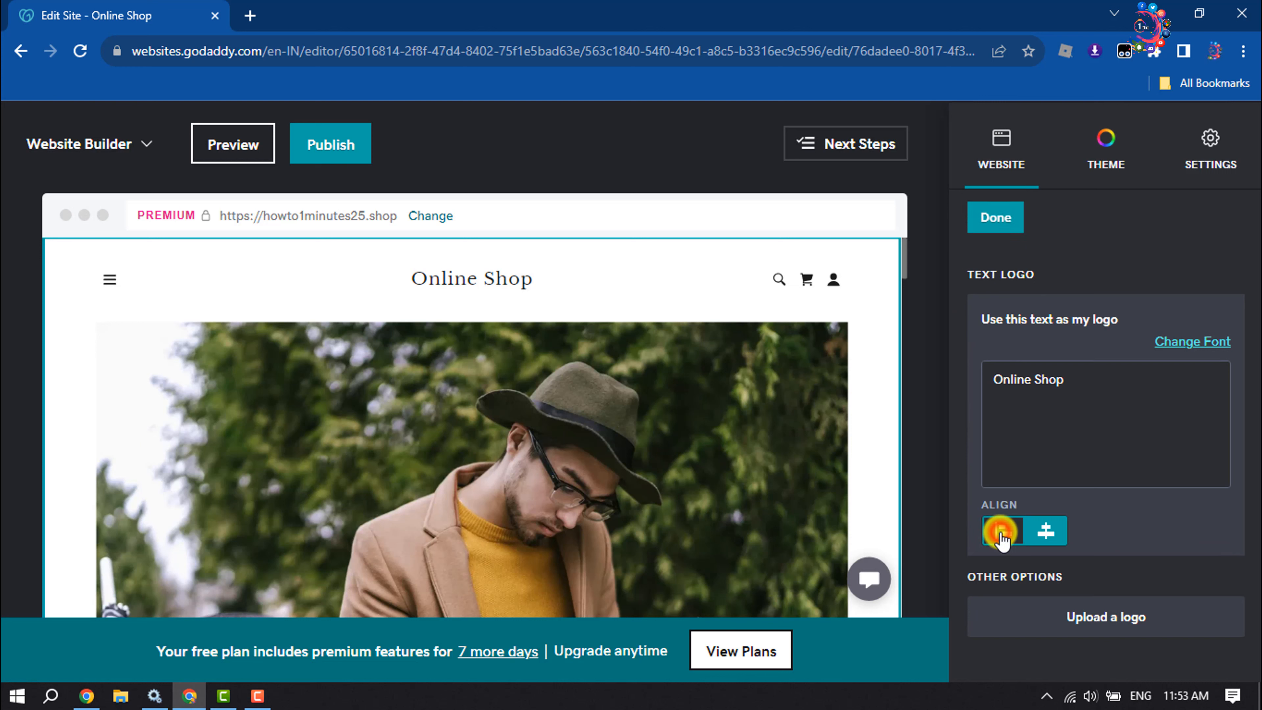
left_click(1045, 534)
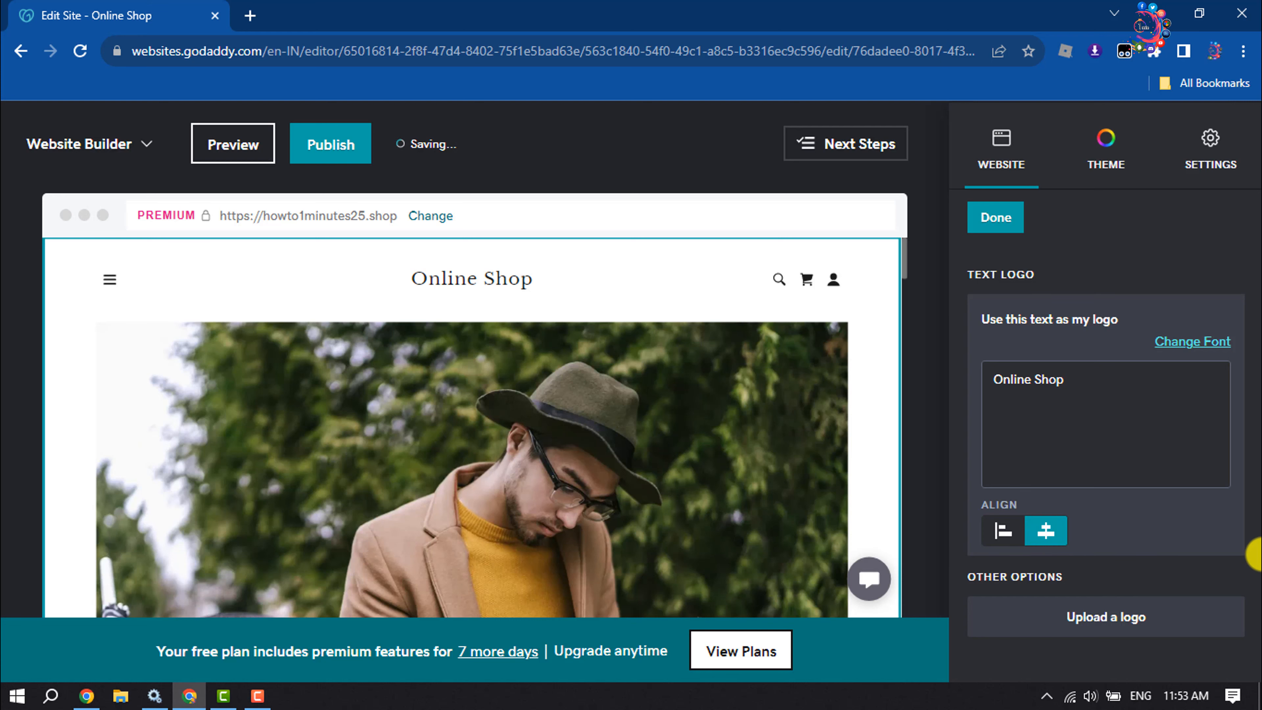
scroll(530, 403, "down", 10)
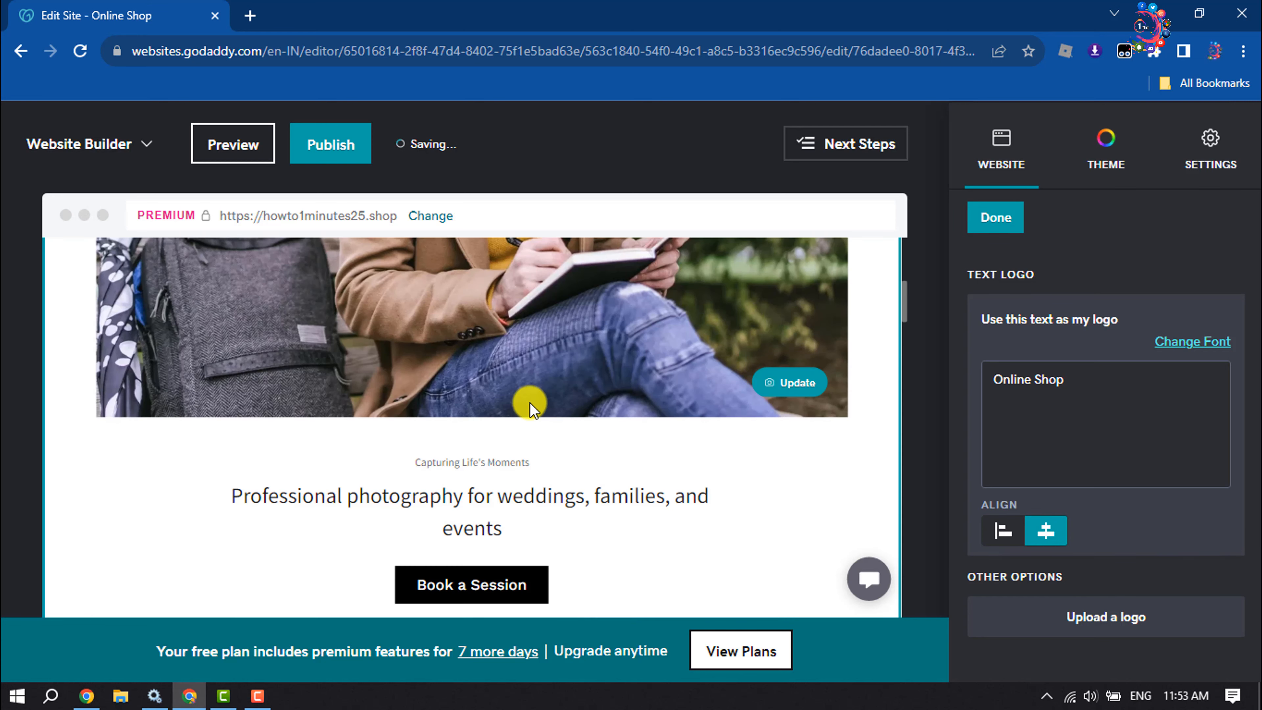
Step: Set the site theme's custom color to magenta #DE26DE
left_click(1108, 164)
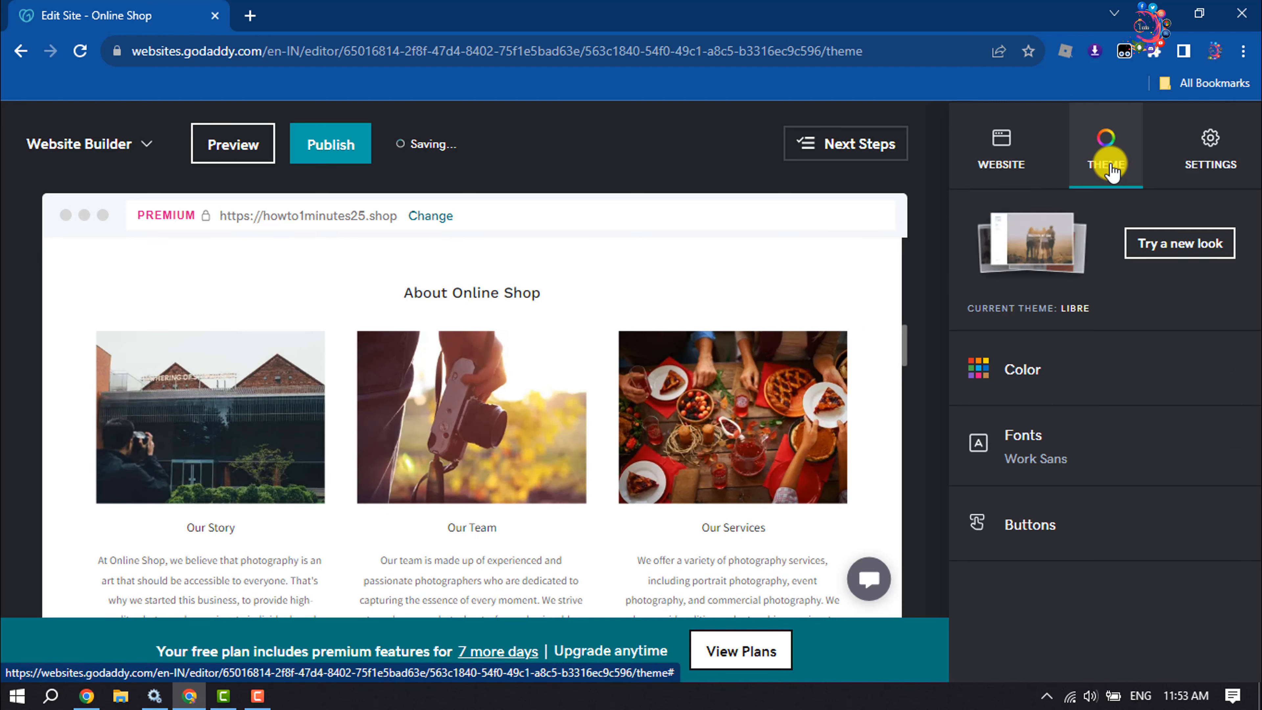
left_click(1026, 373)
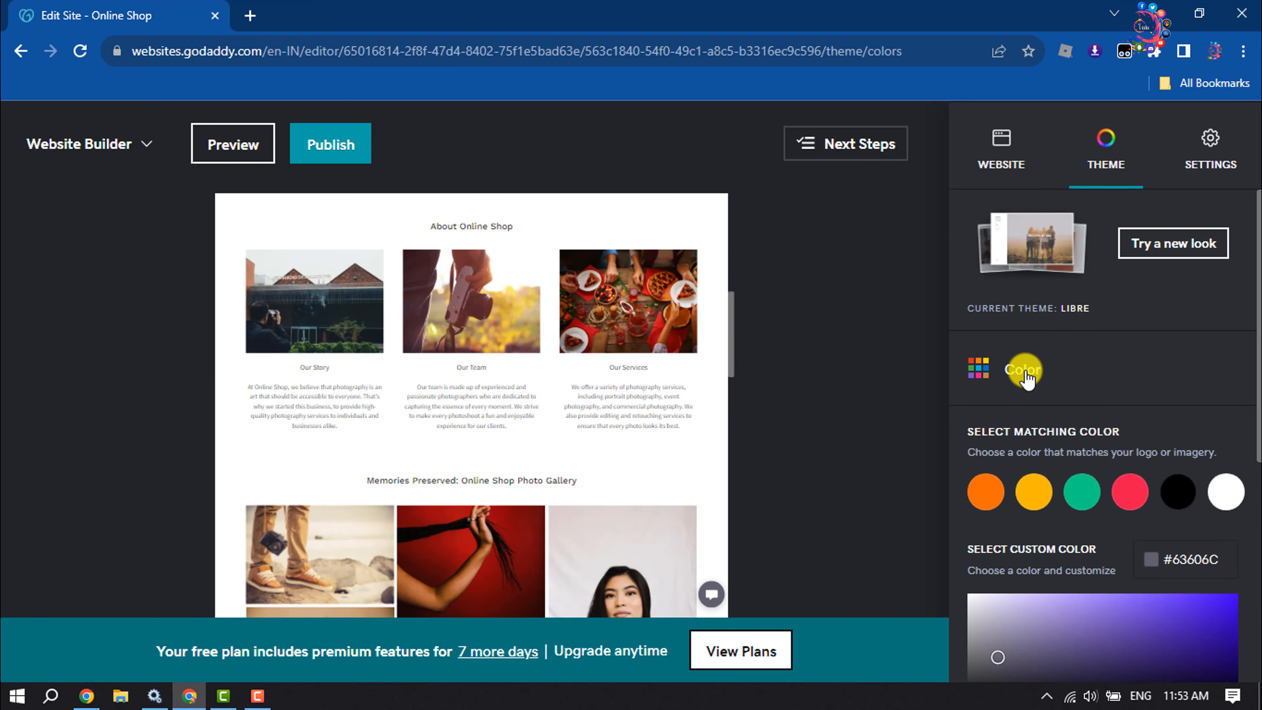
scroll(1124, 564, "down", 3)
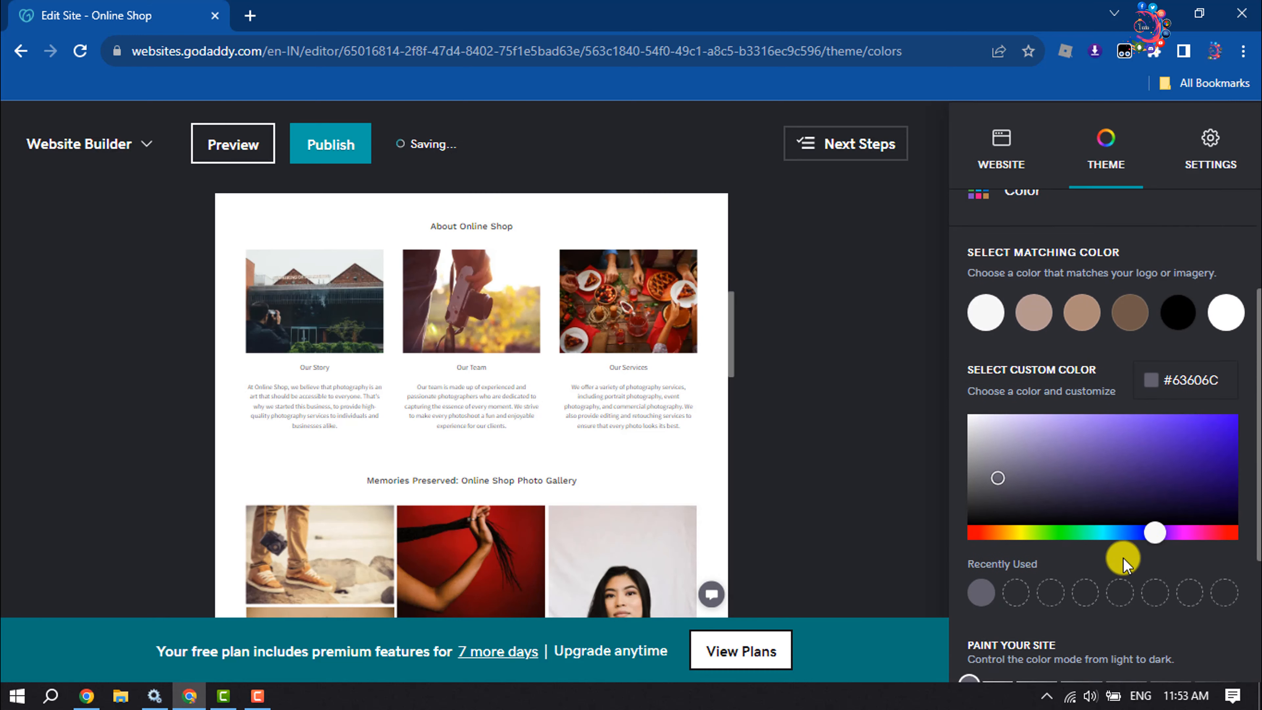
left_click(1145, 467)
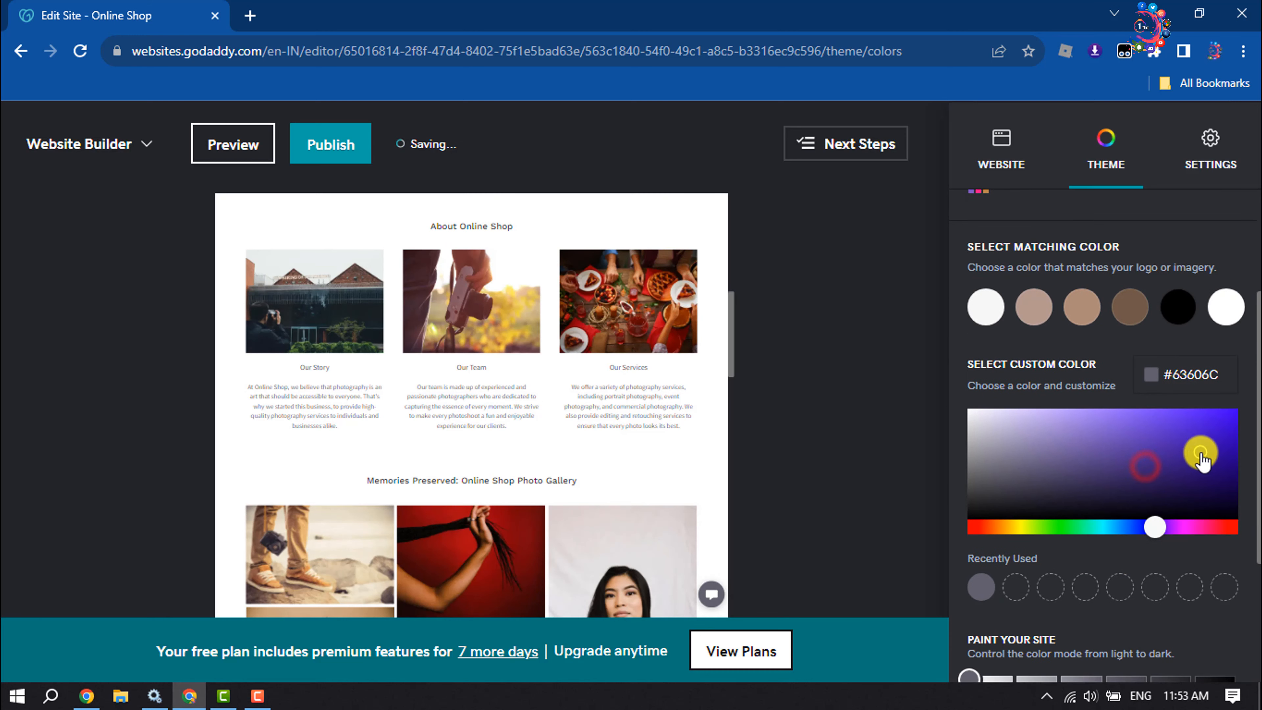
left_click(1201, 452)
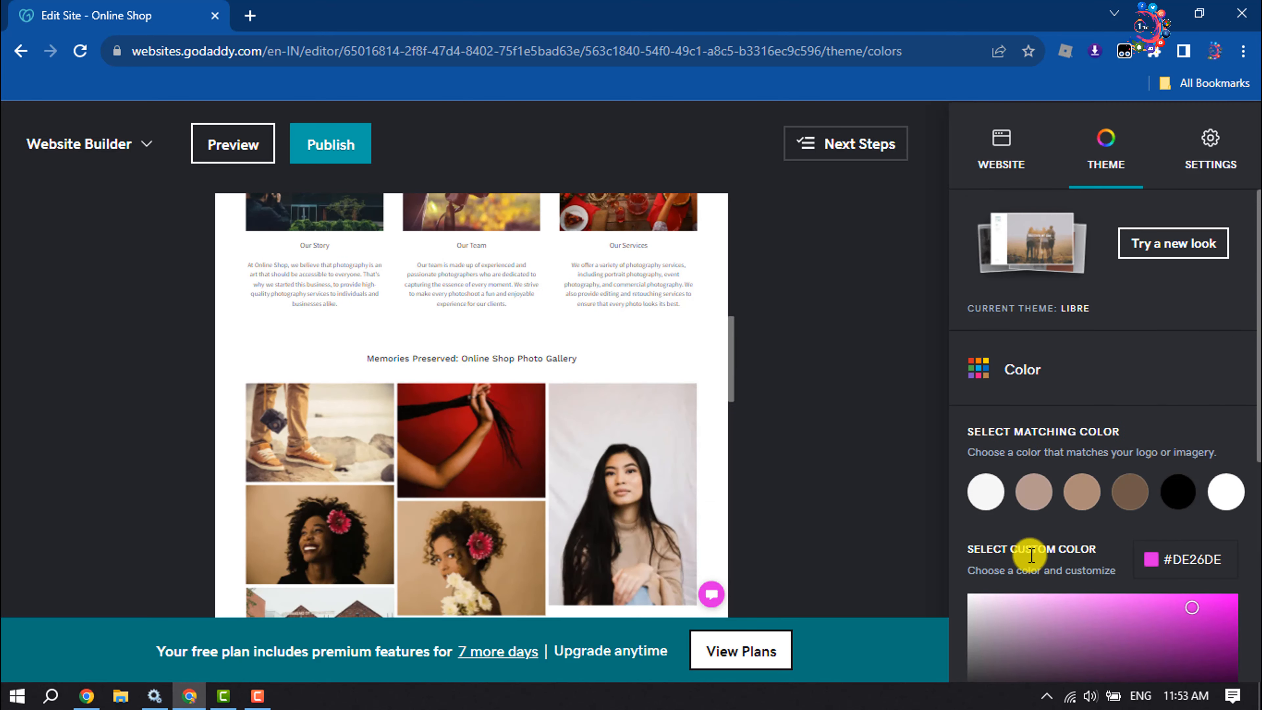
scroll(356, 331, "up", 3)
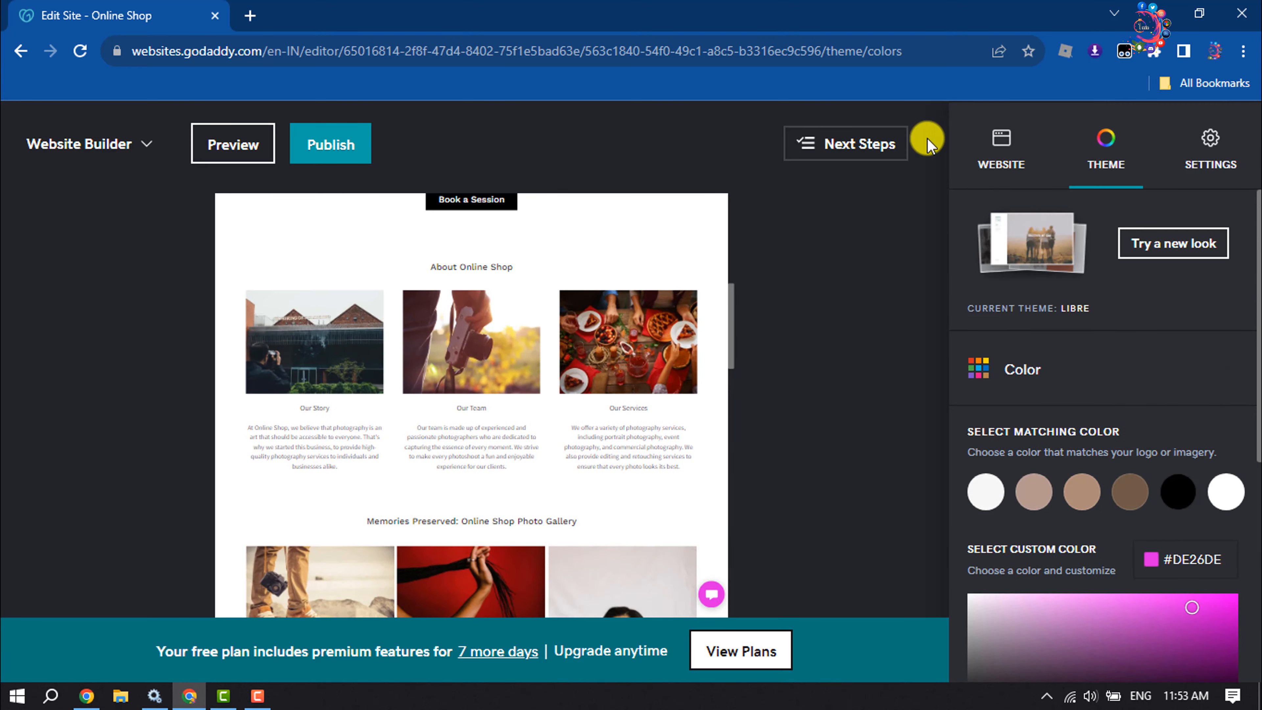
Step: Browse the available website themes and apply the Urban theme to the site
left_click(1187, 248)
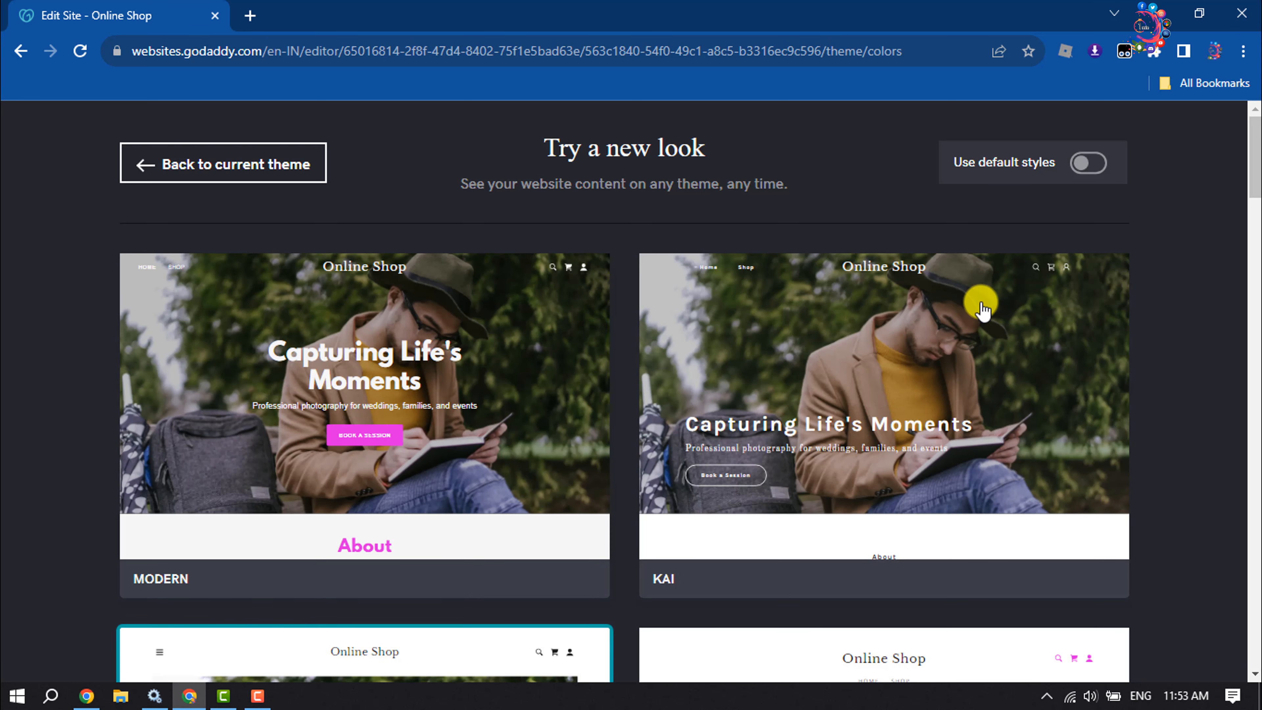
scroll(944, 361, "down", 6)
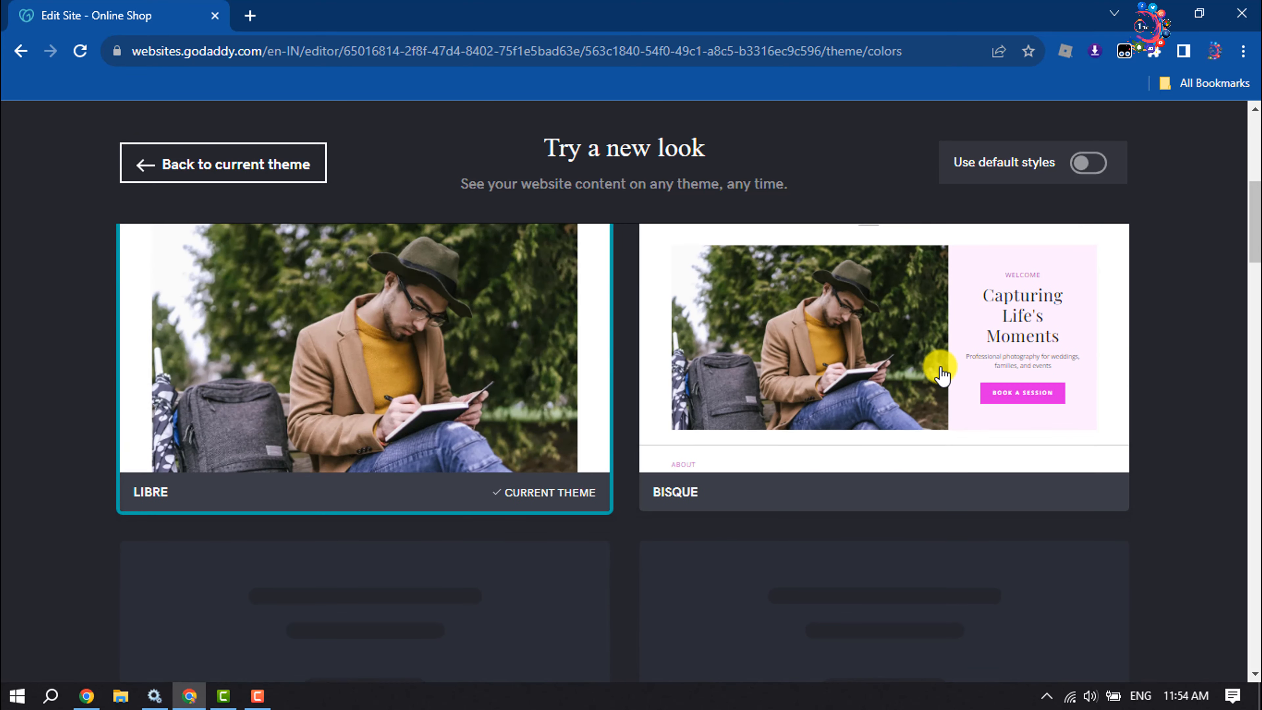
scroll(940, 373, "down", 5)
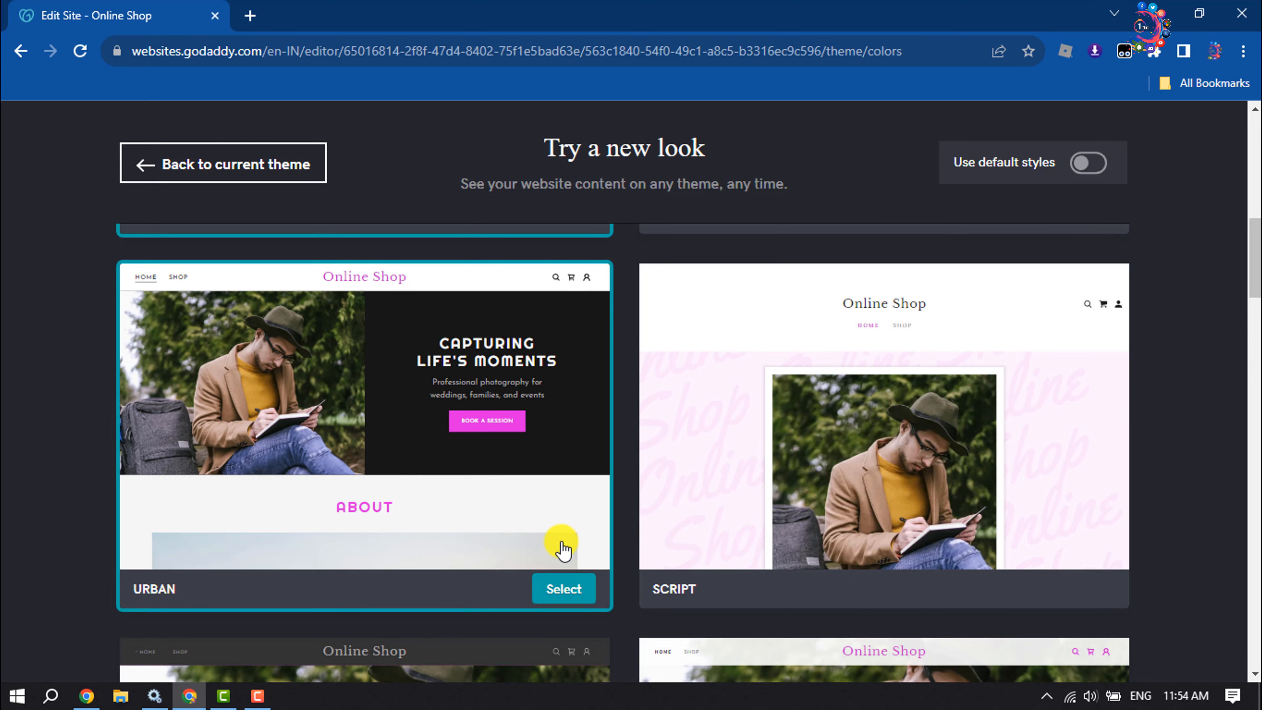
left_click(581, 592)
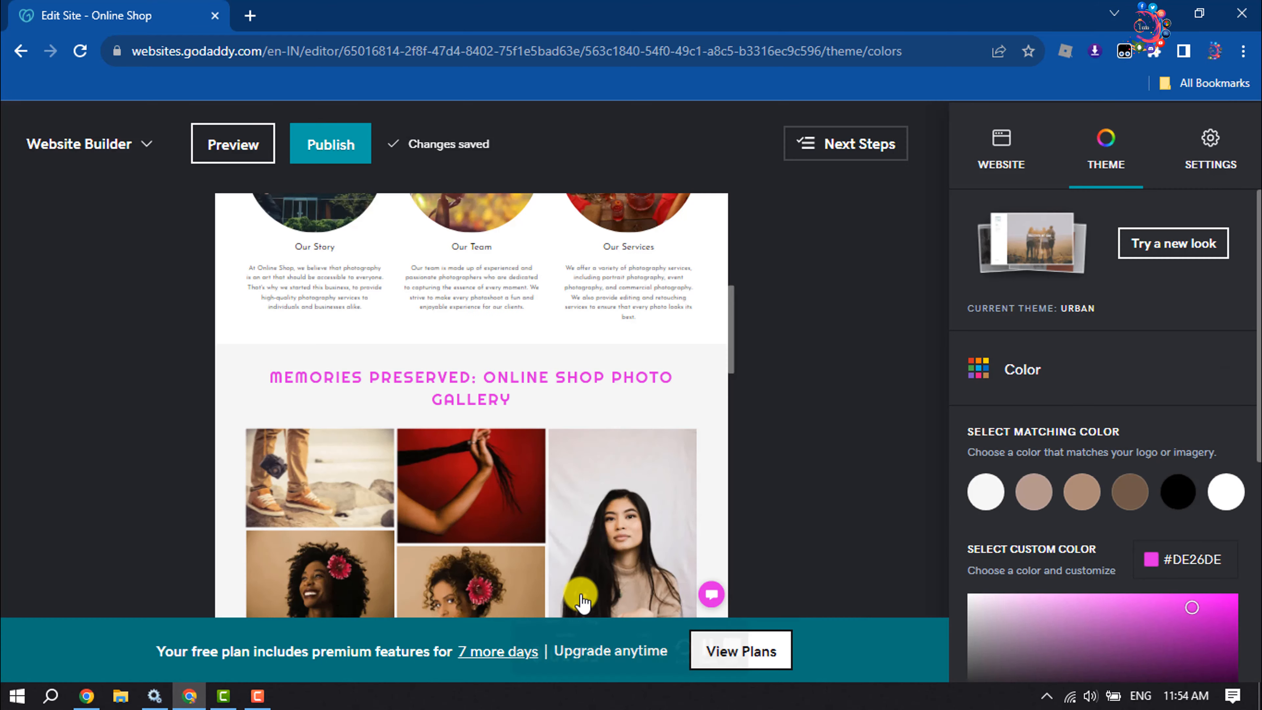
Step: Look through the homepage sections and theme color settings with the Urban theme applied
scroll(586, 503, "down", 3)
scroll(603, 502, "up", 5)
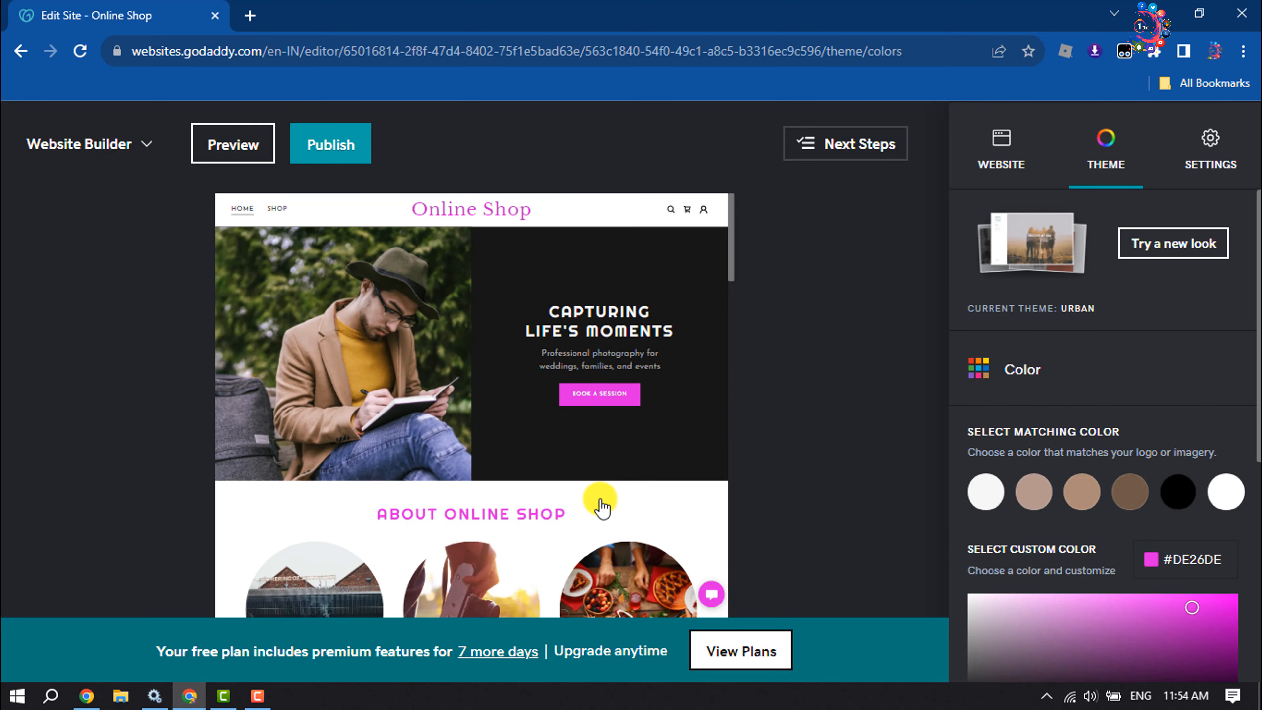
scroll(1119, 479, "down", 8)
scroll(1120, 480, "up", 3)
scroll(1124, 480, "up", 2)
scroll(1125, 480, "down", 5)
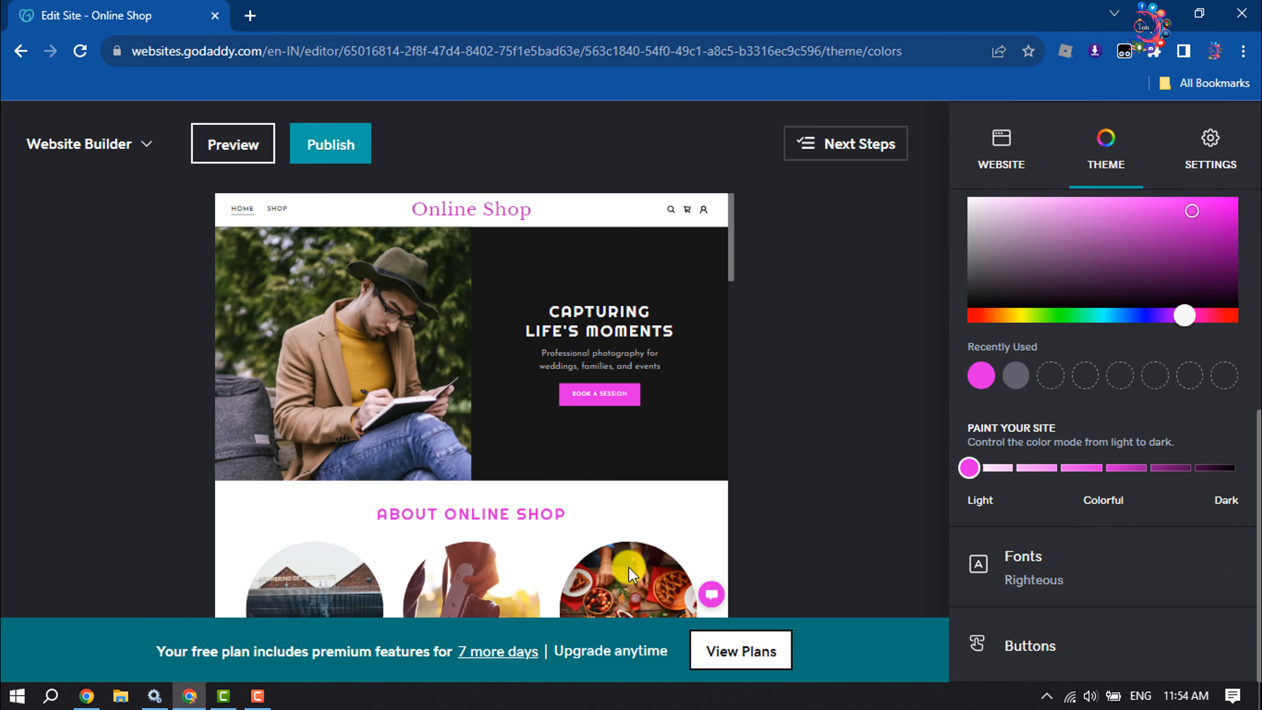
scroll(609, 426, "down", 4)
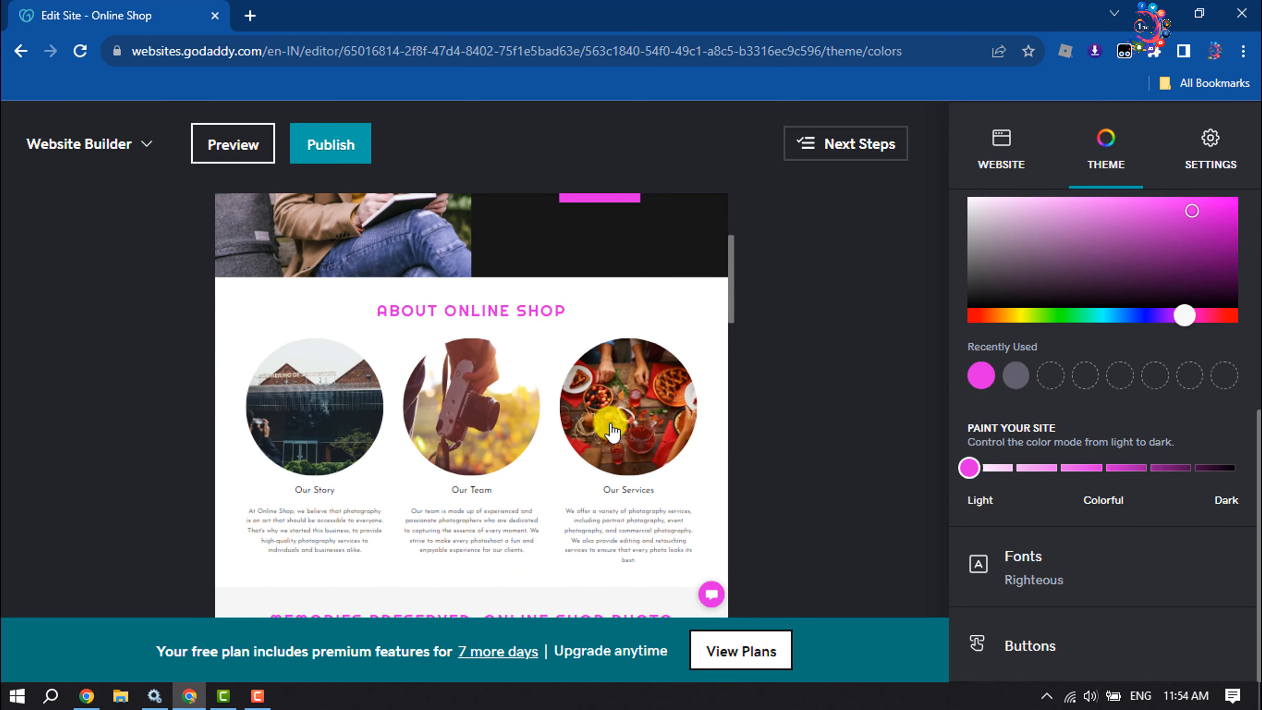
Step: Apply the Crimson Text and Open Sans font pairing to the site theme
left_click(1037, 586)
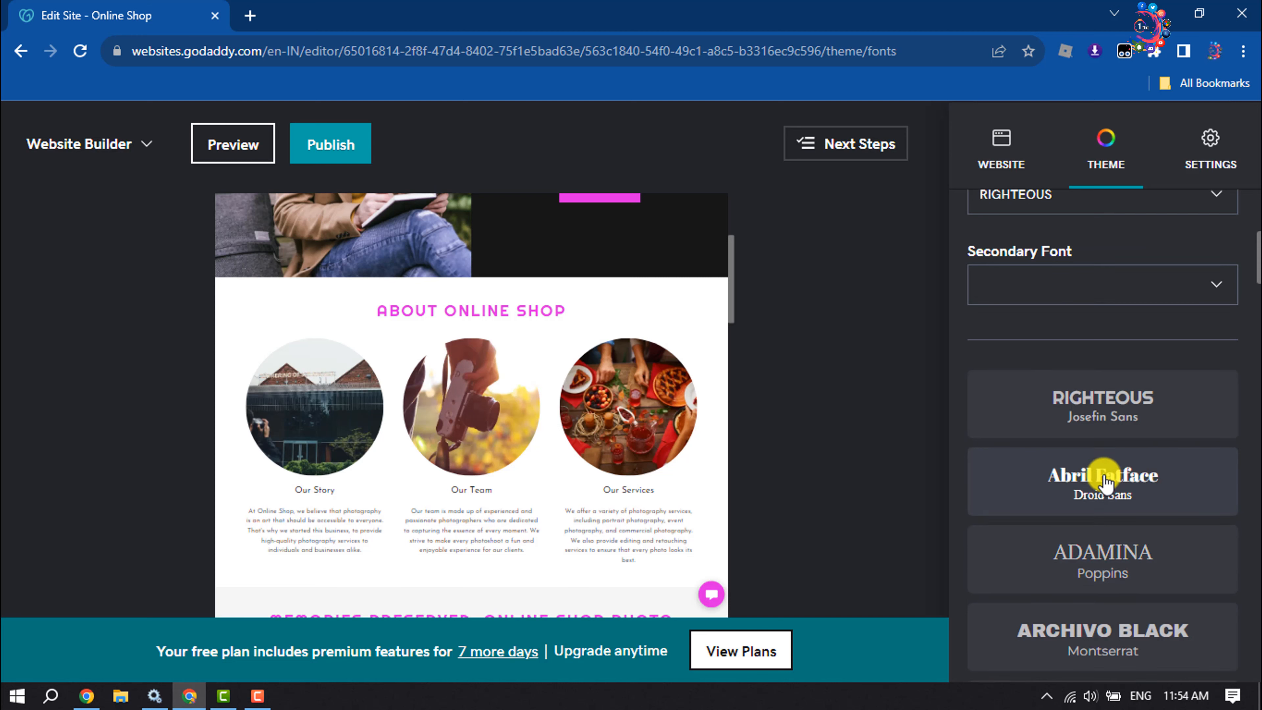
scroll(1108, 478, "down", 15)
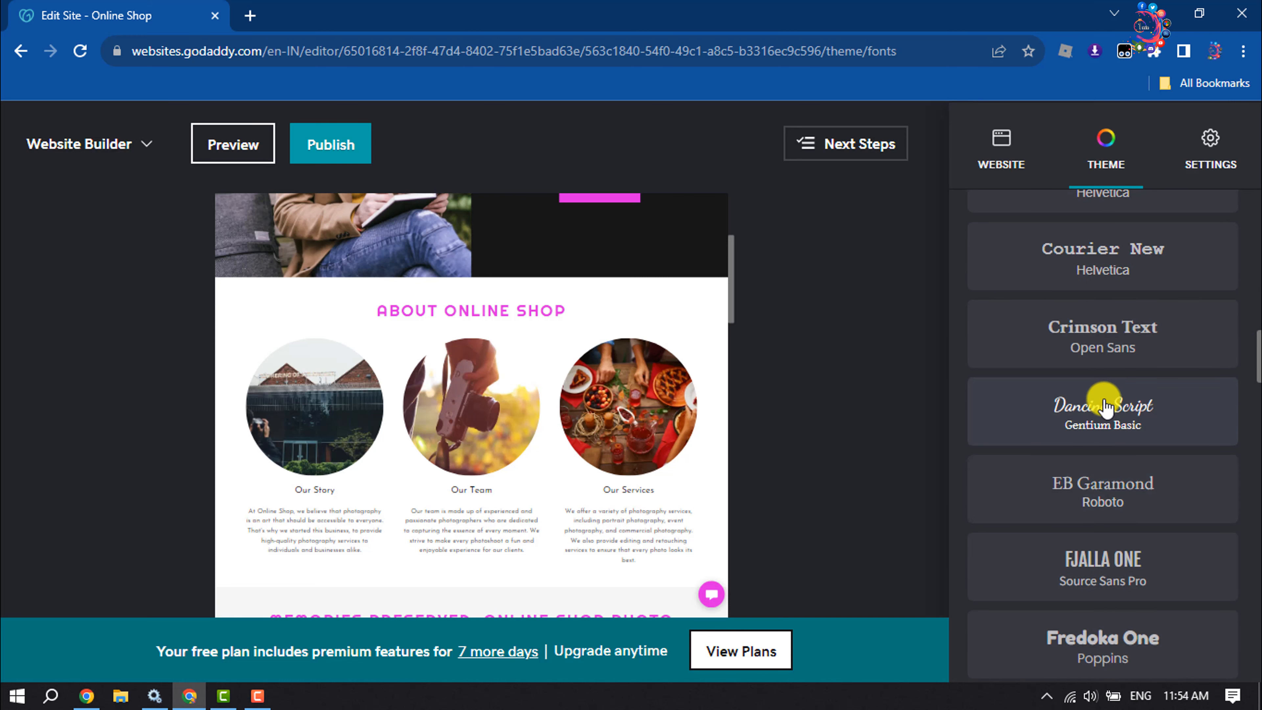
left_click(1097, 339)
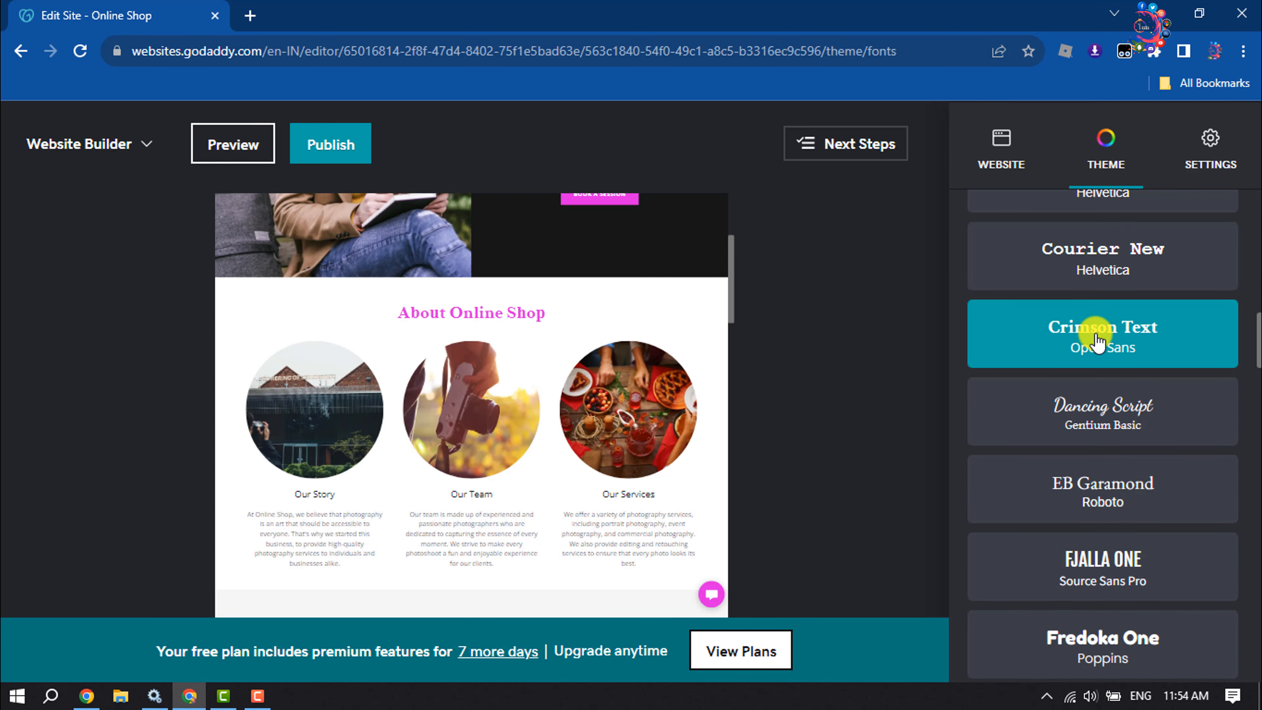
left_click(1016, 221)
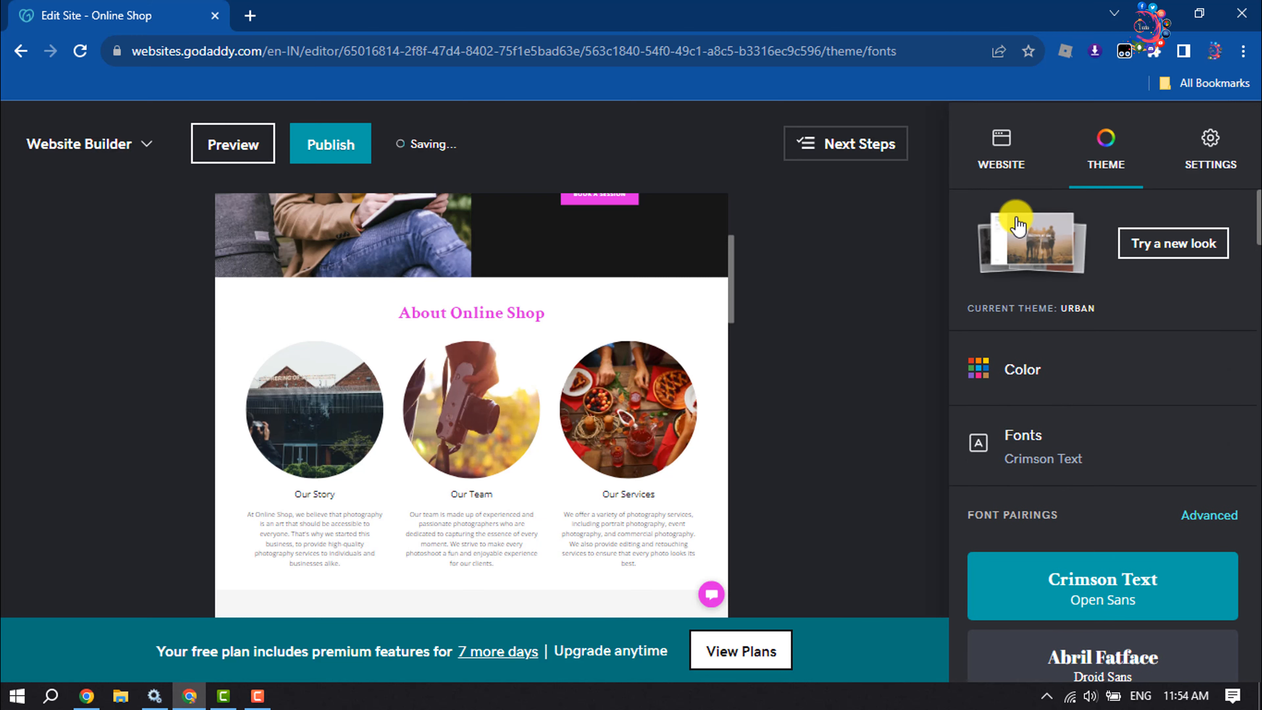
Step: Change the theme's primary button style to the square-cornered outlined design and finish the button settings
left_click(1127, 442)
scroll(1133, 440, "down", 20)
scroll(1129, 441, "down", 8)
left_click_drag(1257, 597, 1246, 684)
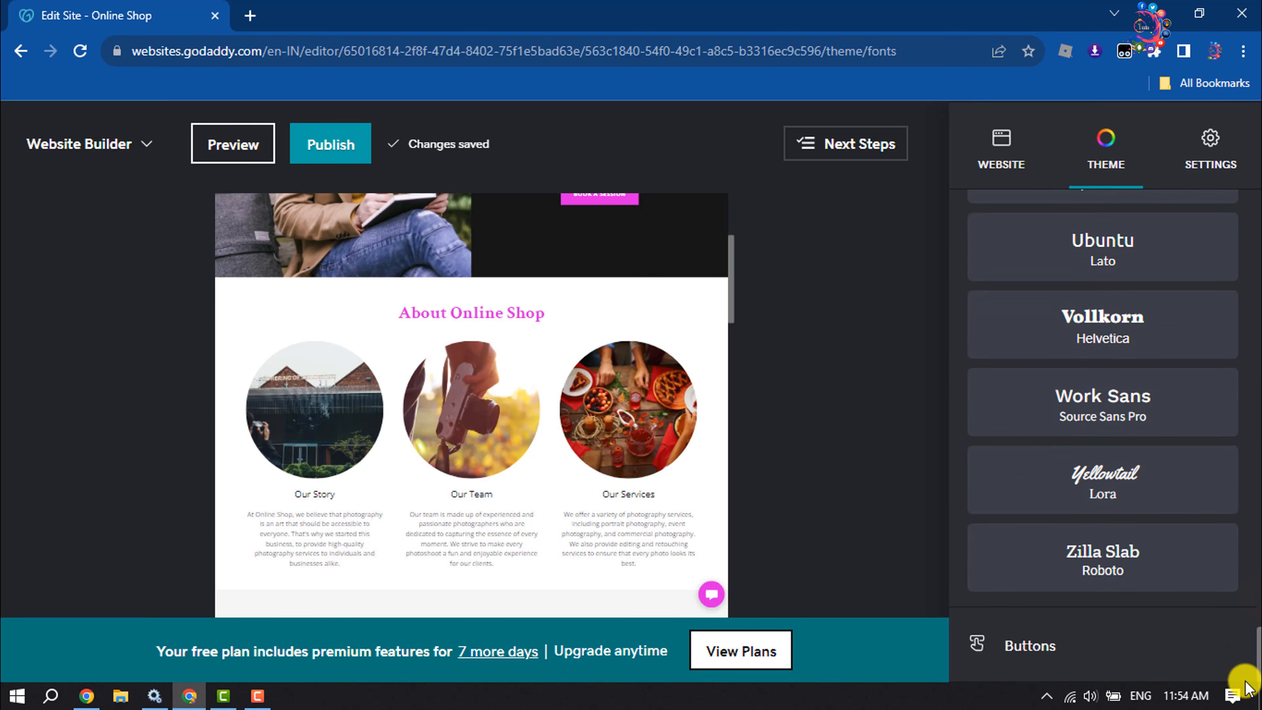
scroll(626, 552, "down", 2)
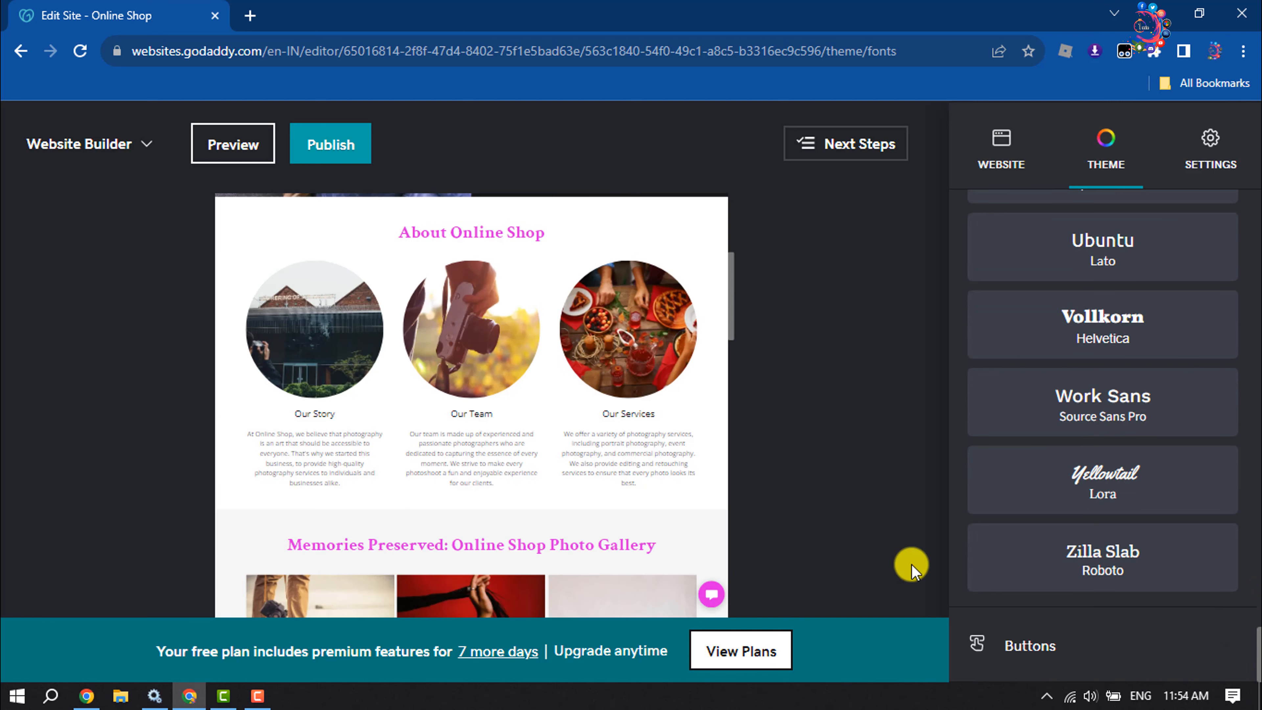
left_click(1019, 649)
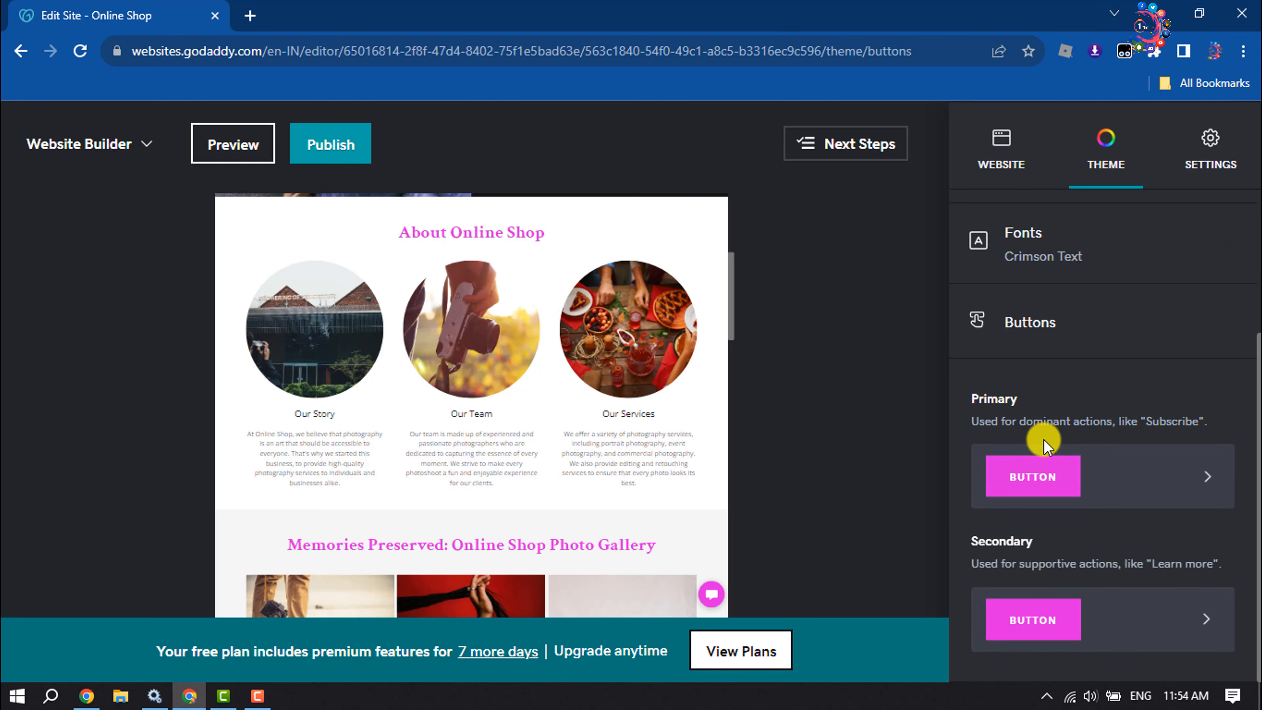
left_click(1232, 472)
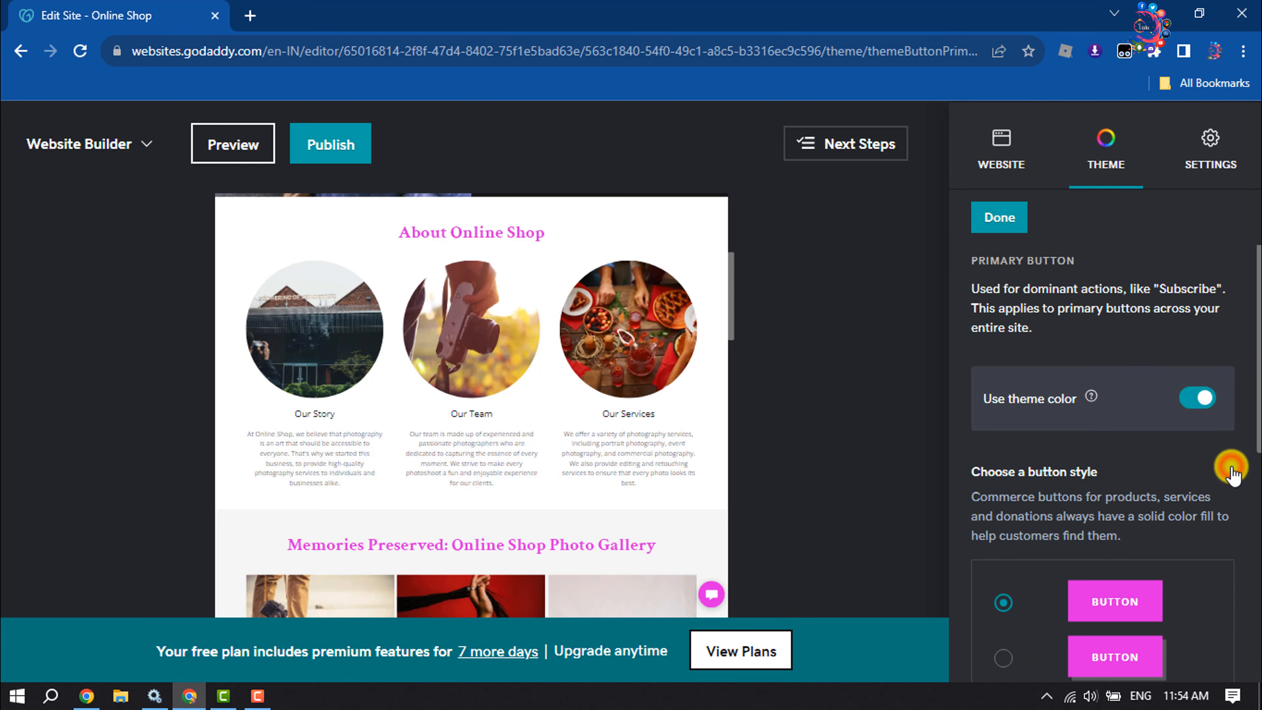
scroll(1224, 472, "down", 5)
scroll(1093, 497, "down", 1)
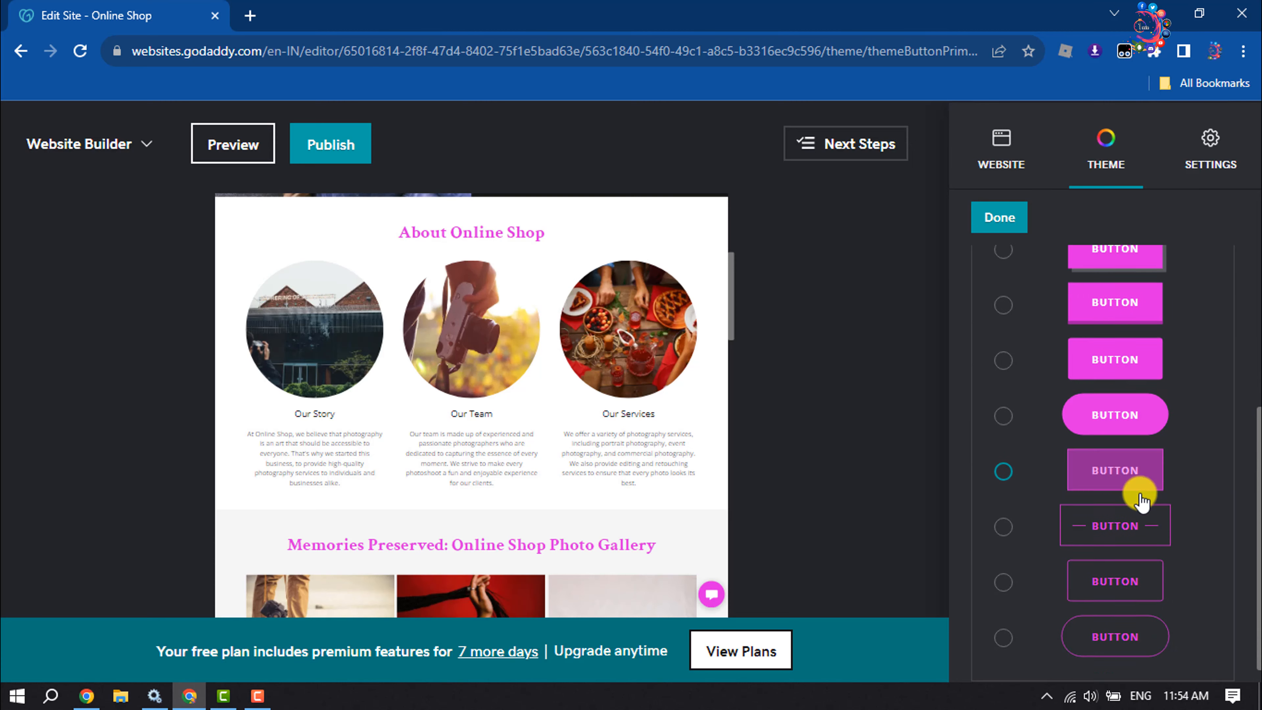
left_click(1096, 450)
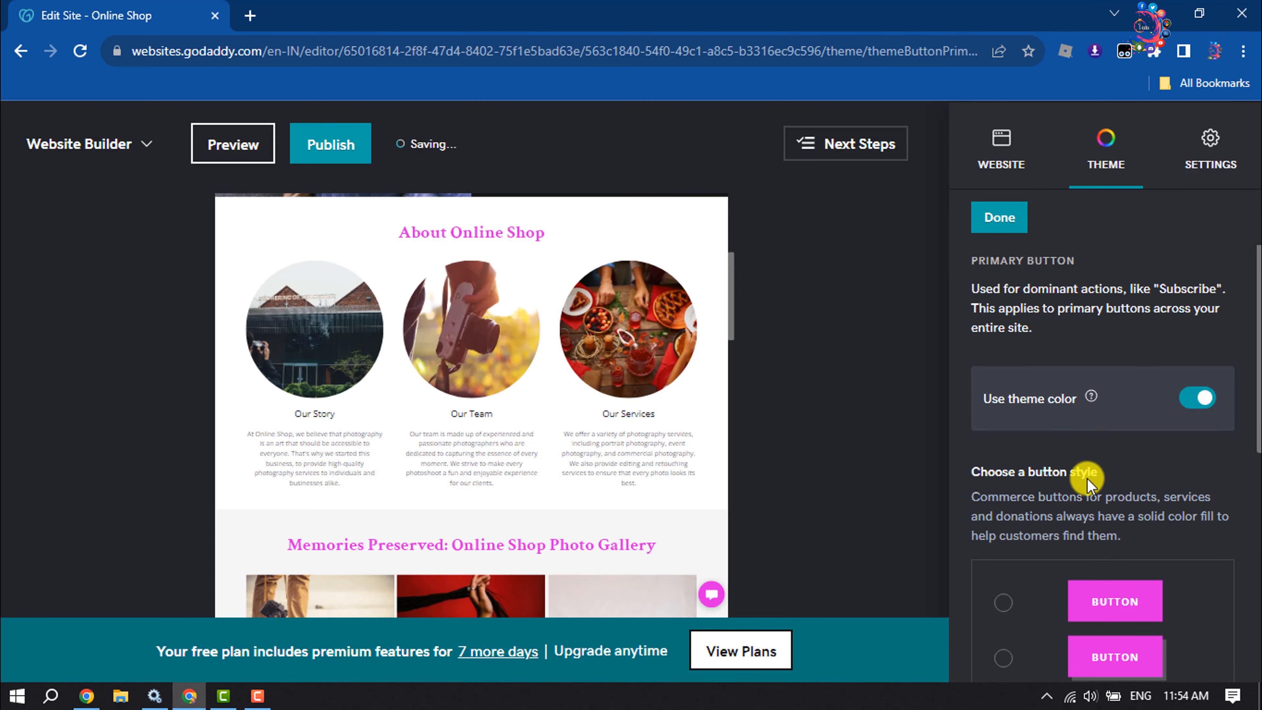
left_click(1013, 229)
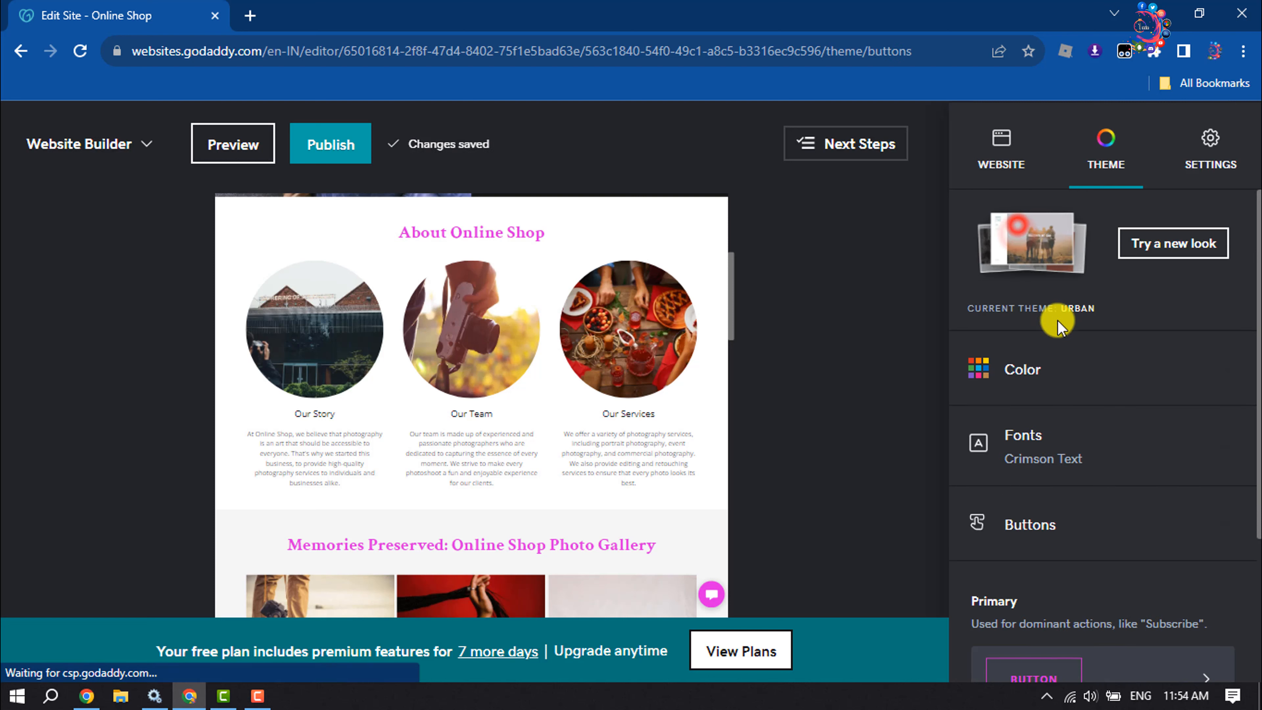
scroll(1071, 439, "down", 4)
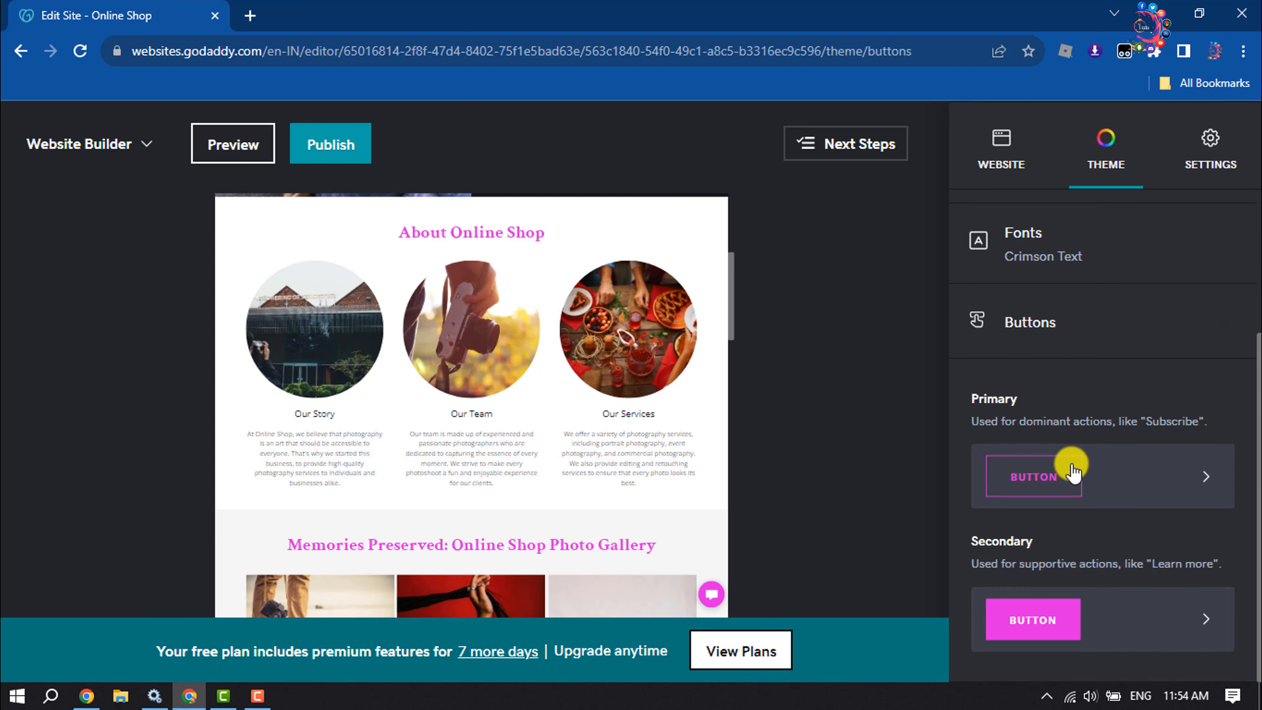
Step: Change the theme's secondary button style to the large square-cornered outlined design and finish the button settings
left_click(1035, 624)
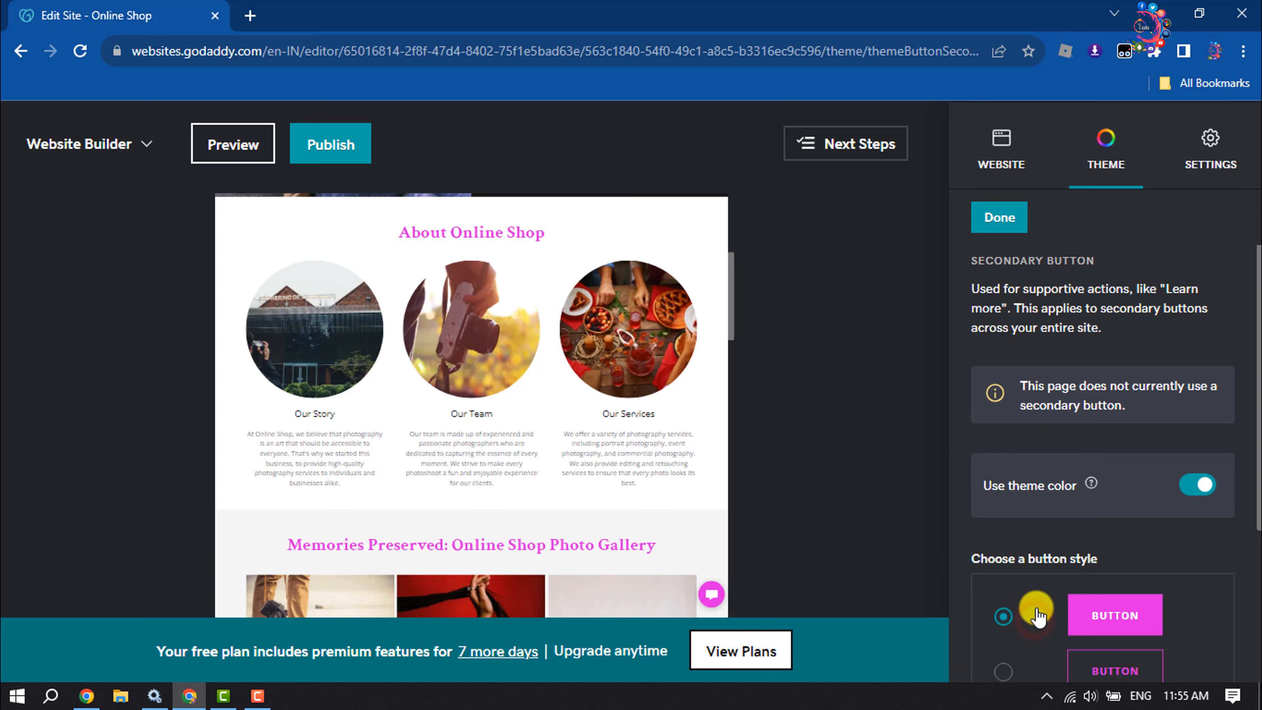
scroll(1039, 587, "down", 4)
left_click(1004, 454)
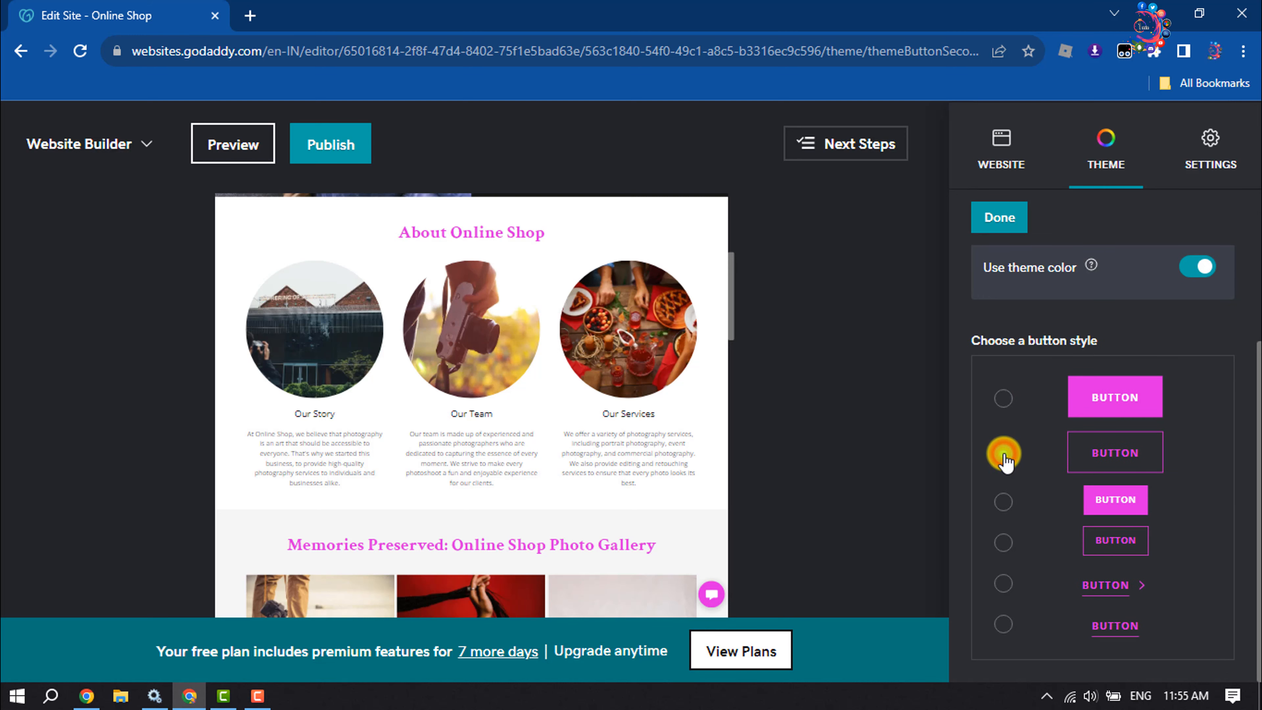
left_click(1008, 219)
scroll(1040, 447, "up", 4)
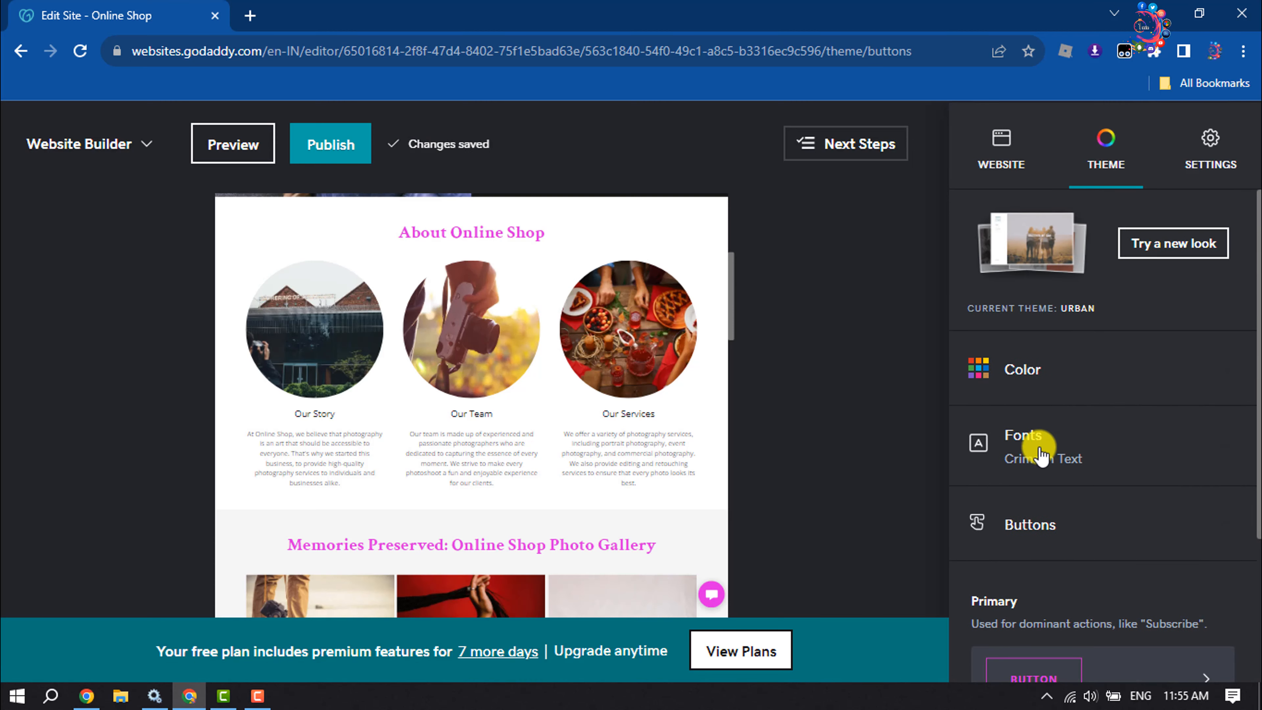
Step: Open the image settings of the Our Services photo in the About Online Shop section
scroll(408, 490, "down", 3)
scroll(406, 497, "up", 5)
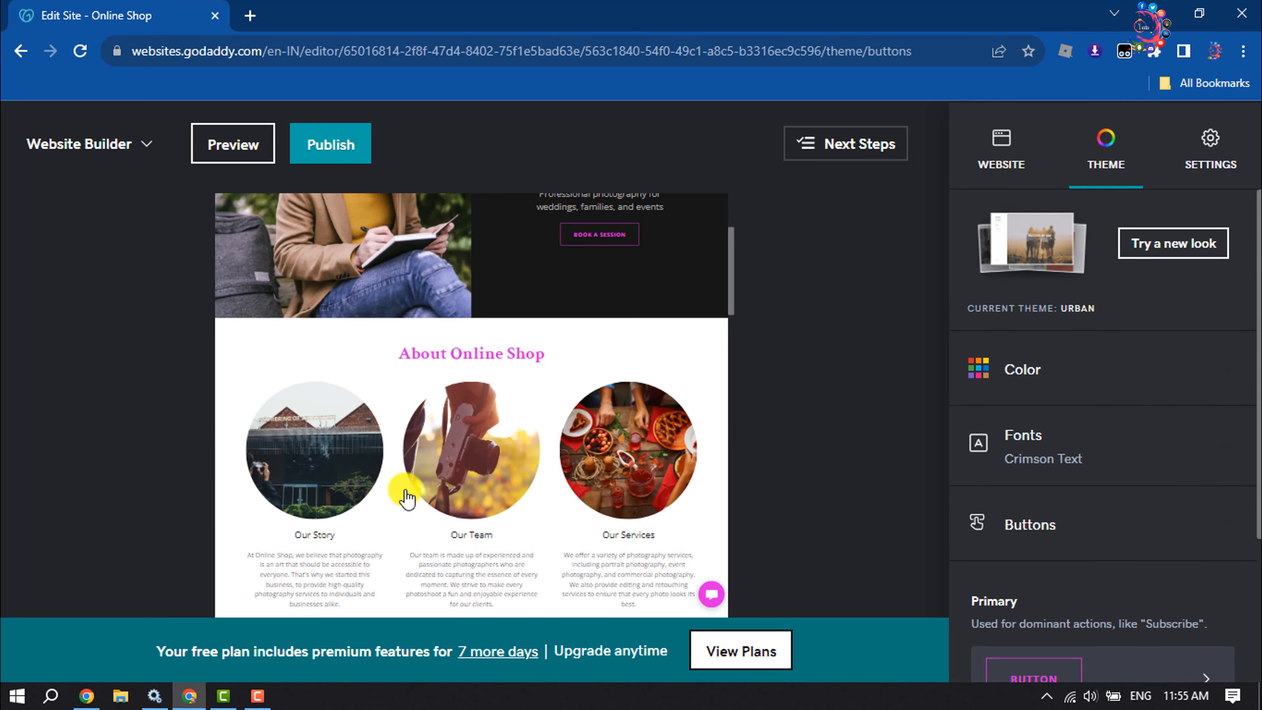
left_click(625, 456)
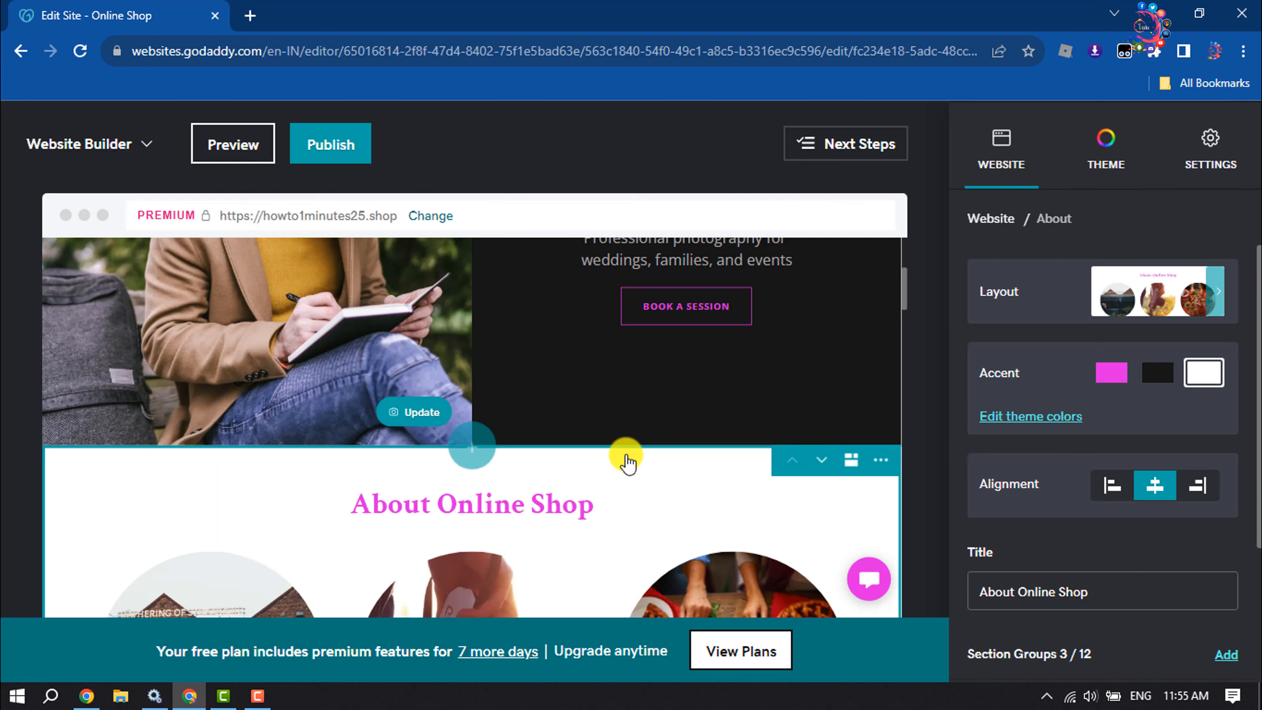
scroll(715, 371, "down", 1)
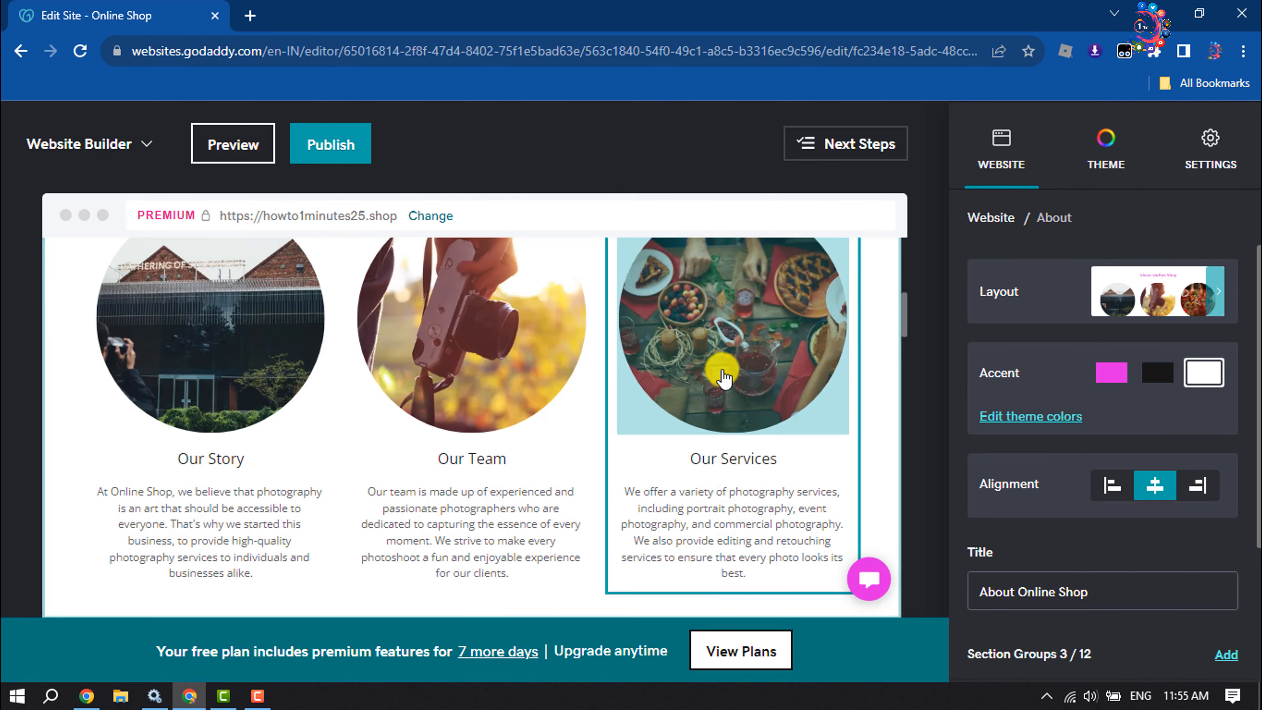
left_click(722, 375)
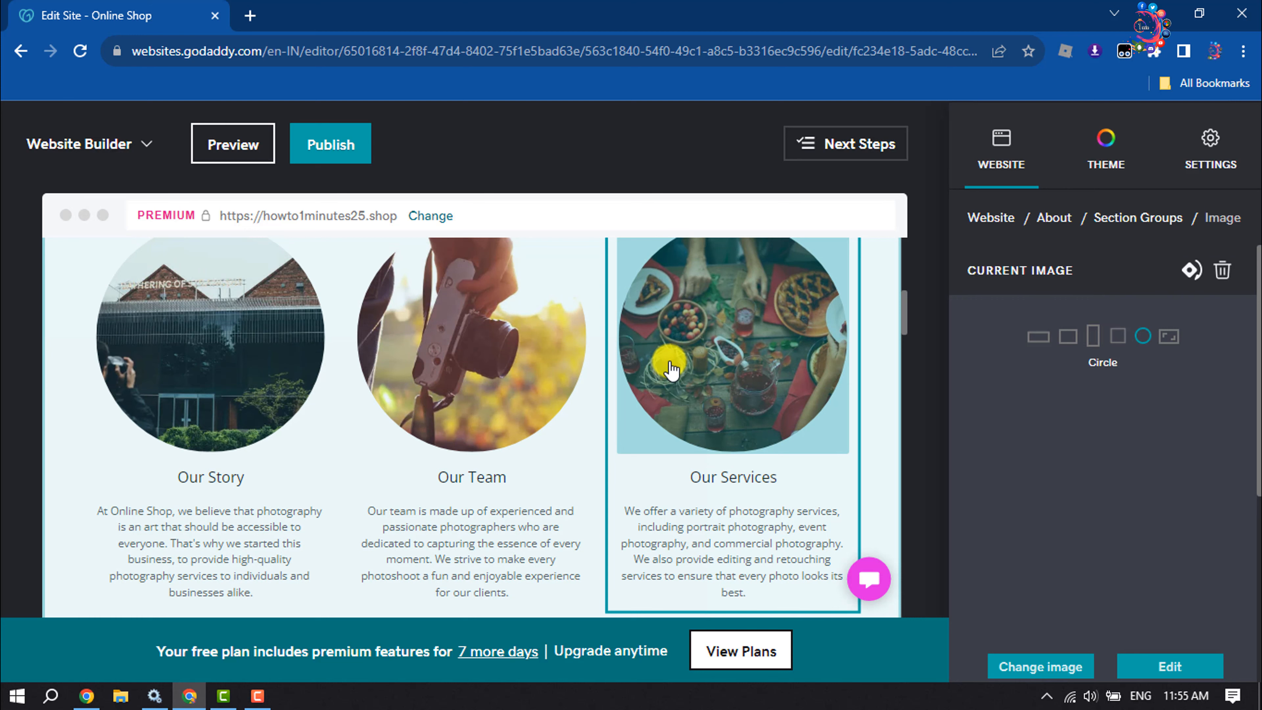
left_click(670, 368)
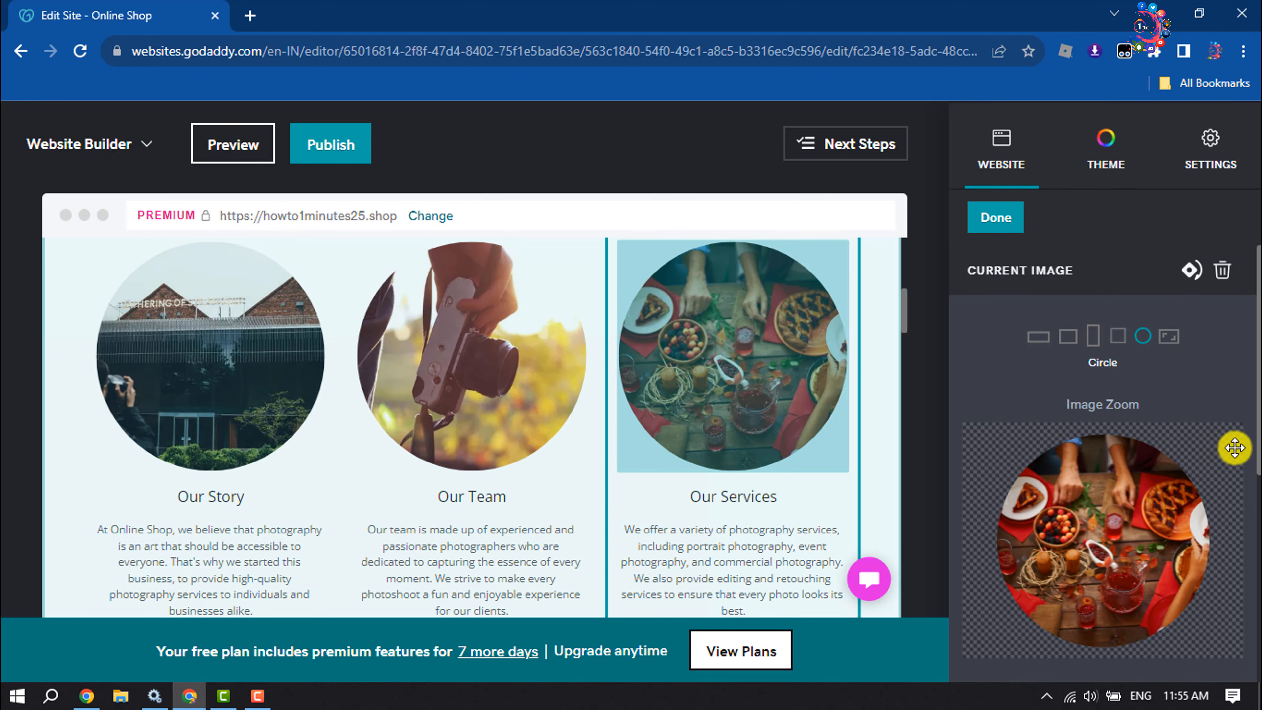
scroll(1186, 502, "down", 1)
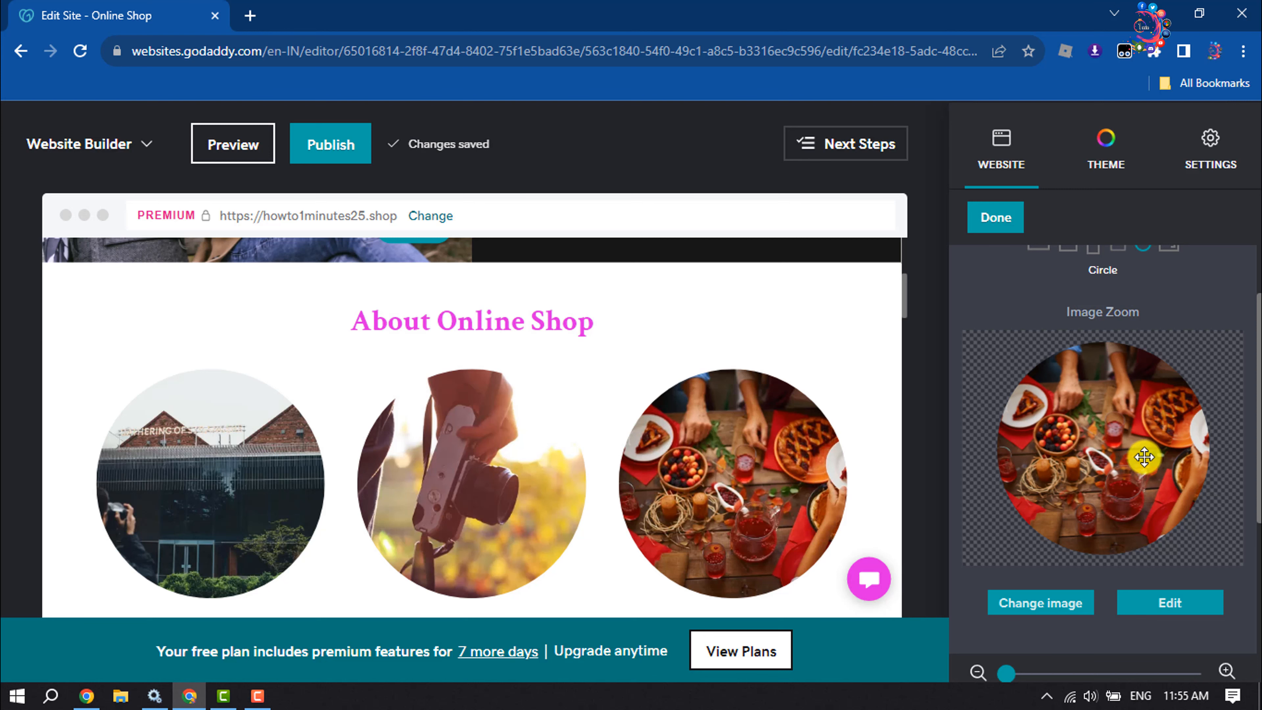
Step: Look through the upload, stock, social and other media sources for replacing the Our Services photo, and close the image selection
left_click(1059, 604)
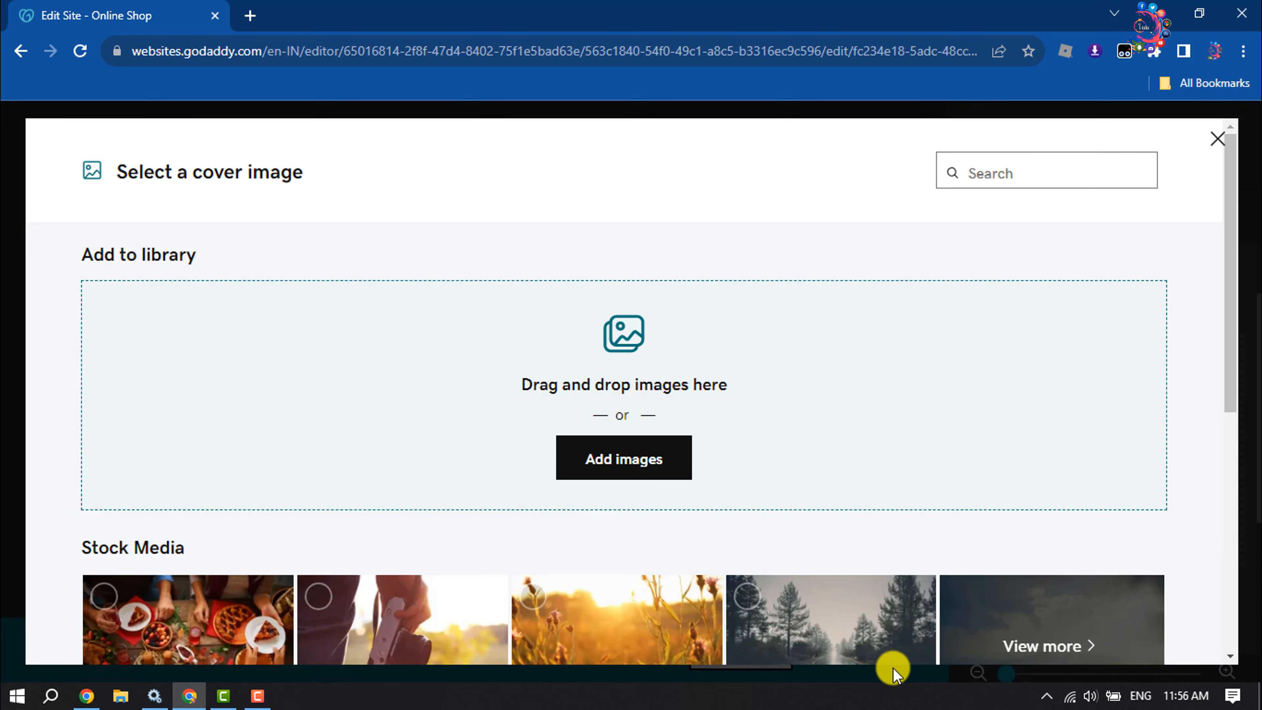
scroll(625, 488, "down", 5)
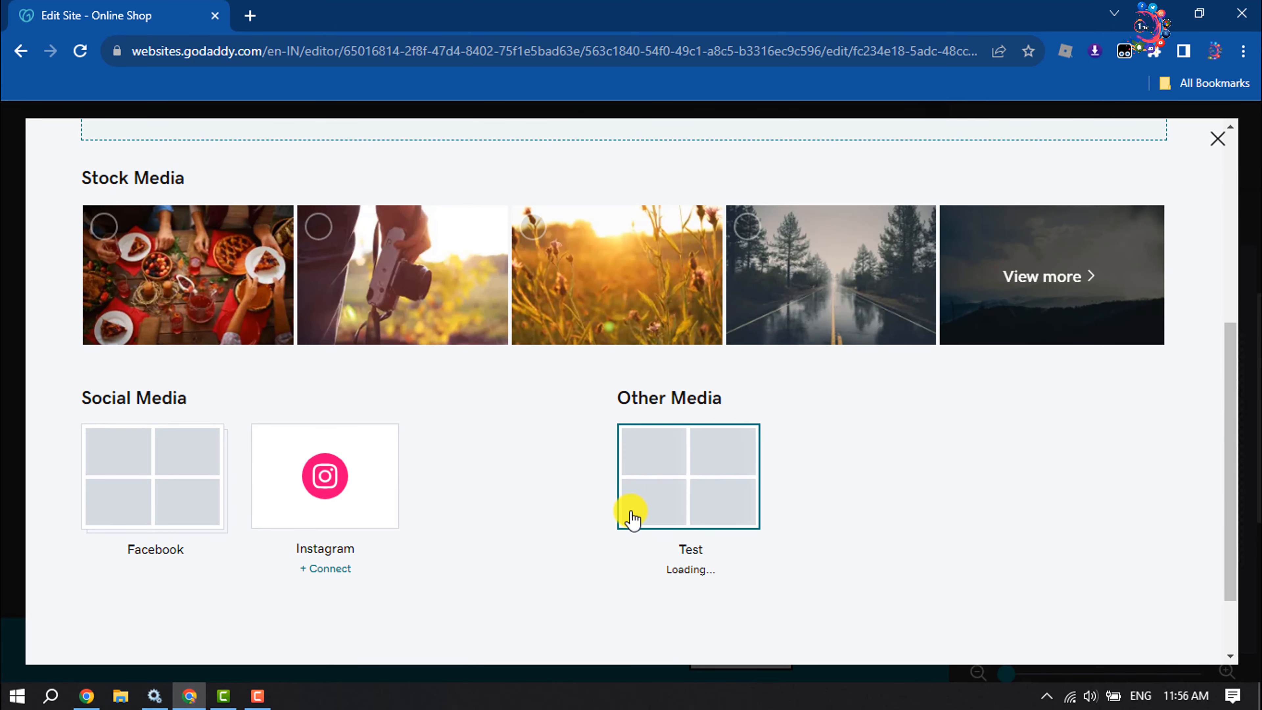
scroll(772, 298, "up", 5)
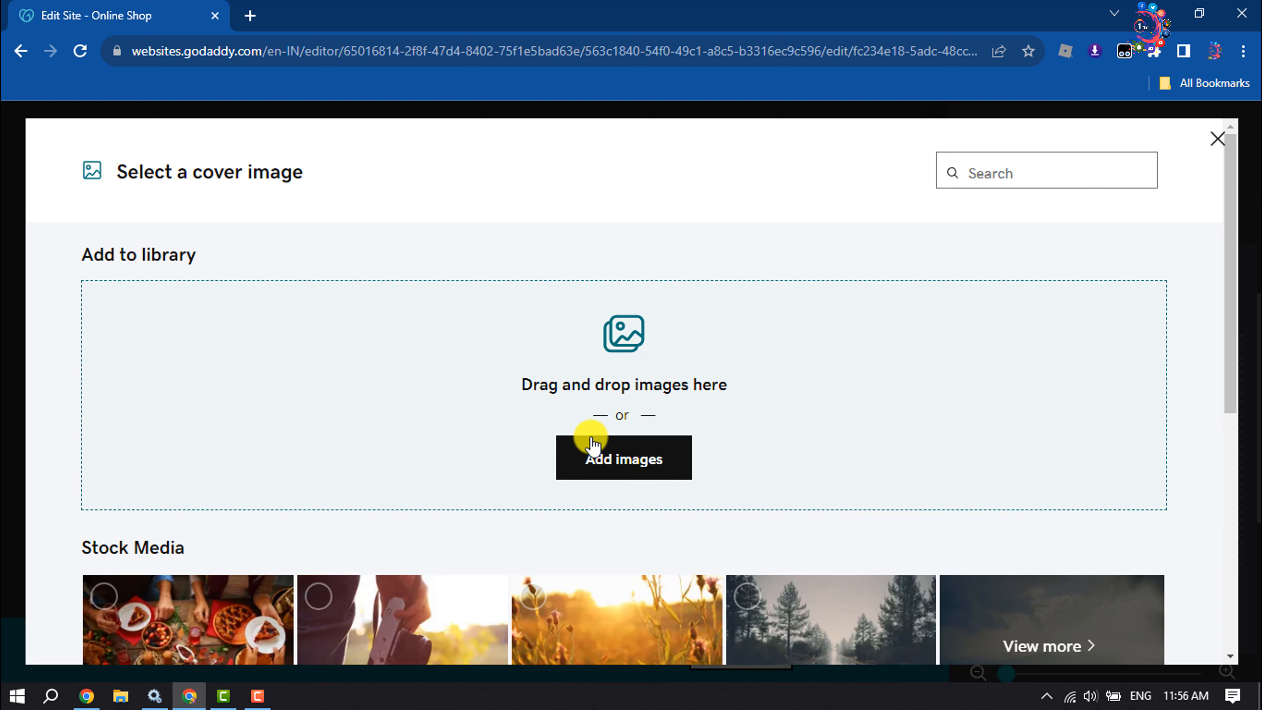
left_click(1217, 139)
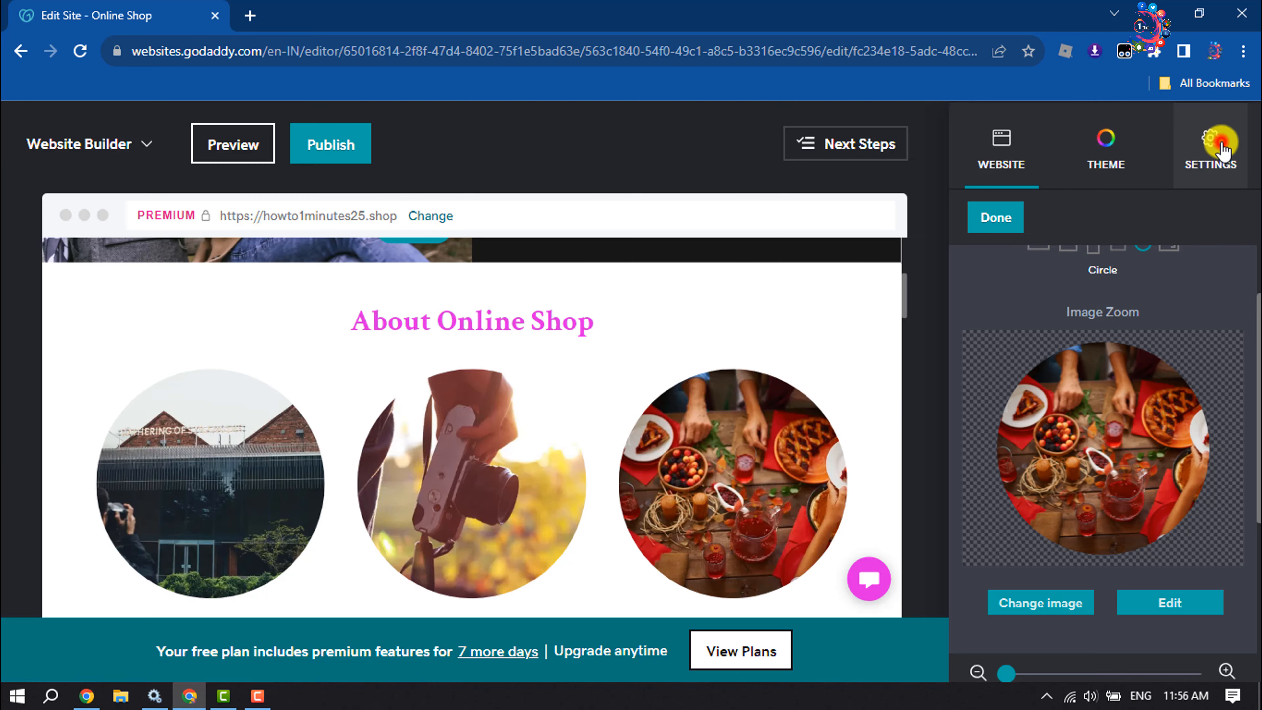
Step: Fill in the contact e-mail in the site's basic information with the suggested address and finish the form
left_click(1219, 156)
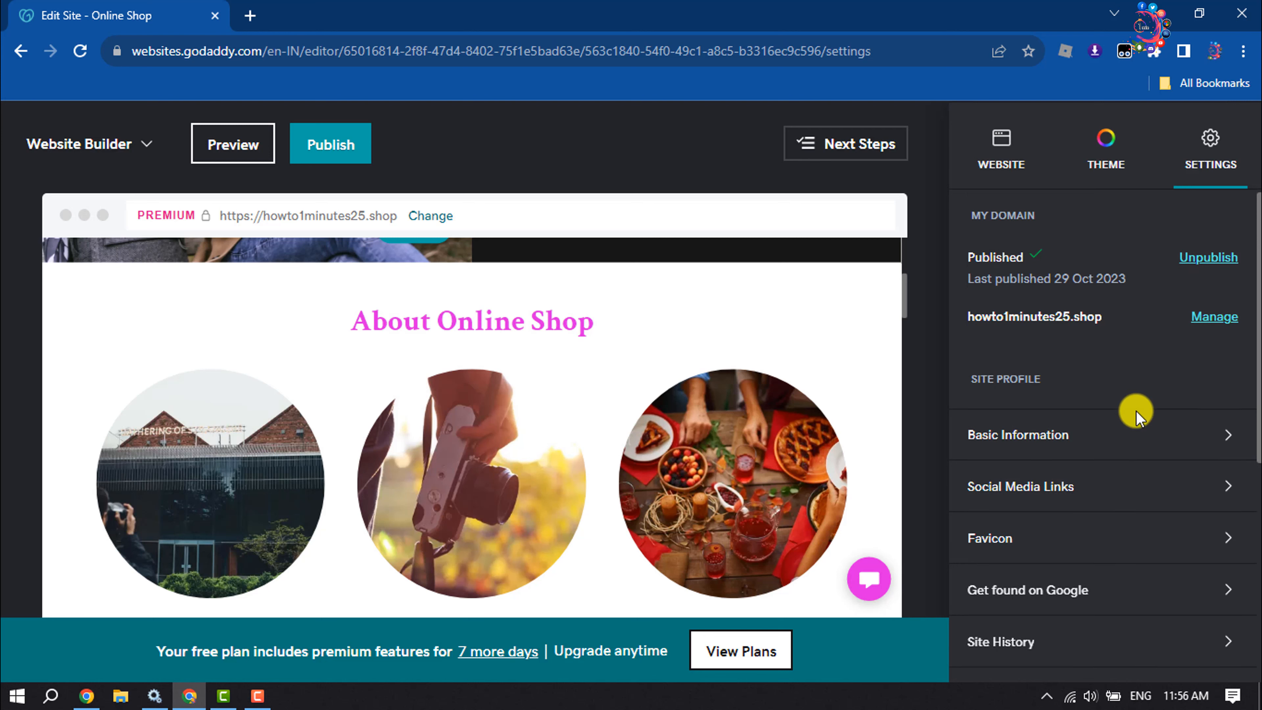
scroll(1032, 380, "down", 2)
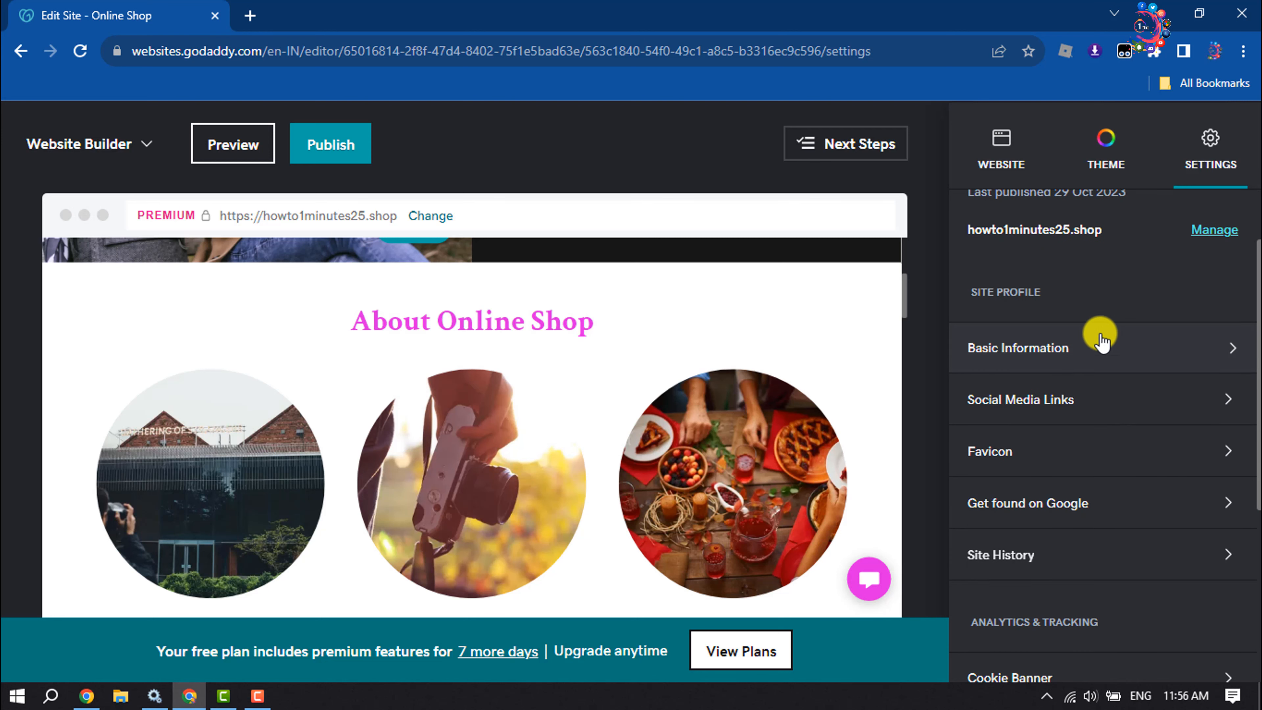
left_click(1102, 353)
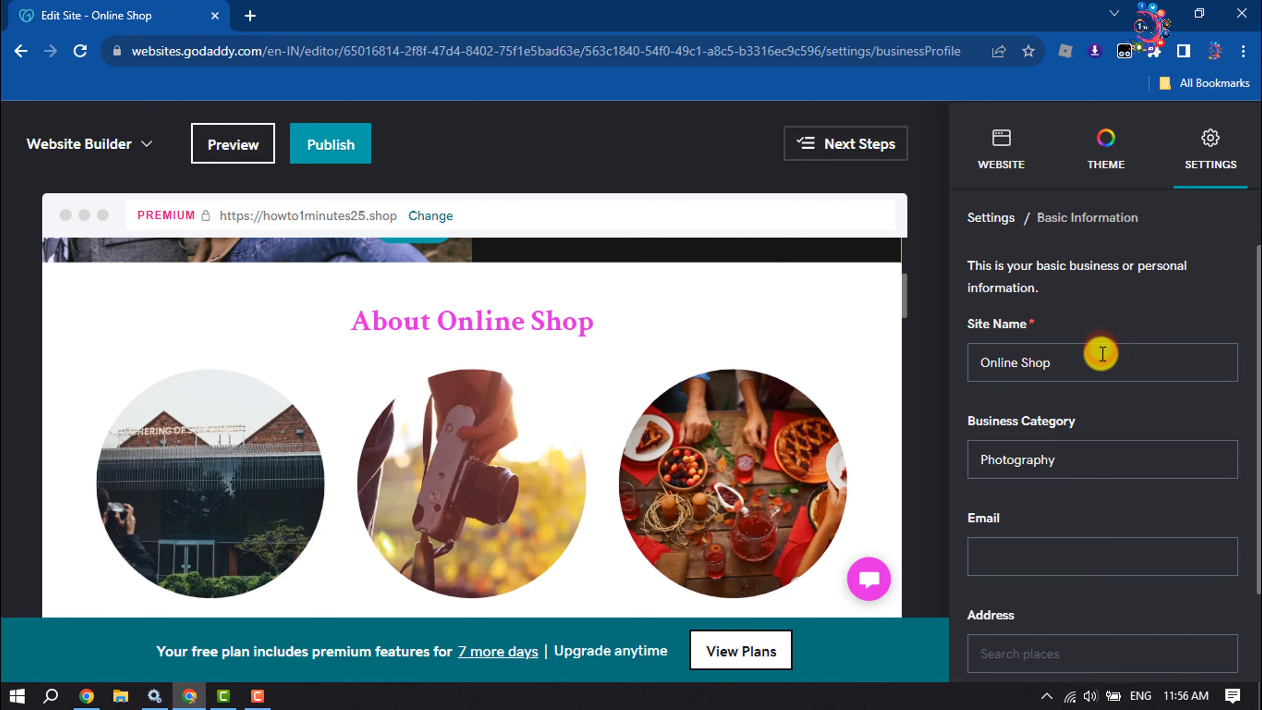
left_click(1098, 355)
left_click(1077, 460)
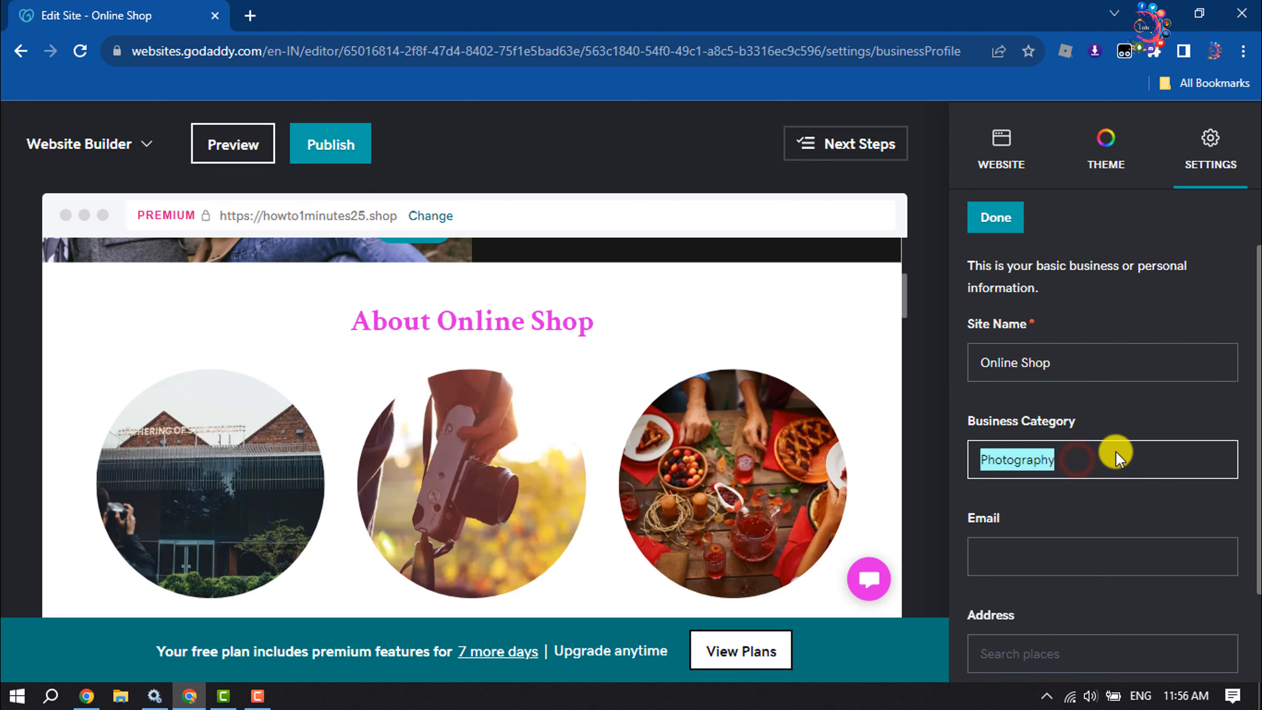
scroll(1053, 578, "down", 2)
left_click(1042, 446)
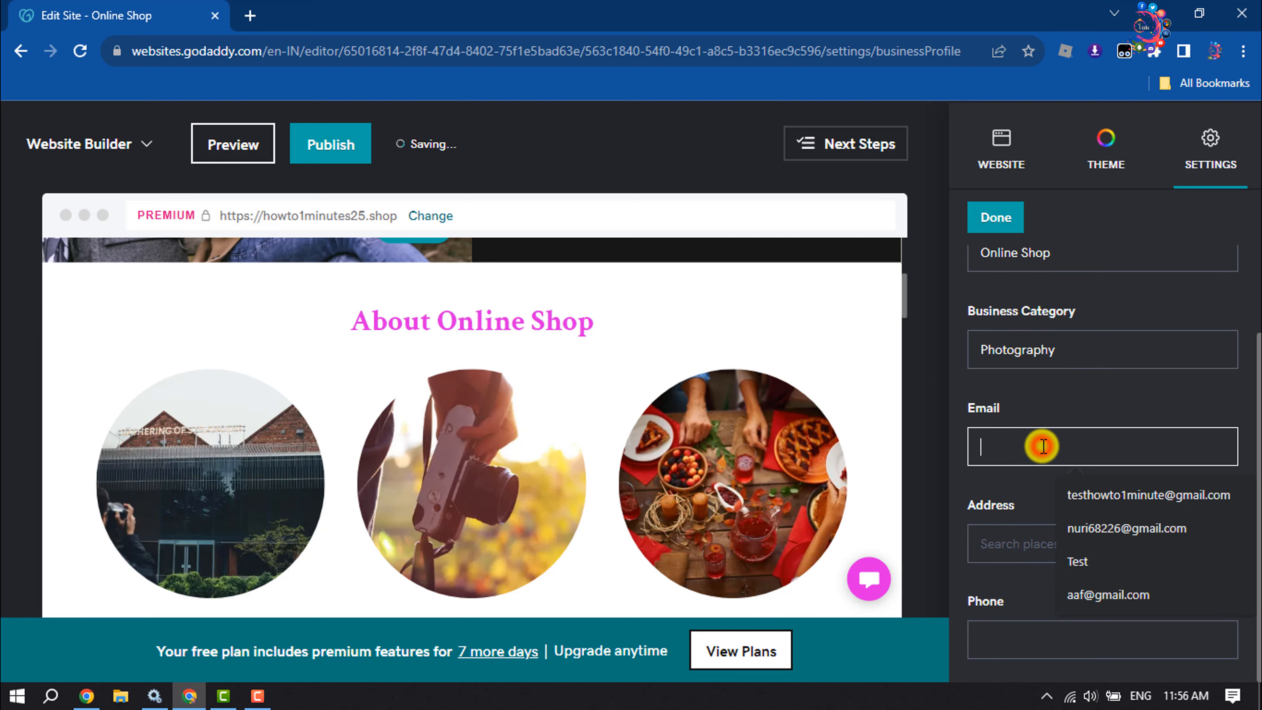
left_click(1093, 492)
left_click(1049, 535)
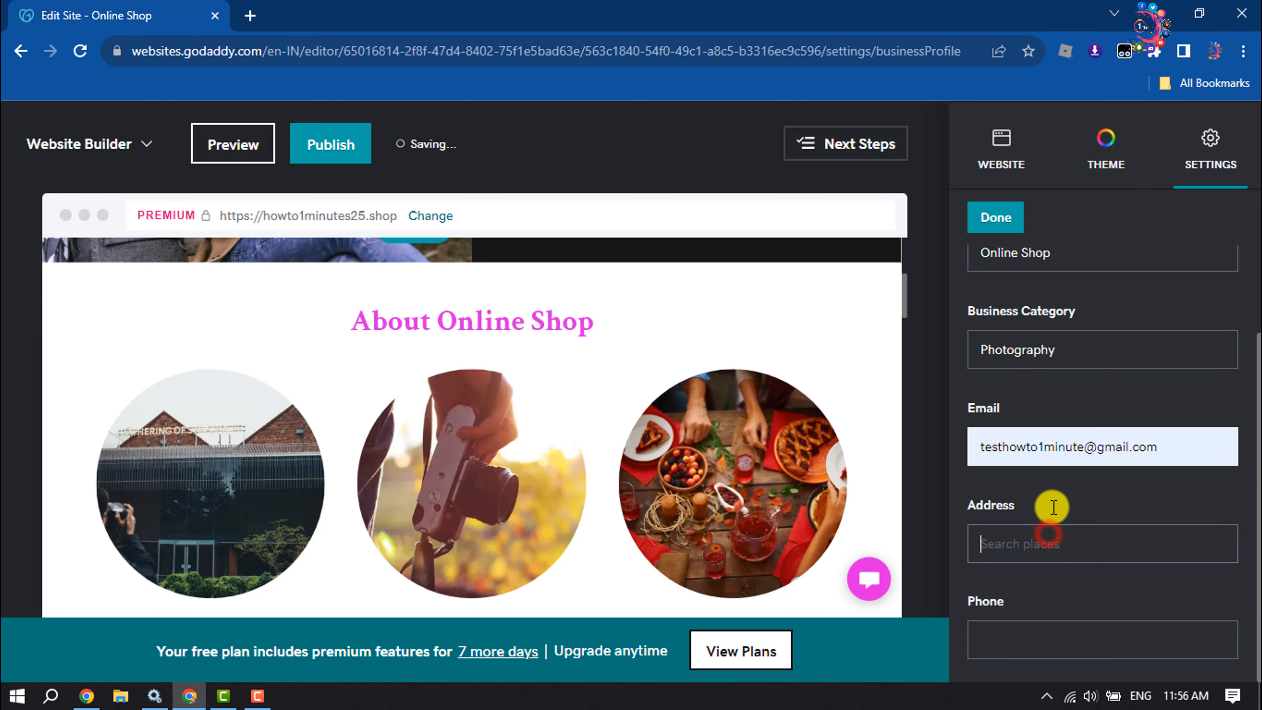
left_click(1020, 627)
scroll(1019, 612, "up", 2)
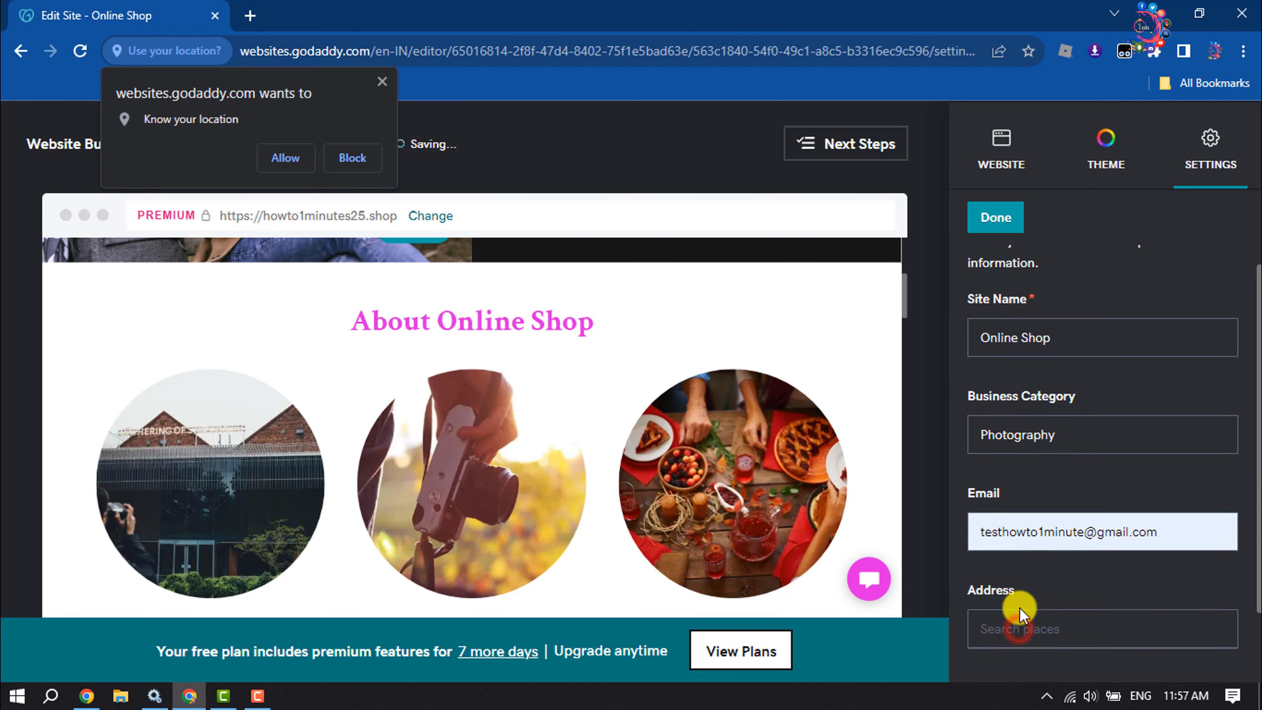
left_click(999, 221)
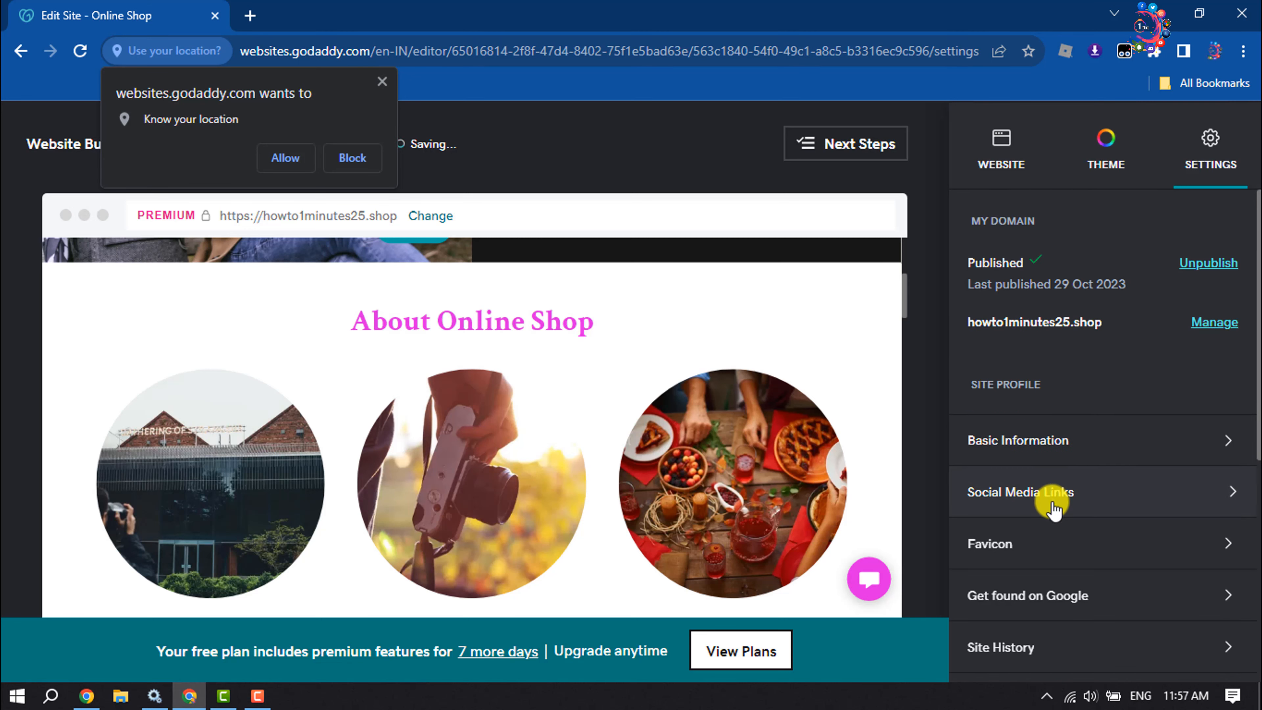
Step: Look through the social media link fields in the site profile, from Facebook to Twitch, and leave them empty
left_click(1133, 500)
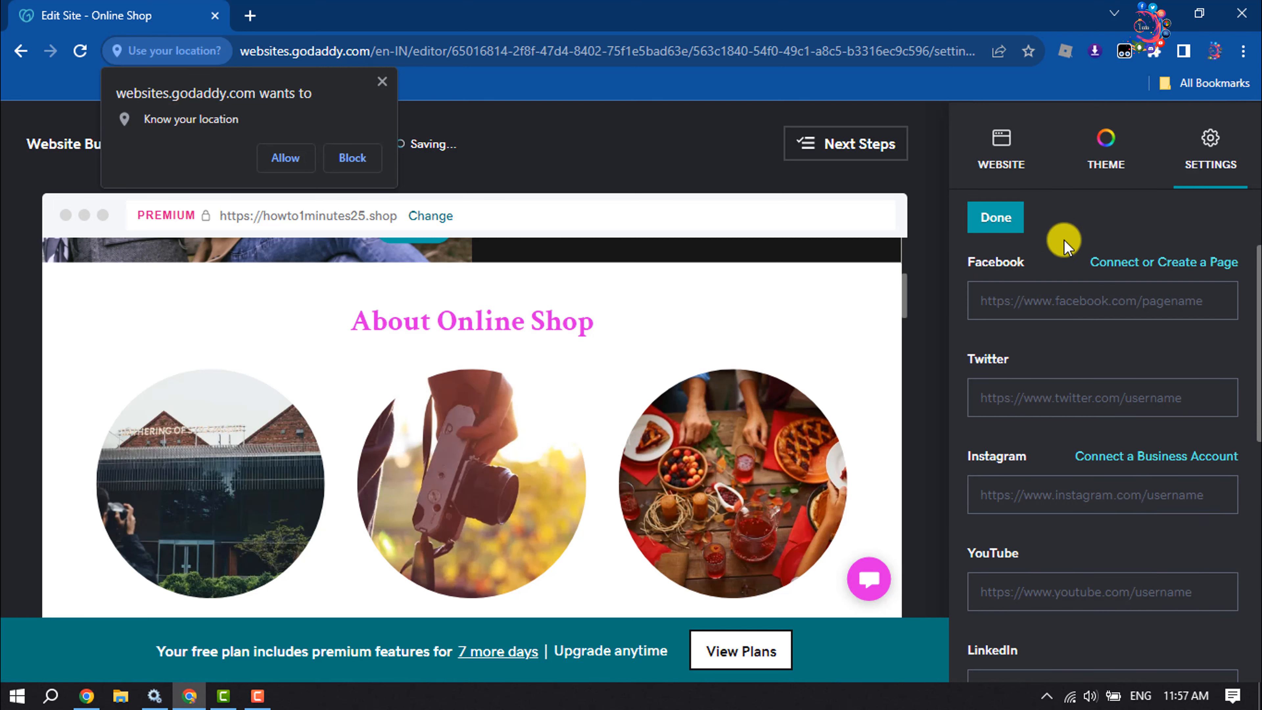
left_click(1032, 302)
left_click(1036, 392)
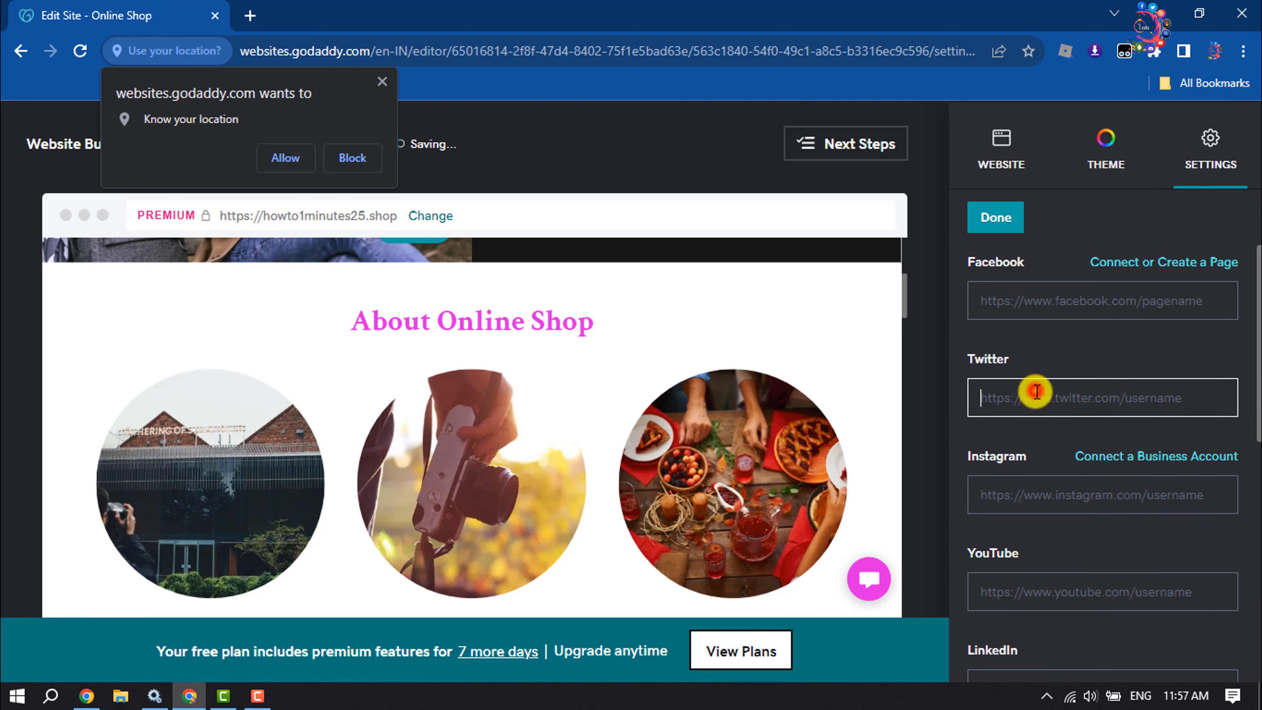
scroll(1036, 405, "down", 1)
scroll(1215, 552, "down", 6)
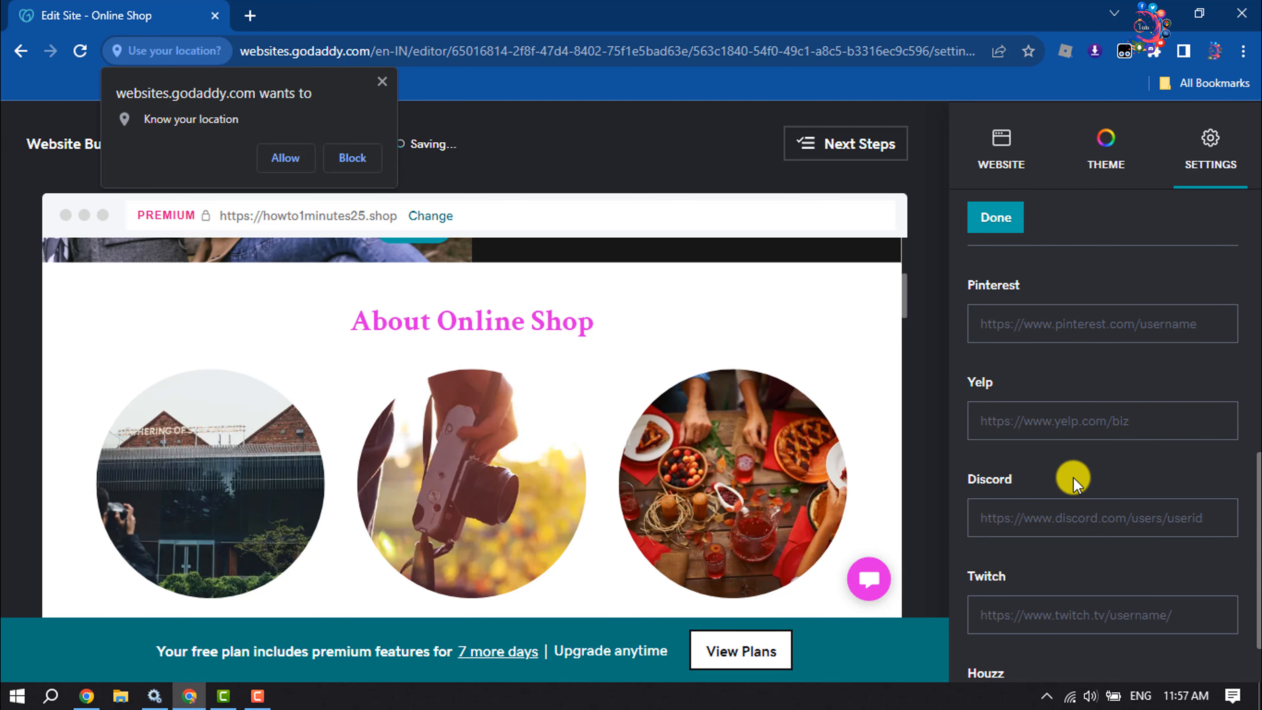
scroll(1073, 482, "up", 7)
left_click(1009, 219)
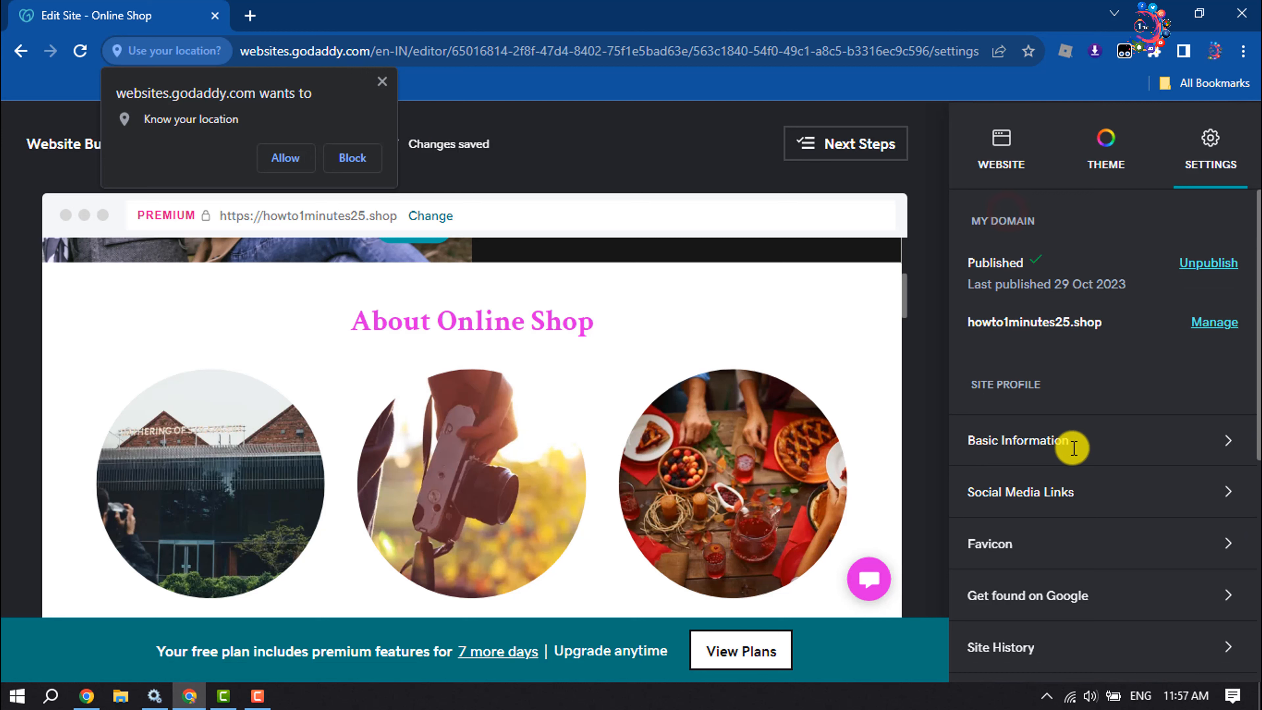
Step: View the site's favicon settings and return to the settings overview
scroll(1044, 477, "down", 2)
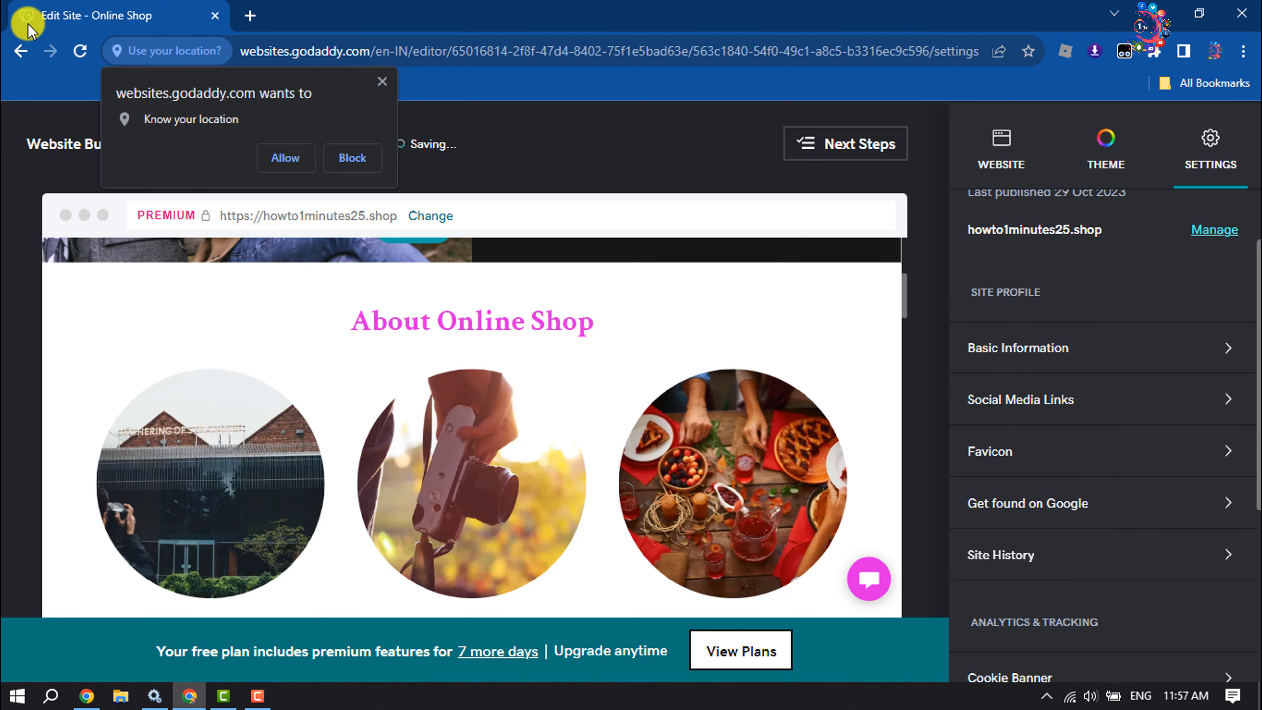
left_click(1025, 460)
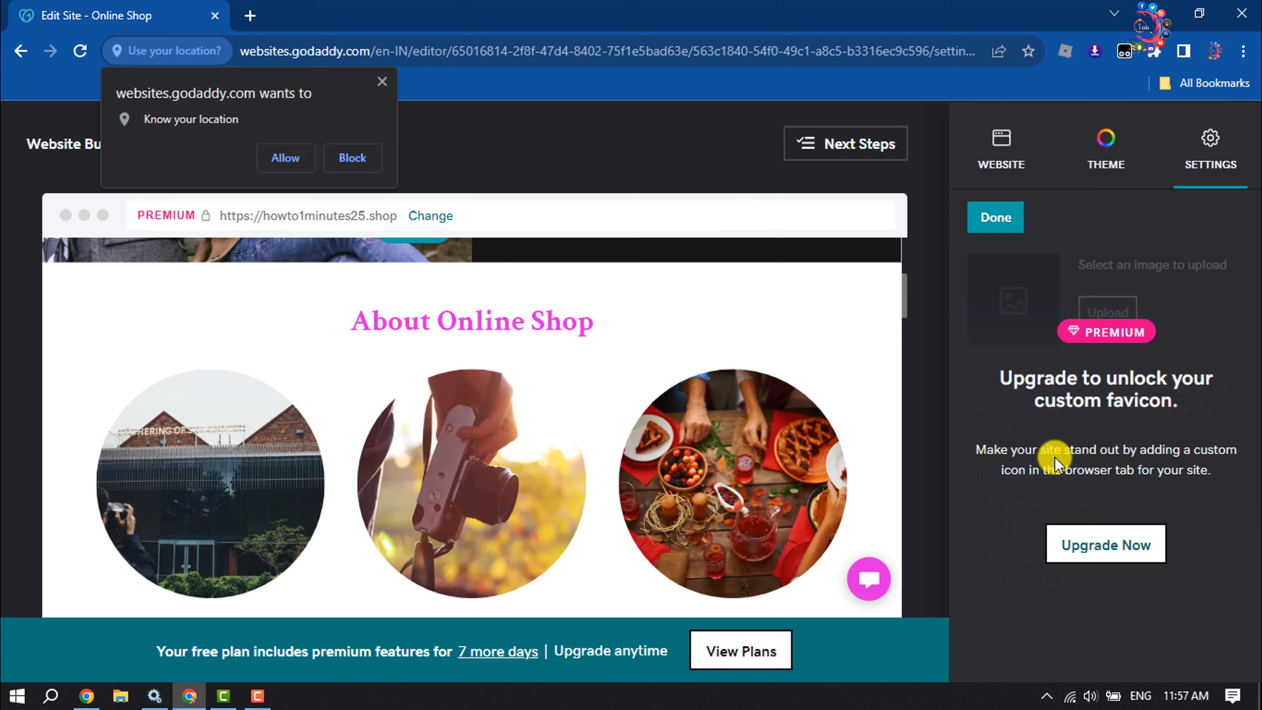
left_click(1002, 226)
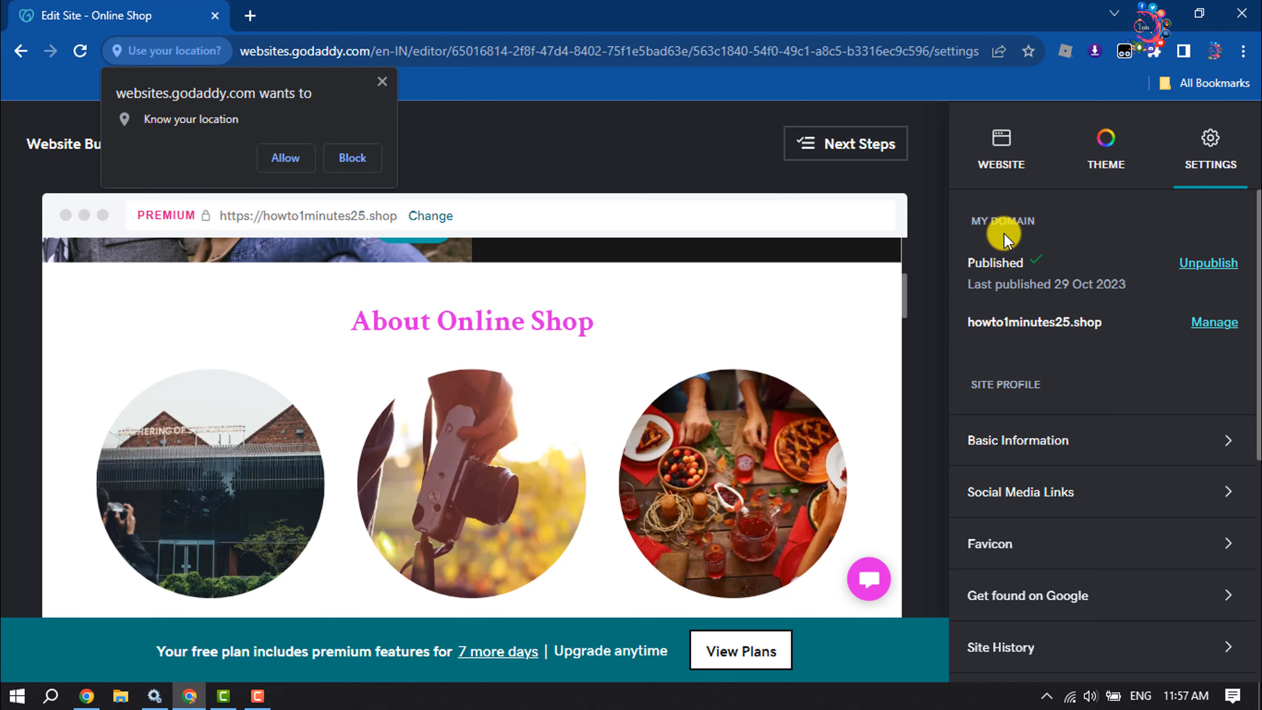
Step: View the site history with its backups and restore options, and return to the settings overview
scroll(1142, 425, "down", 5)
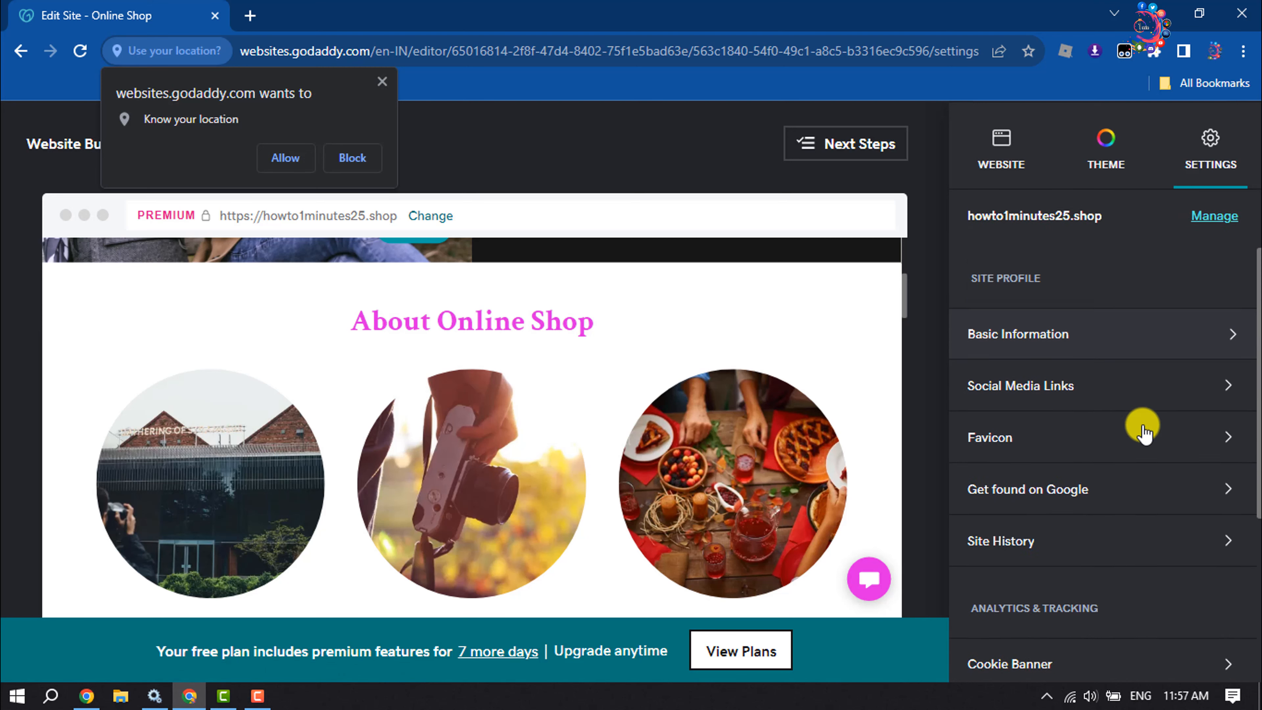
scroll(1088, 425, "down", 2)
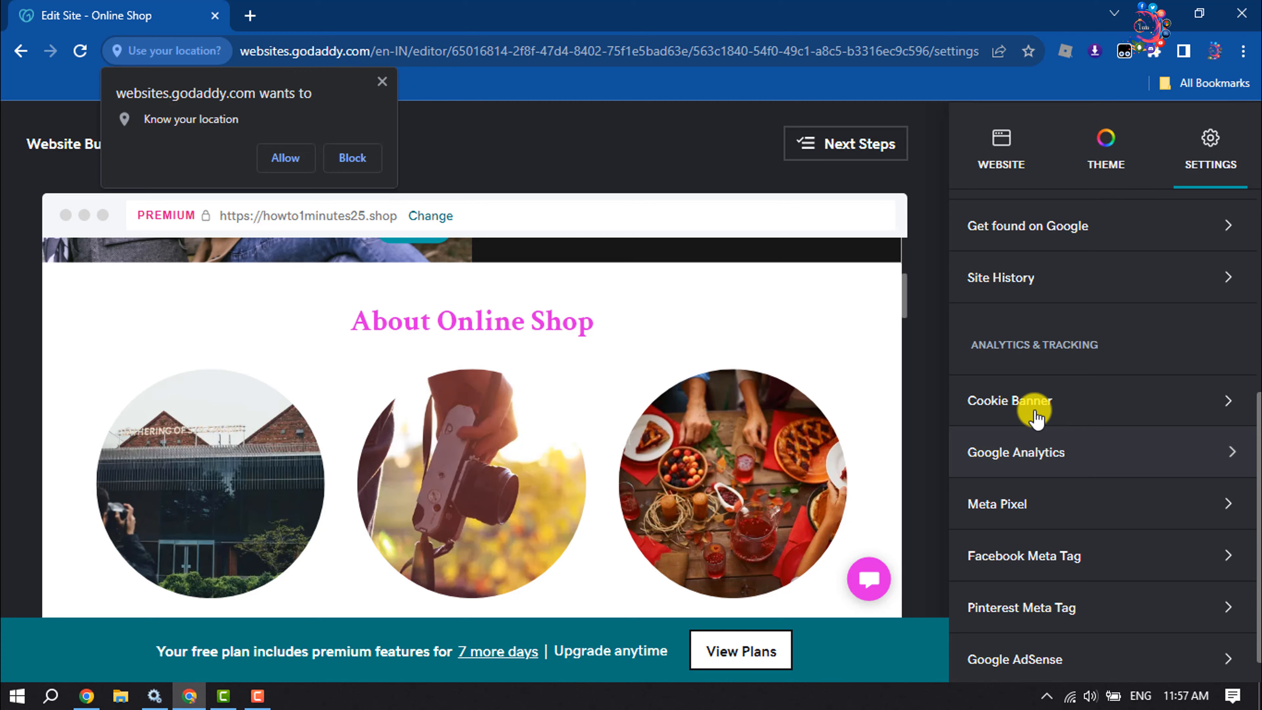
left_click(1017, 294)
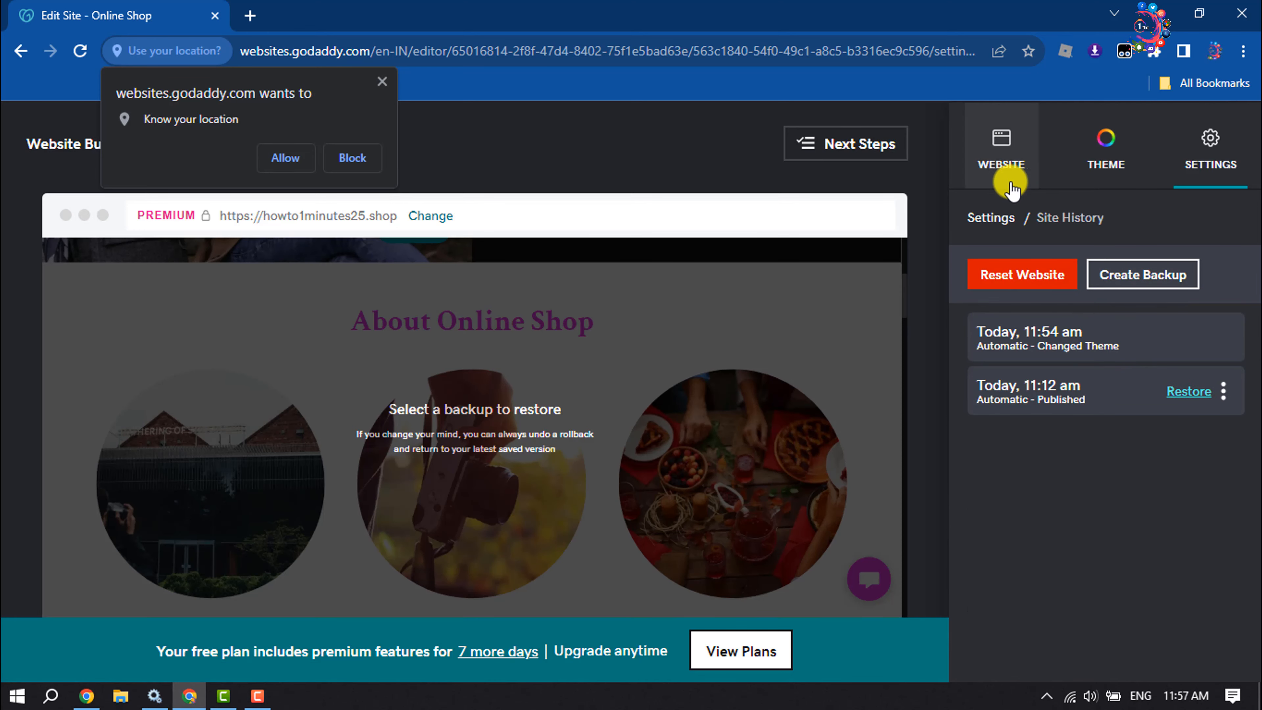
left_click(991, 217)
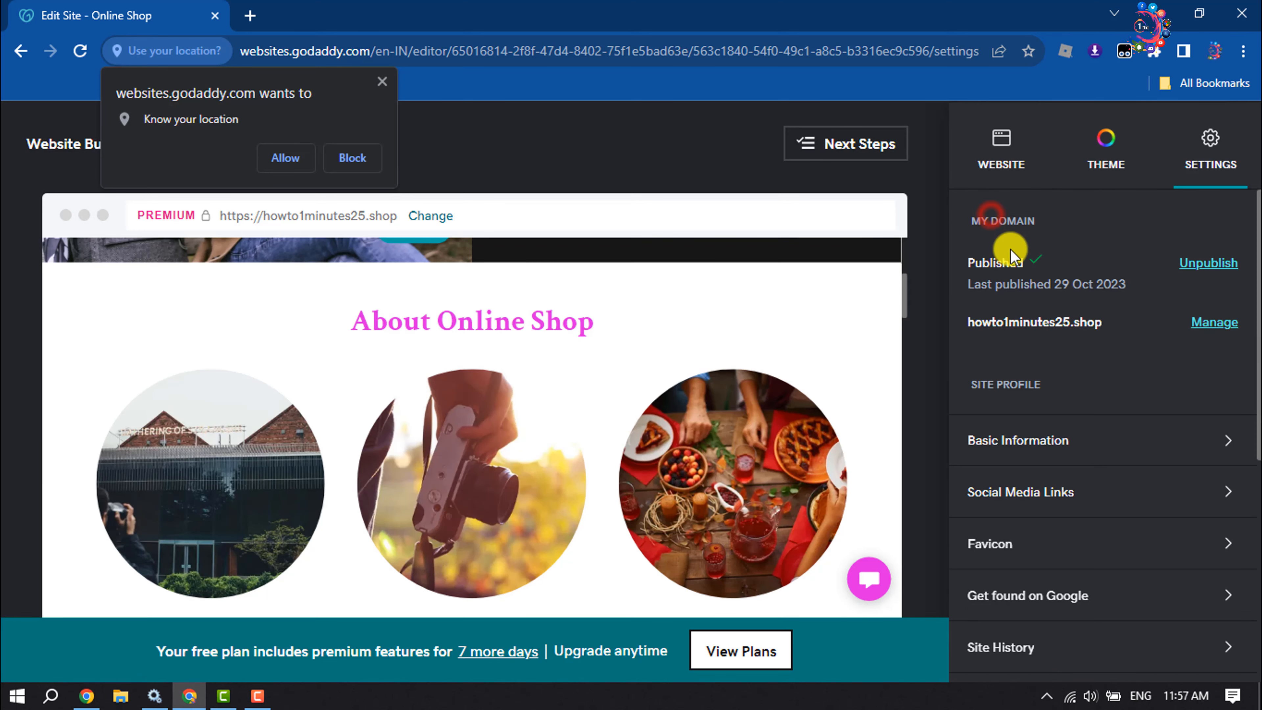
Step: Look over the analytics and tracking settings and dismiss the browser's location permission request
scroll(1078, 417, "down", 8)
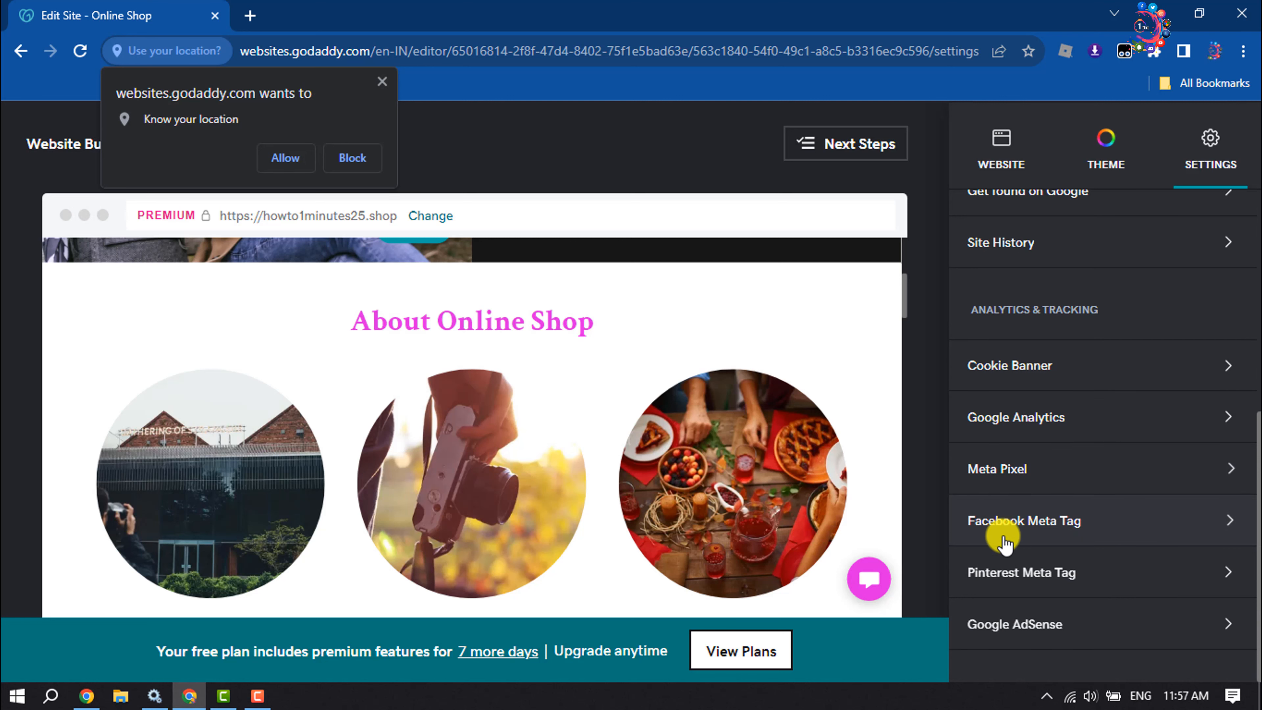
scroll(1126, 586, "up", 8)
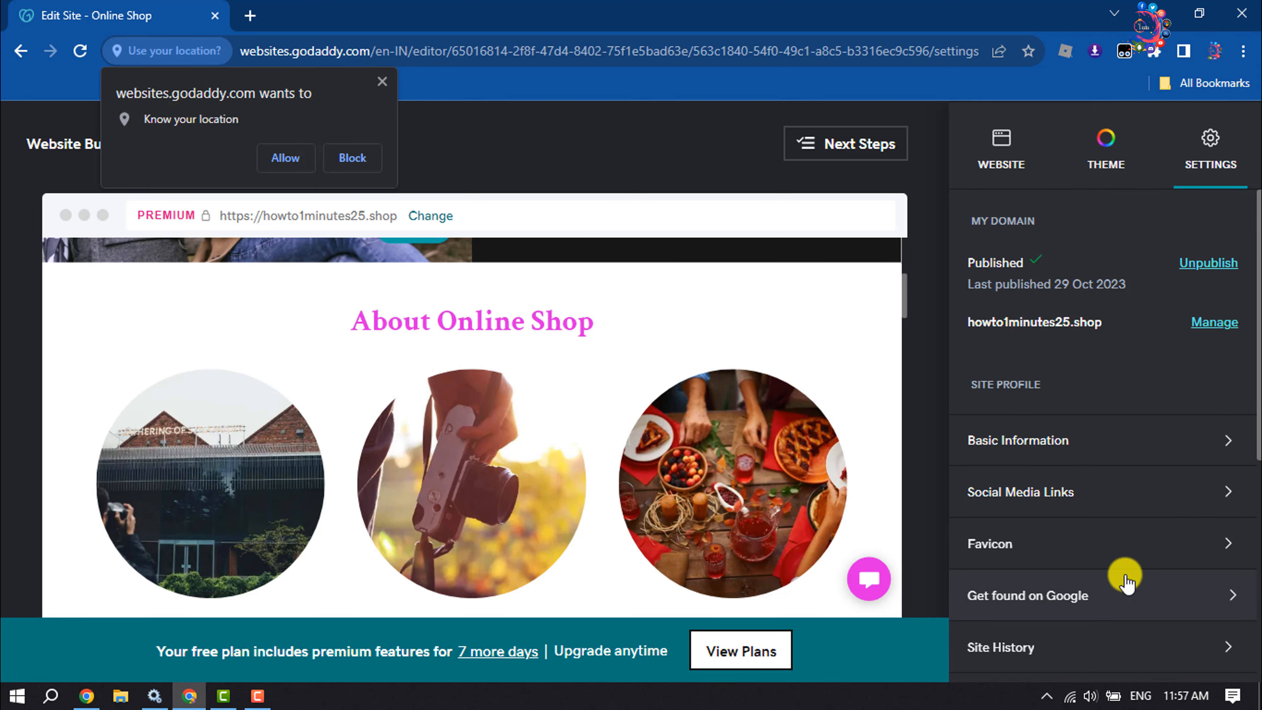
left_click(381, 80)
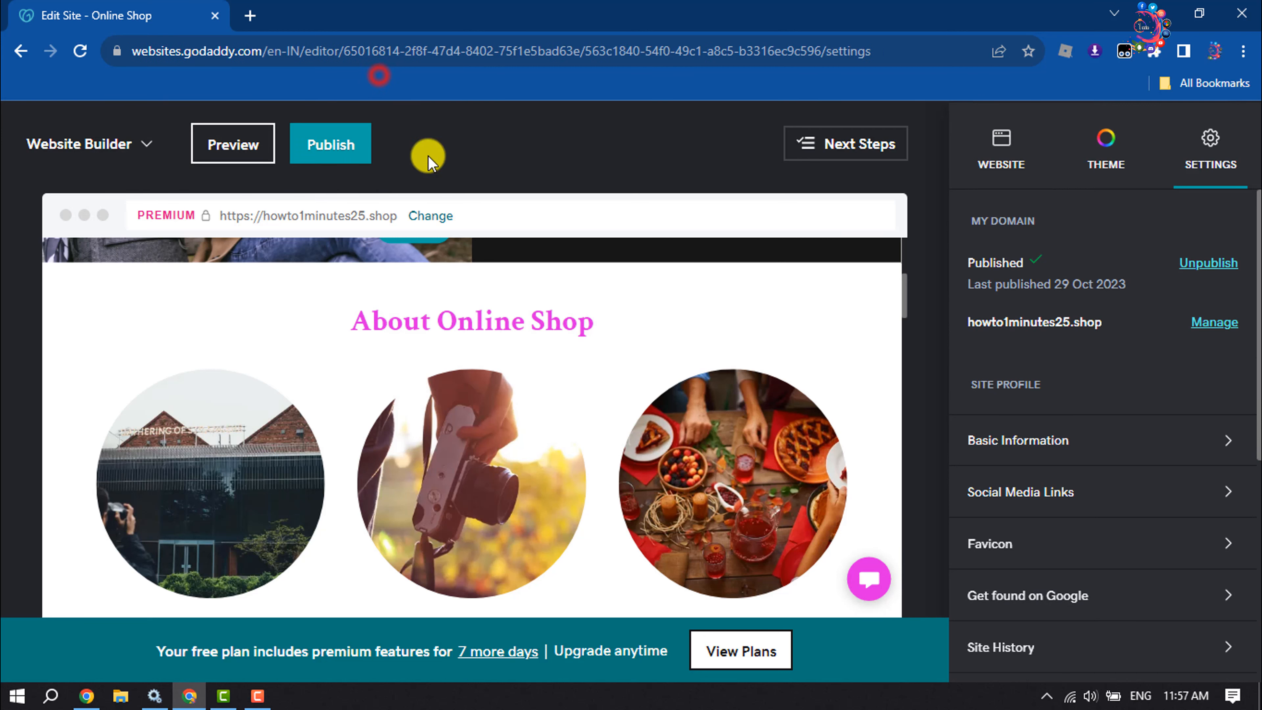
Step: Publish the site to the howto1minutes25.shop domain and look down the home page
left_click(515, 499)
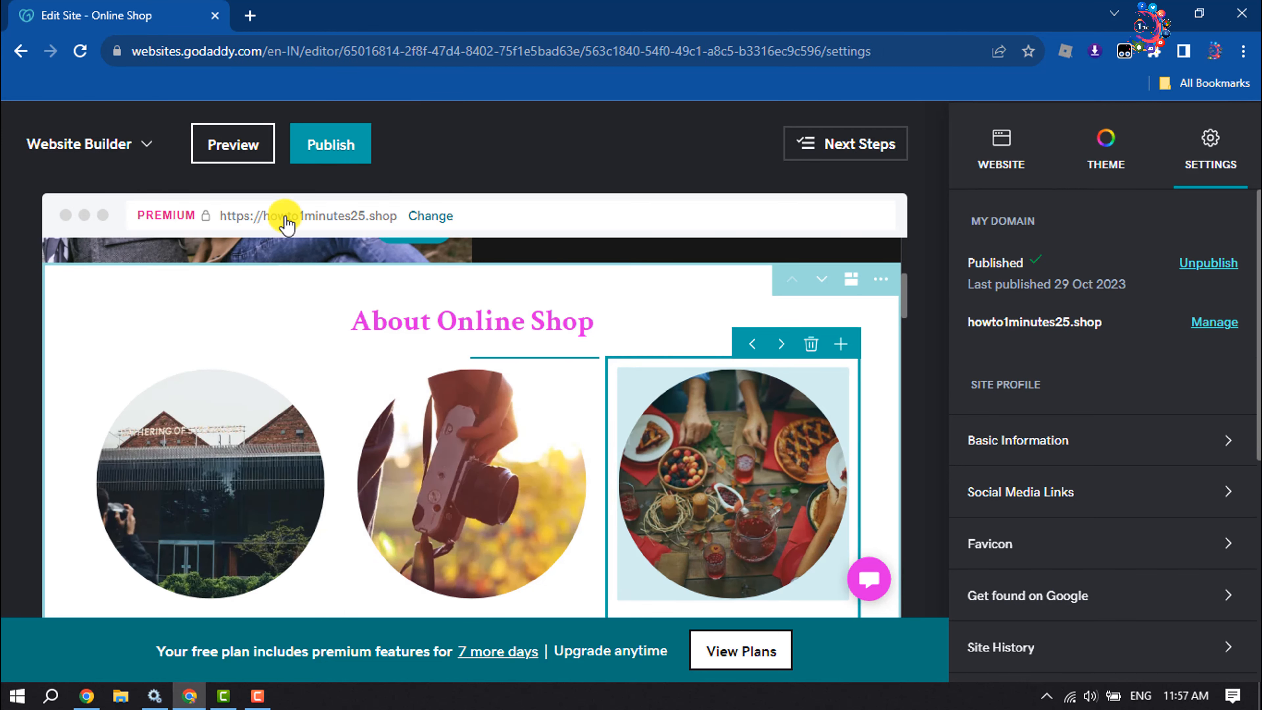
left_click(336, 148)
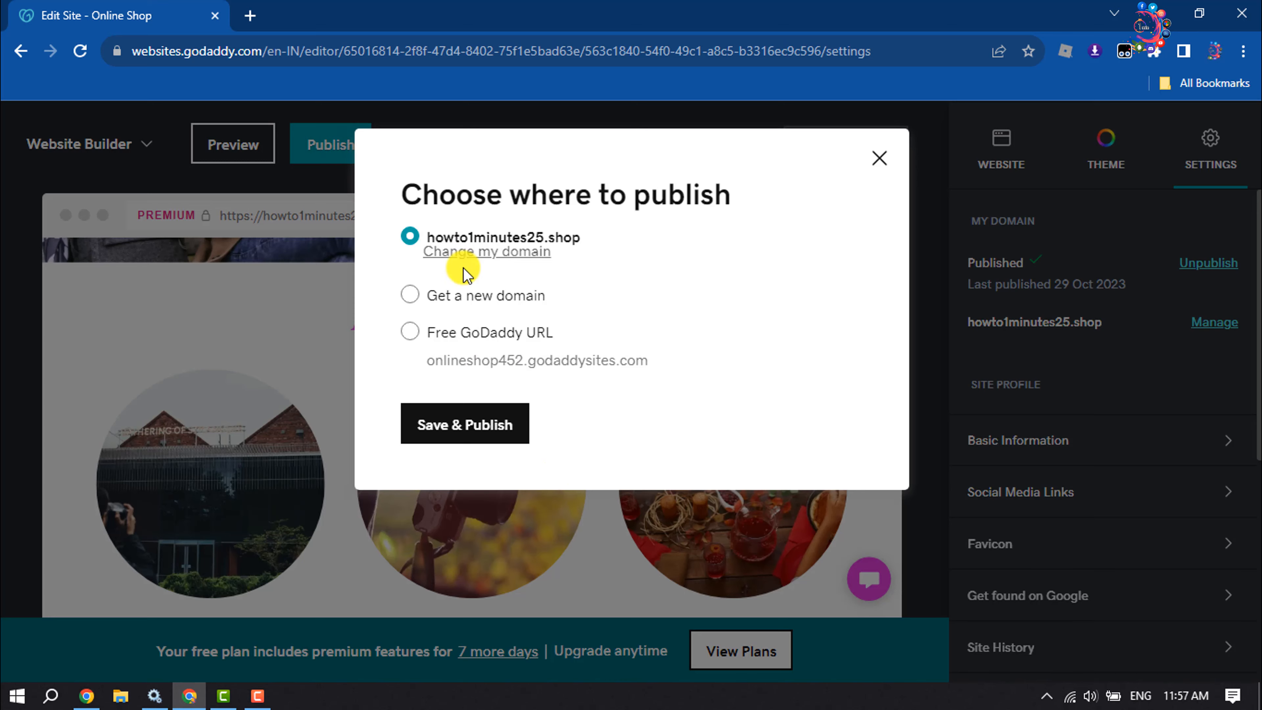
left_click(422, 436)
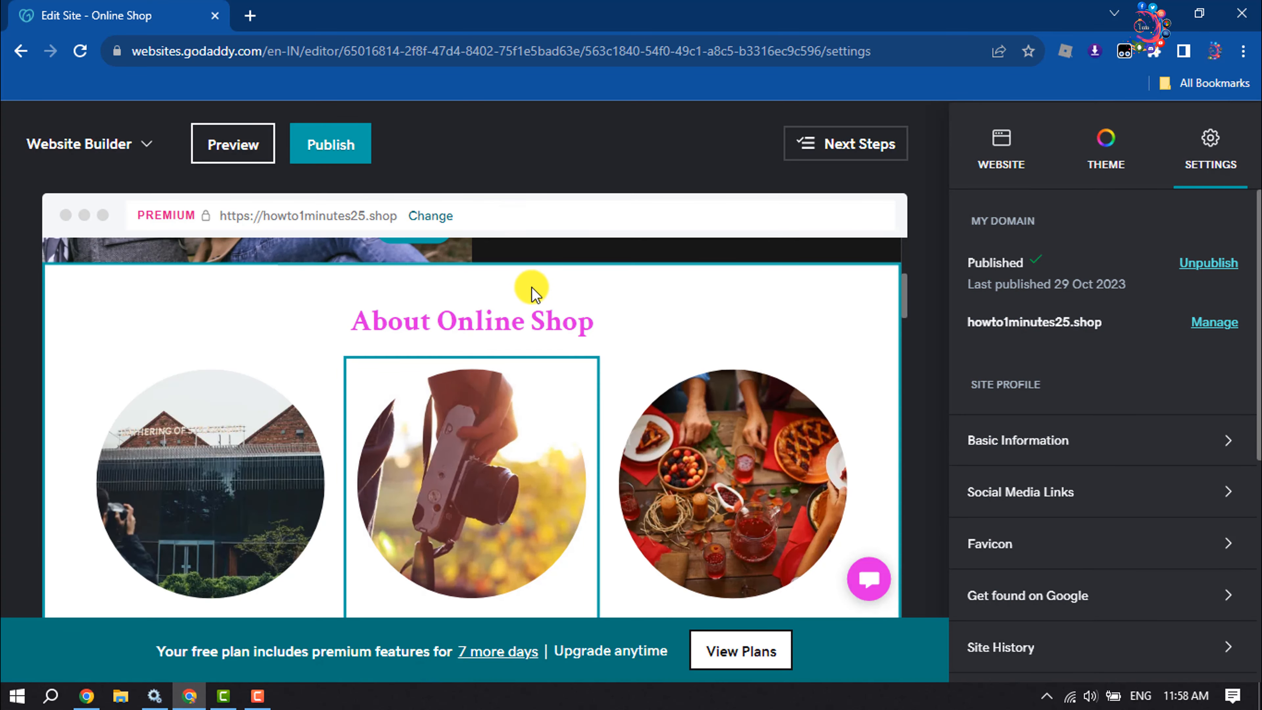
scroll(544, 283, "down", 5)
scroll(547, 286, "down", 5)
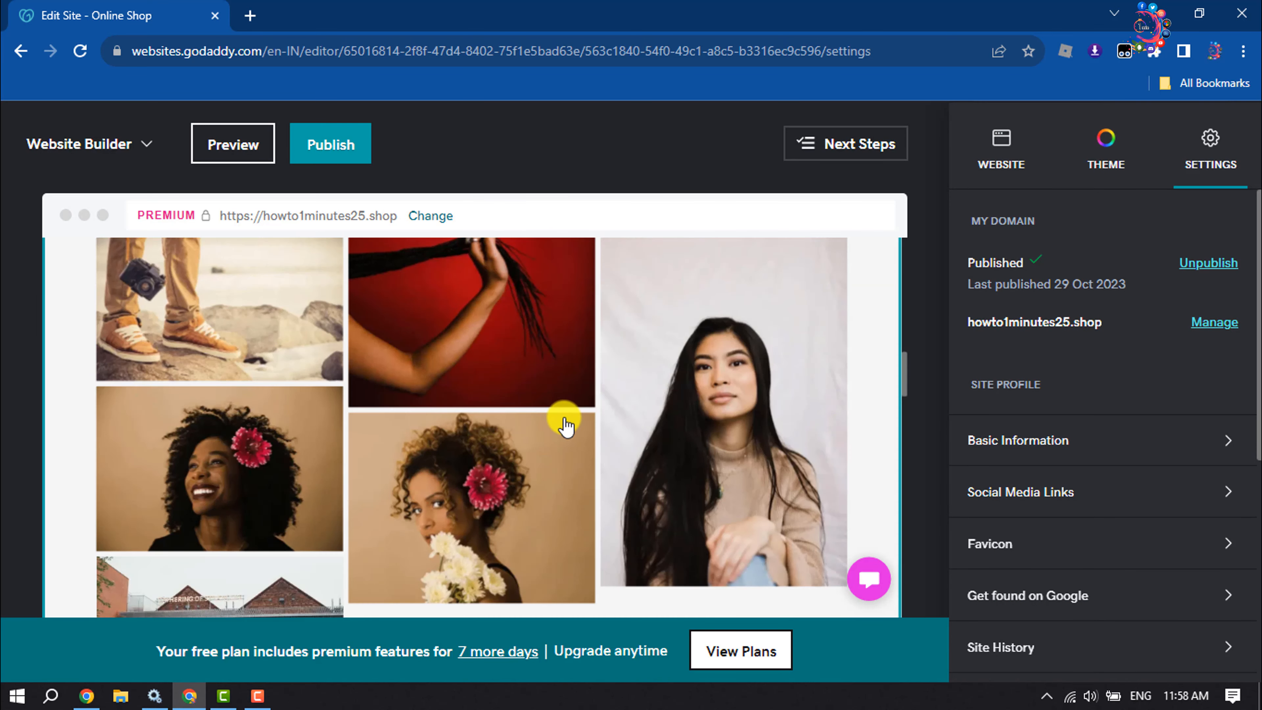
Step: Create a new page titled Test that is shown in the site navigation
left_click(992, 154)
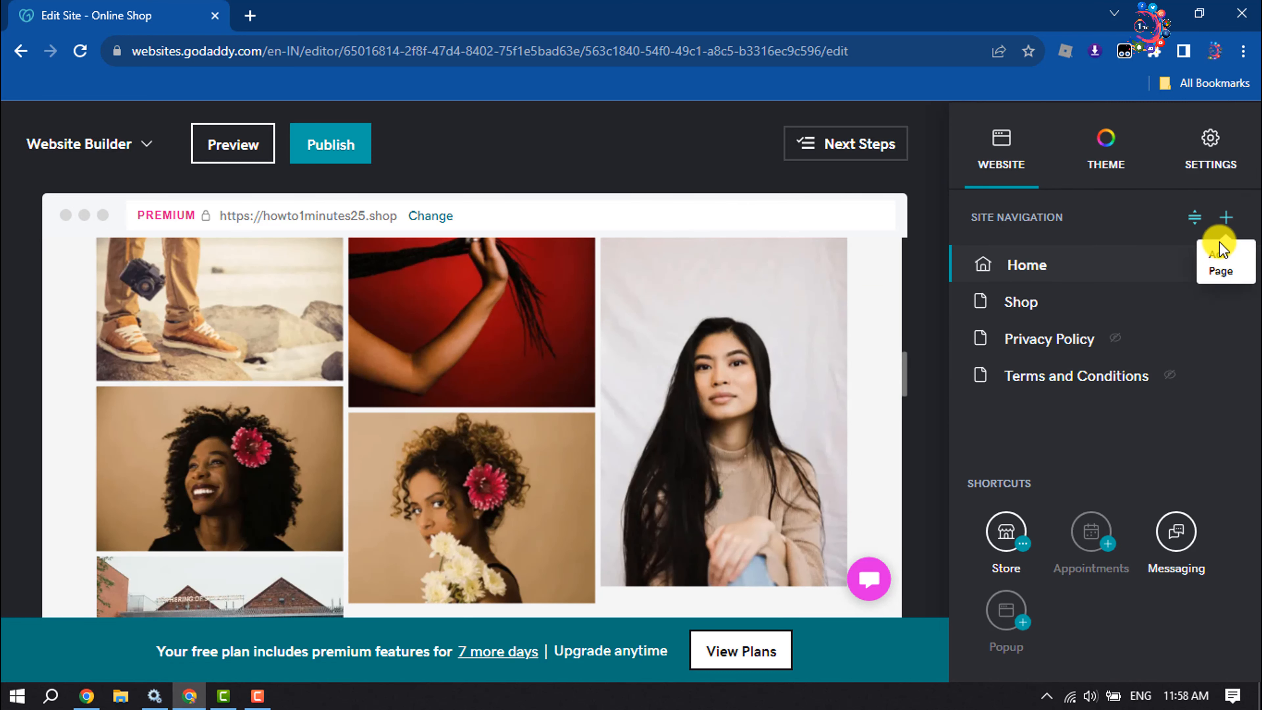
left_click(1226, 222)
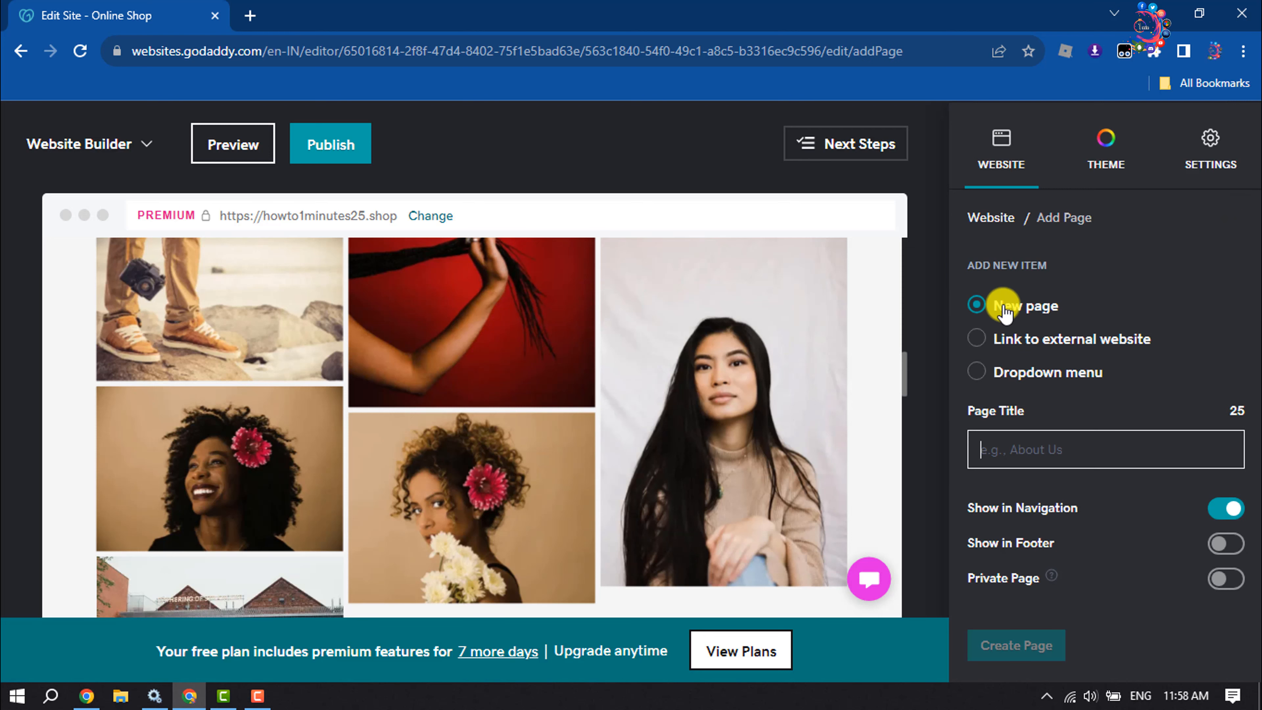
left_click(975, 304)
left_click(1035, 467)
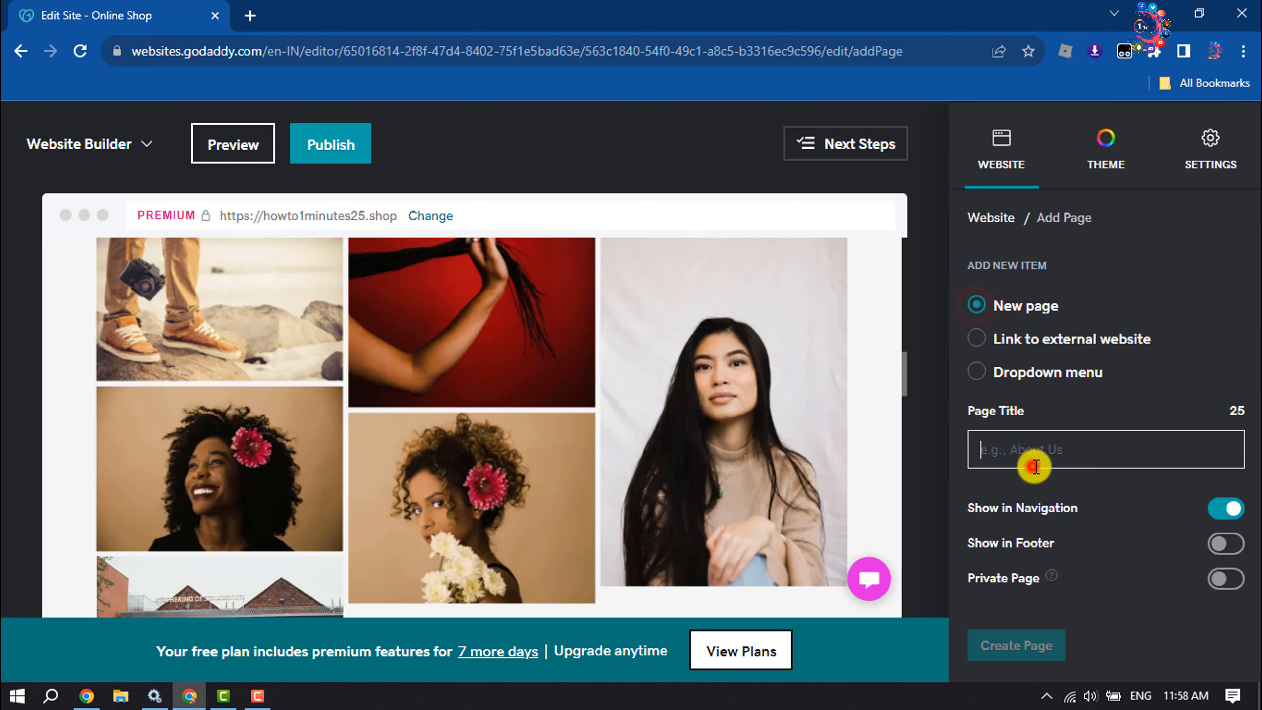
type("Test")
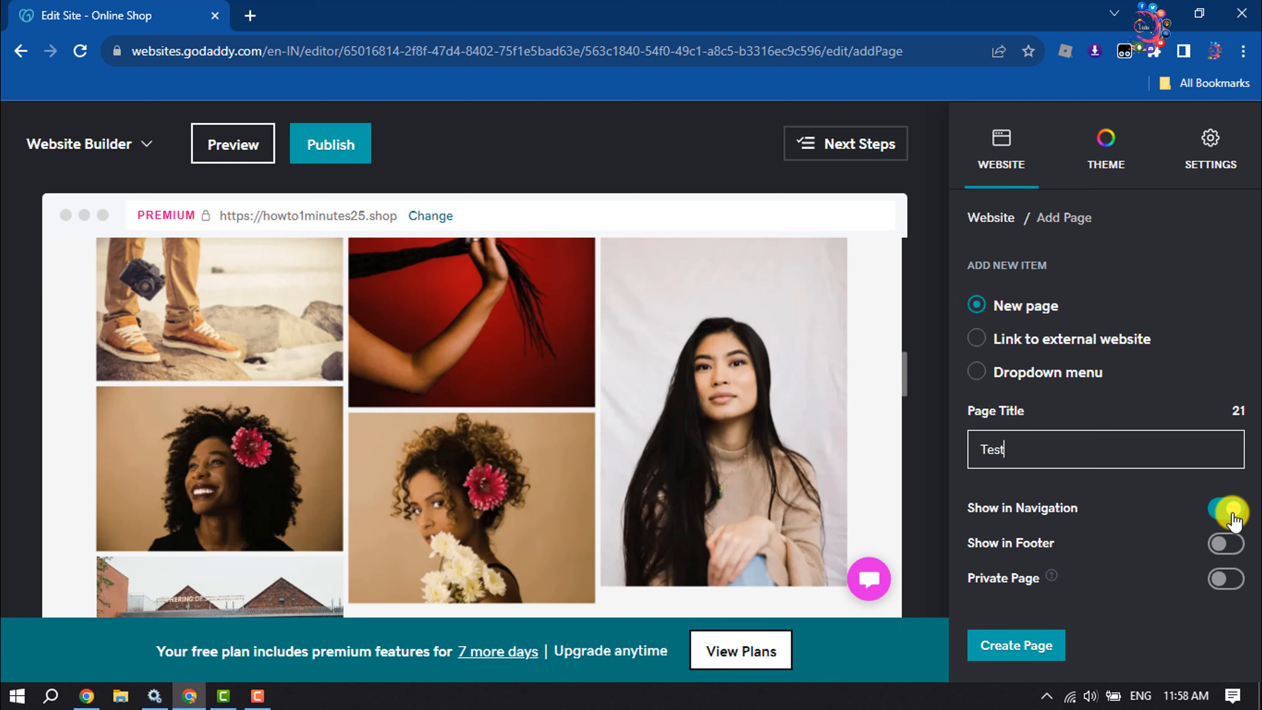
left_click(1008, 646)
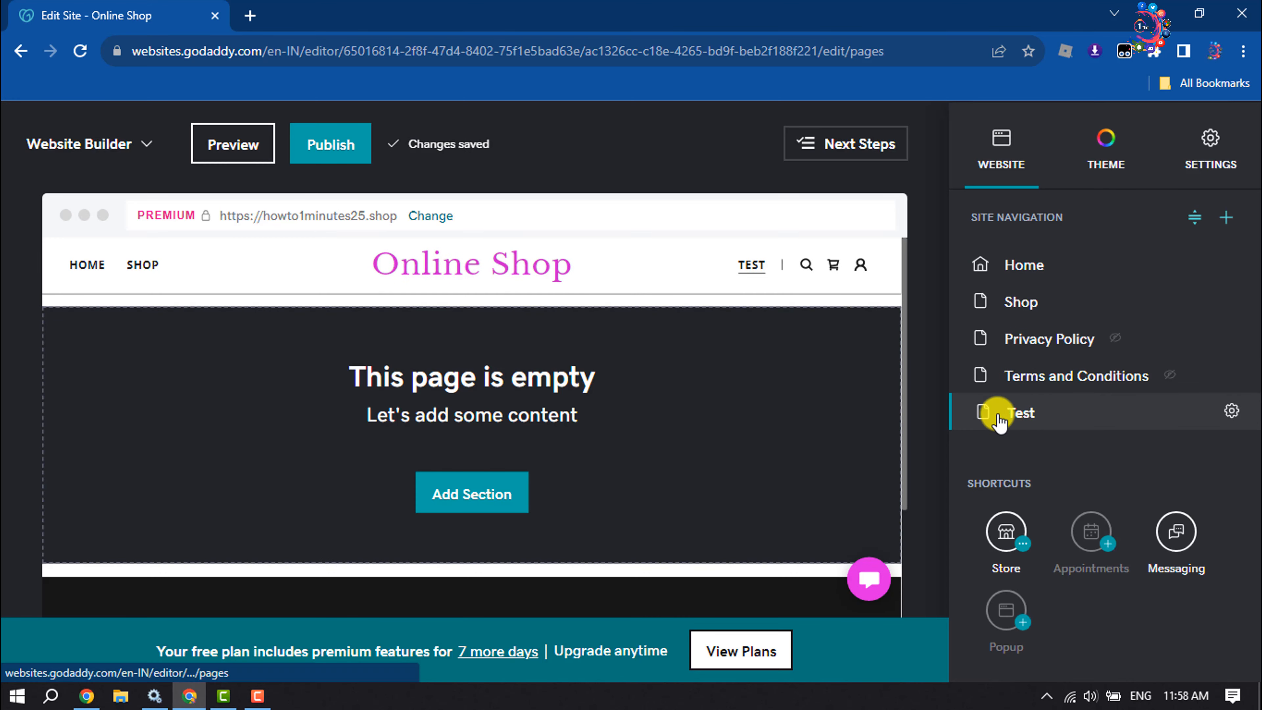
Step: Try to move the Test page up in the page order and finish reordering
left_click(1195, 219)
left_click_drag(996, 417, 1043, 394)
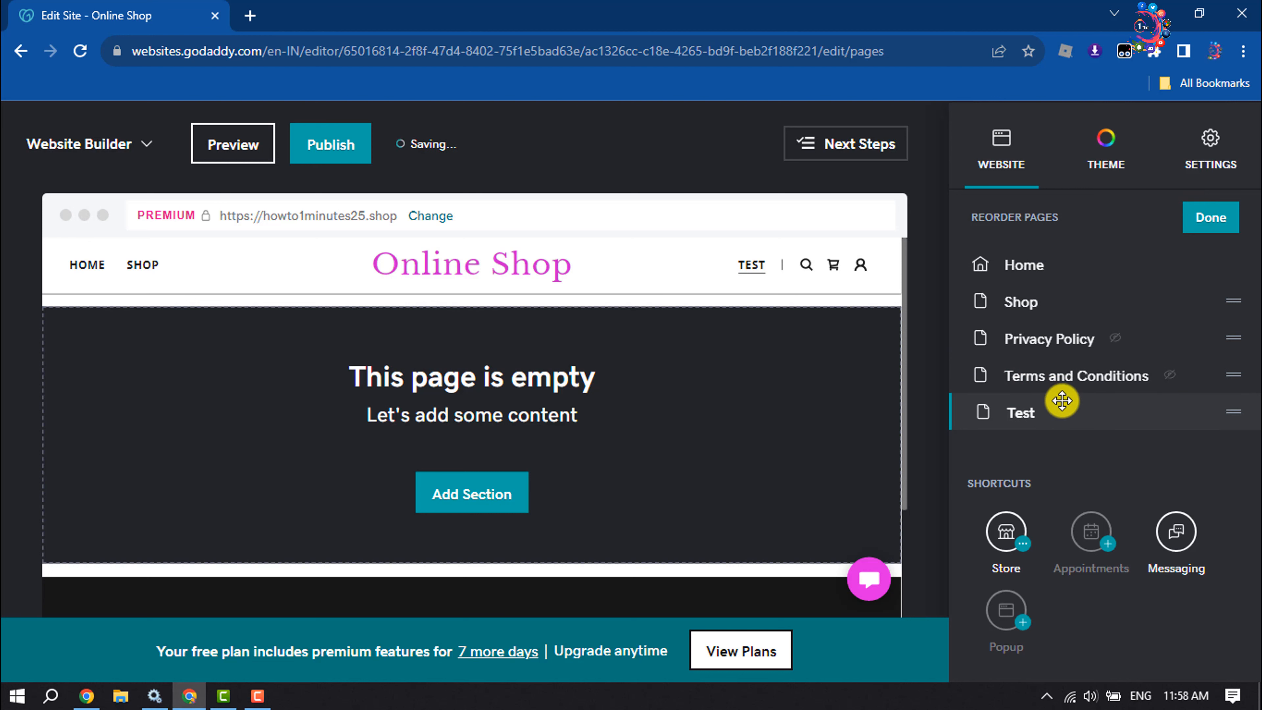
left_click(1208, 218)
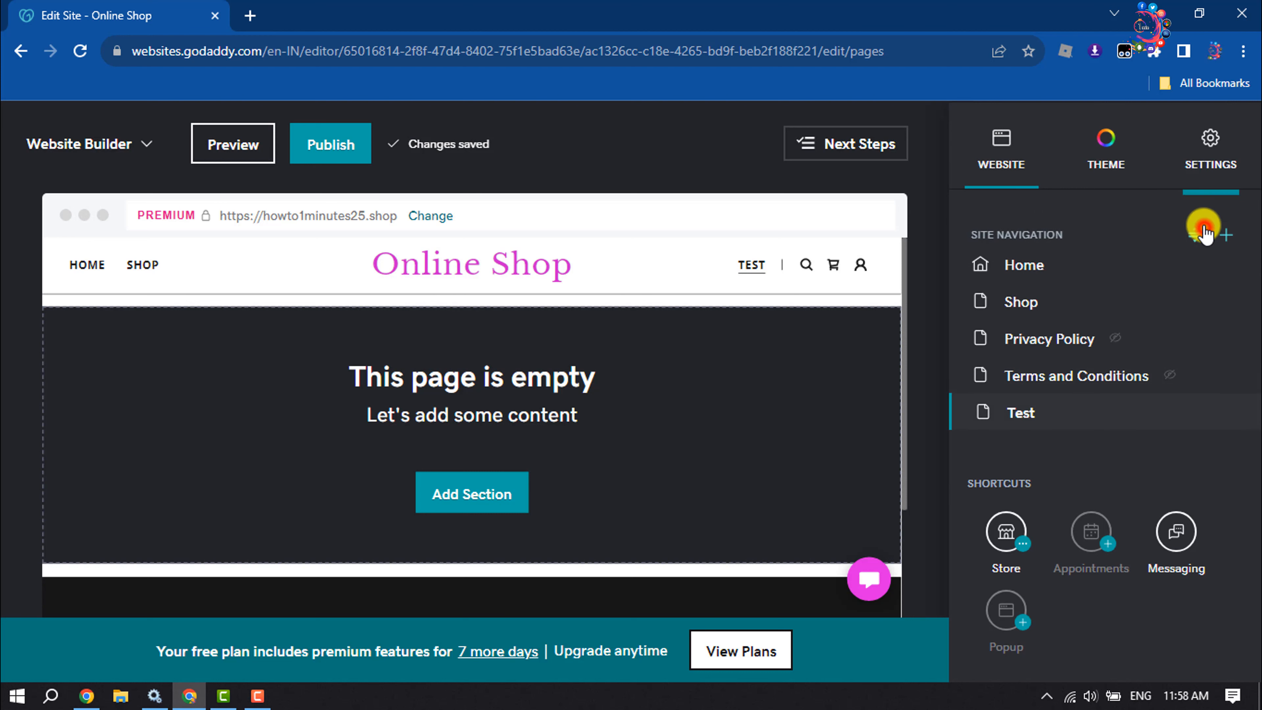
Step: Look through the Home and Shop pages, and open the Test page to check its content
left_click(1008, 267)
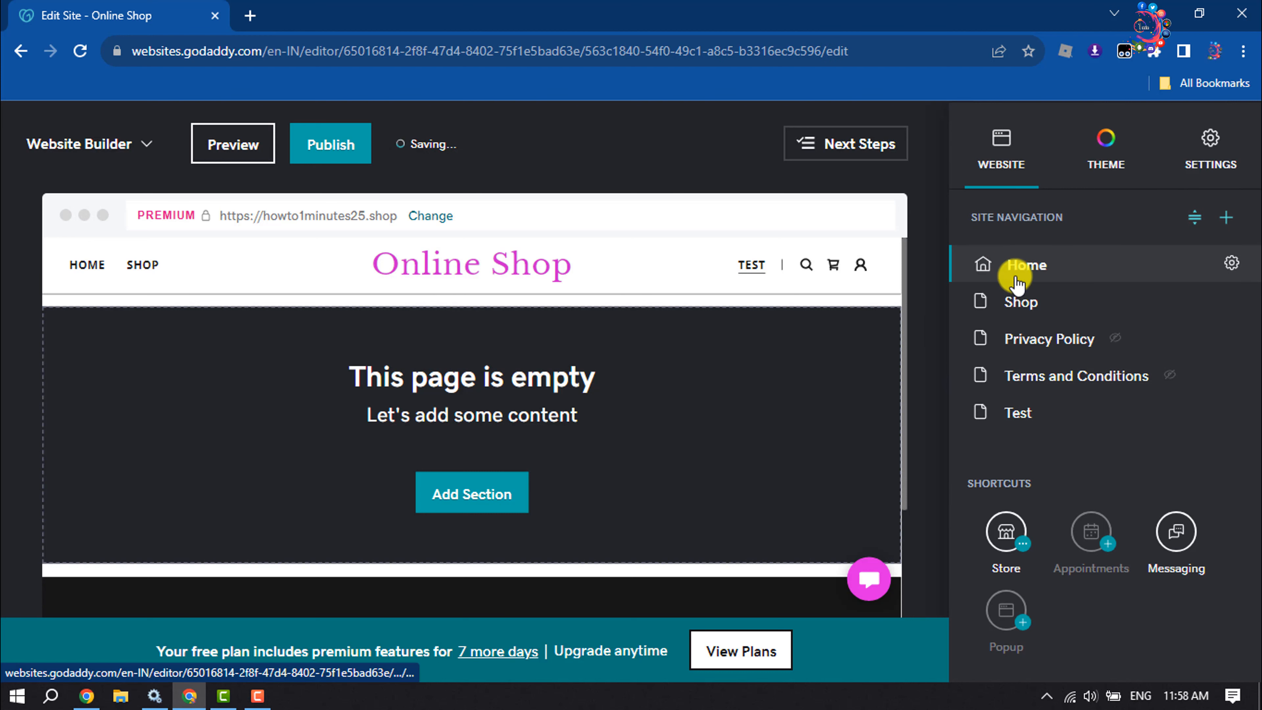
left_click(1022, 304)
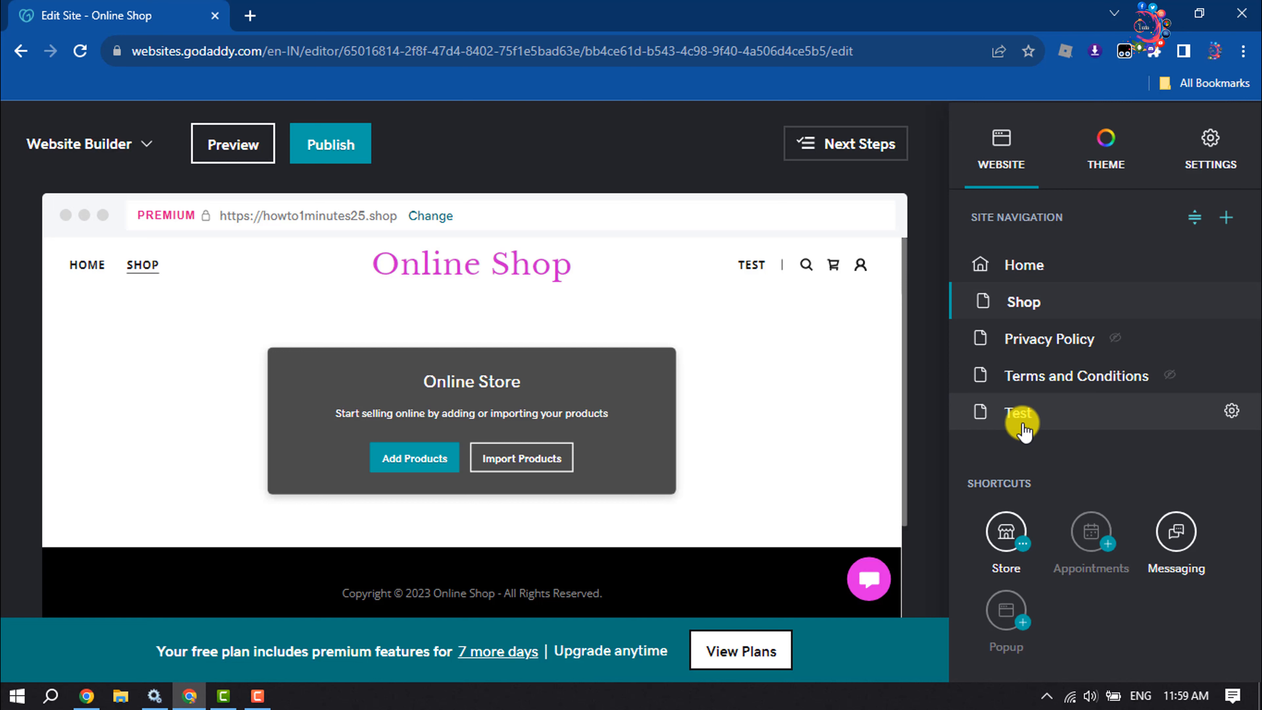
left_click(1020, 412)
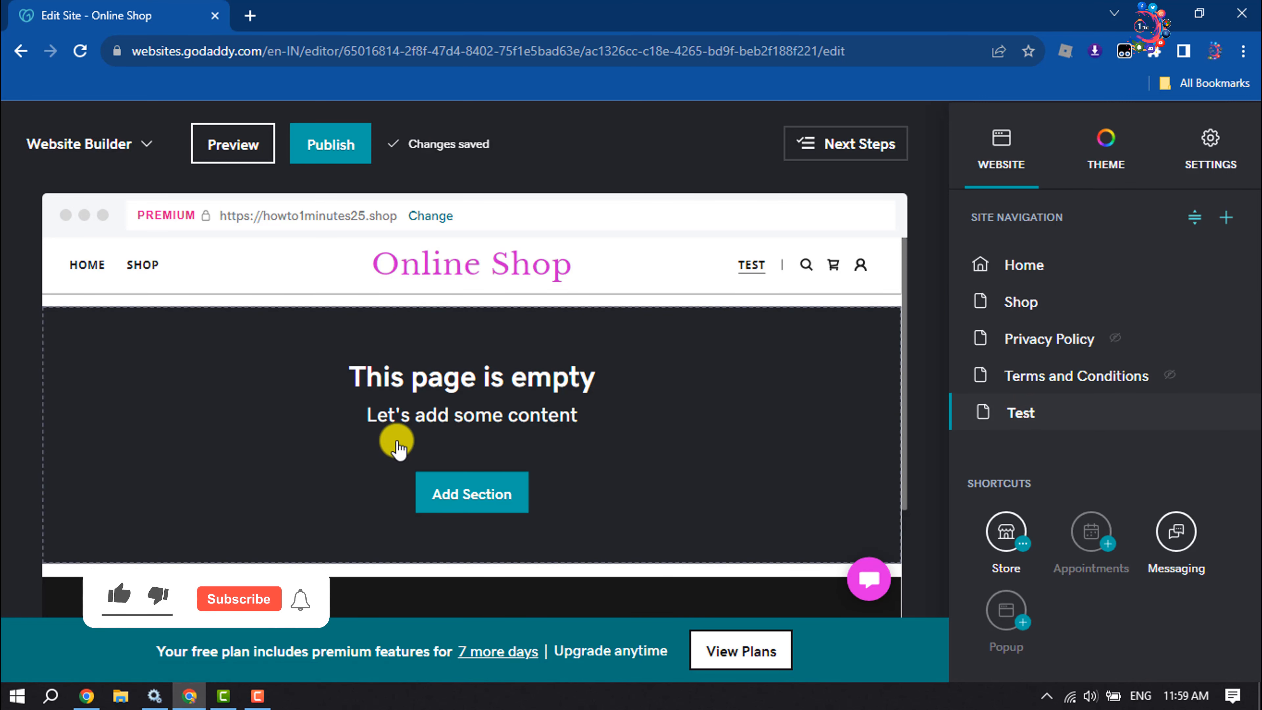
scroll(392, 428, "down", 3)
scroll(389, 415, "up", 3)
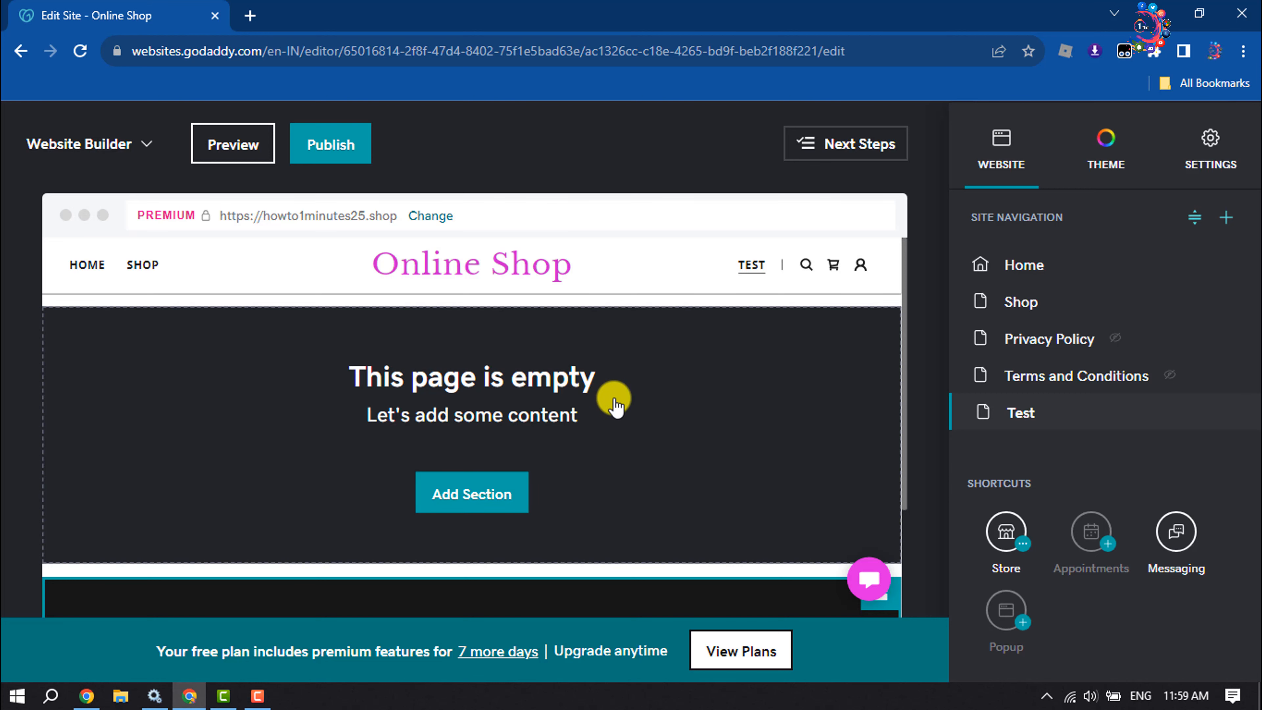
Step: Start adding a section to the Test page, search the section types for "image" and show the Photo Gallery layouts
left_click(470, 497)
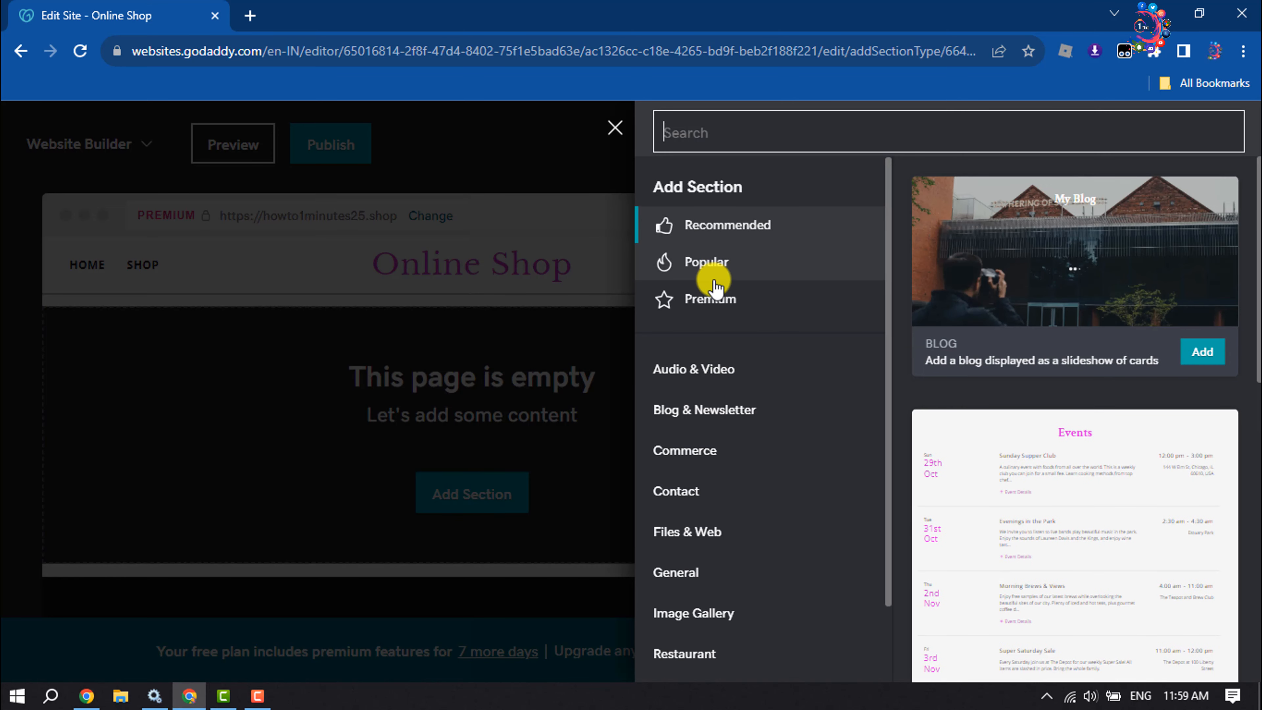
scroll(715, 279, "down", 2)
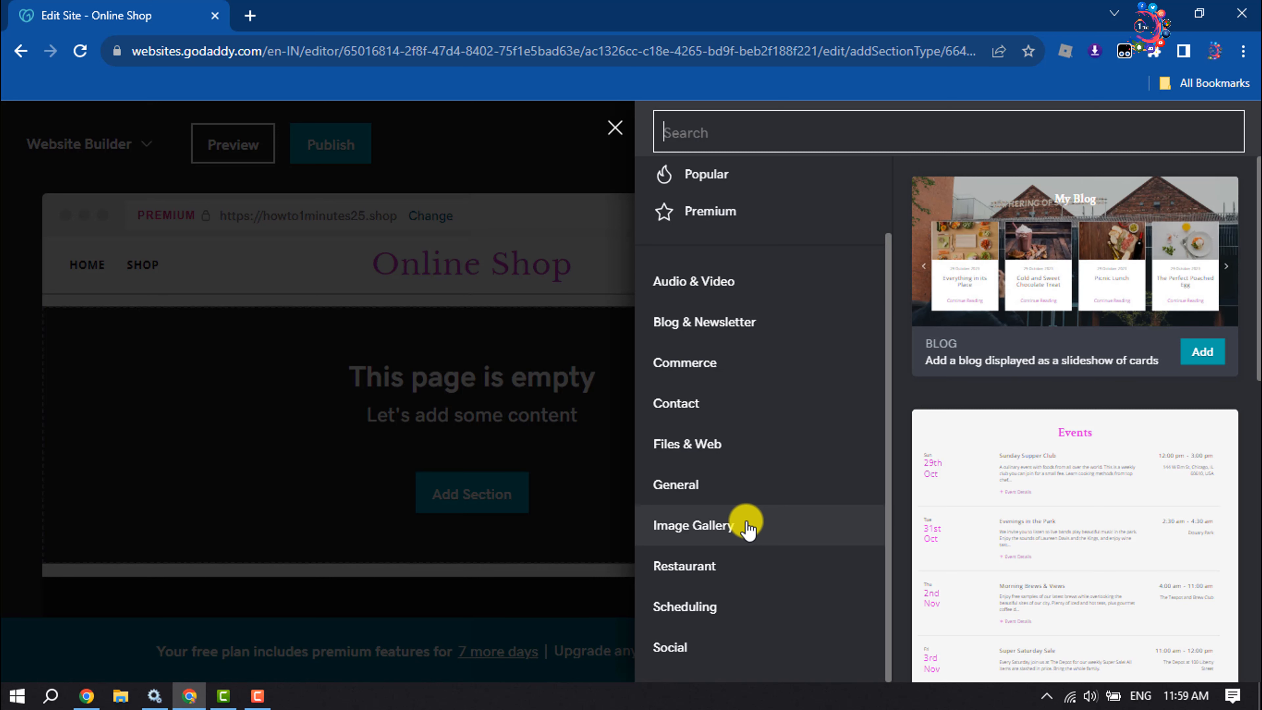
scroll(747, 530, "up", 2)
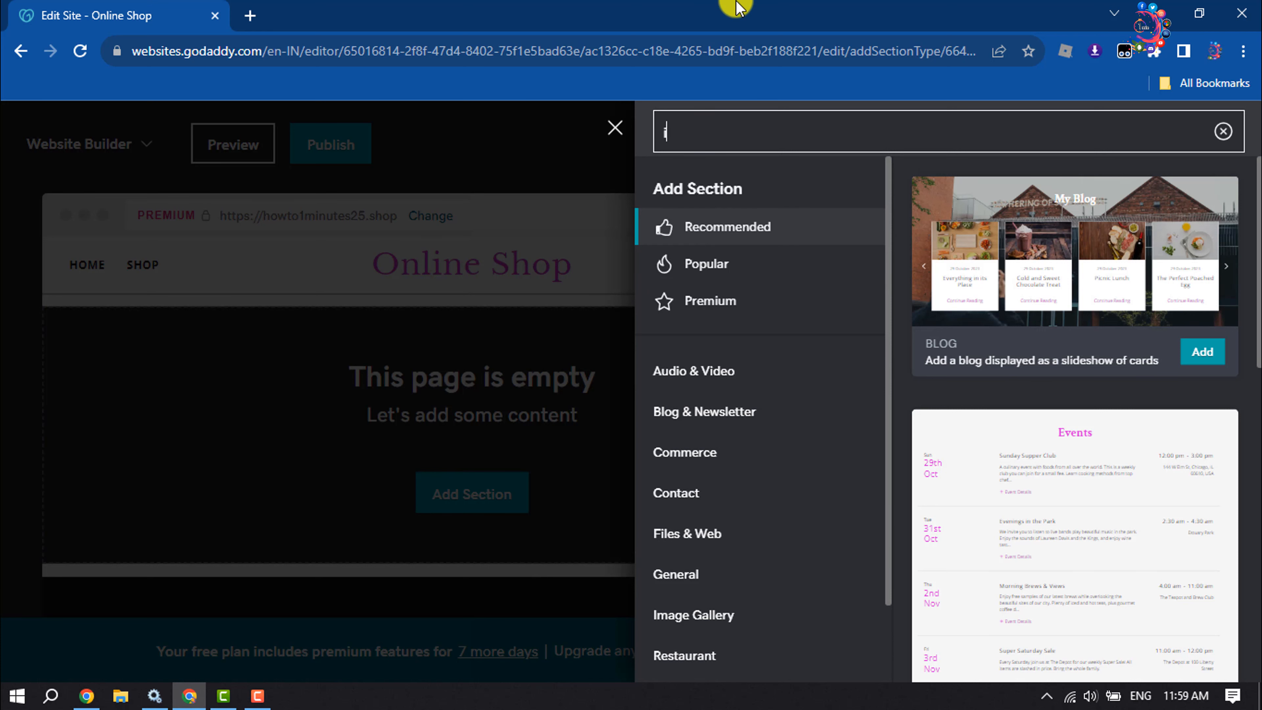
type("mage")
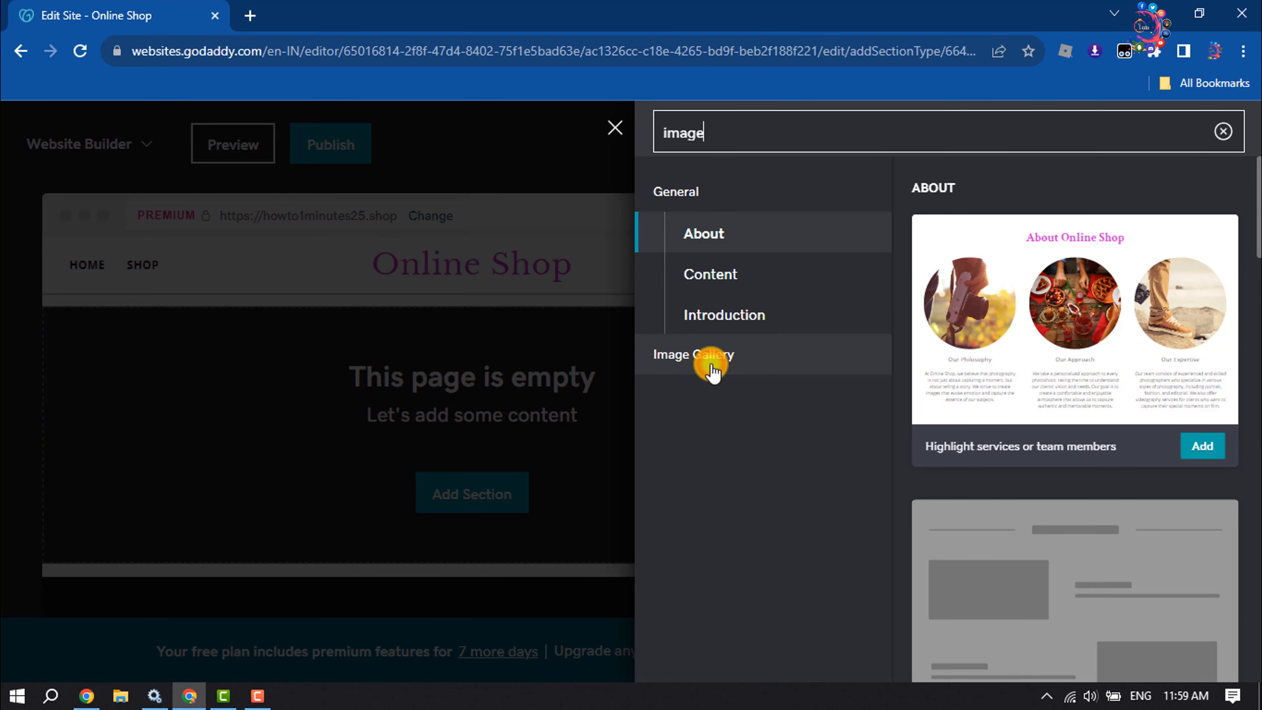
left_click(697, 356)
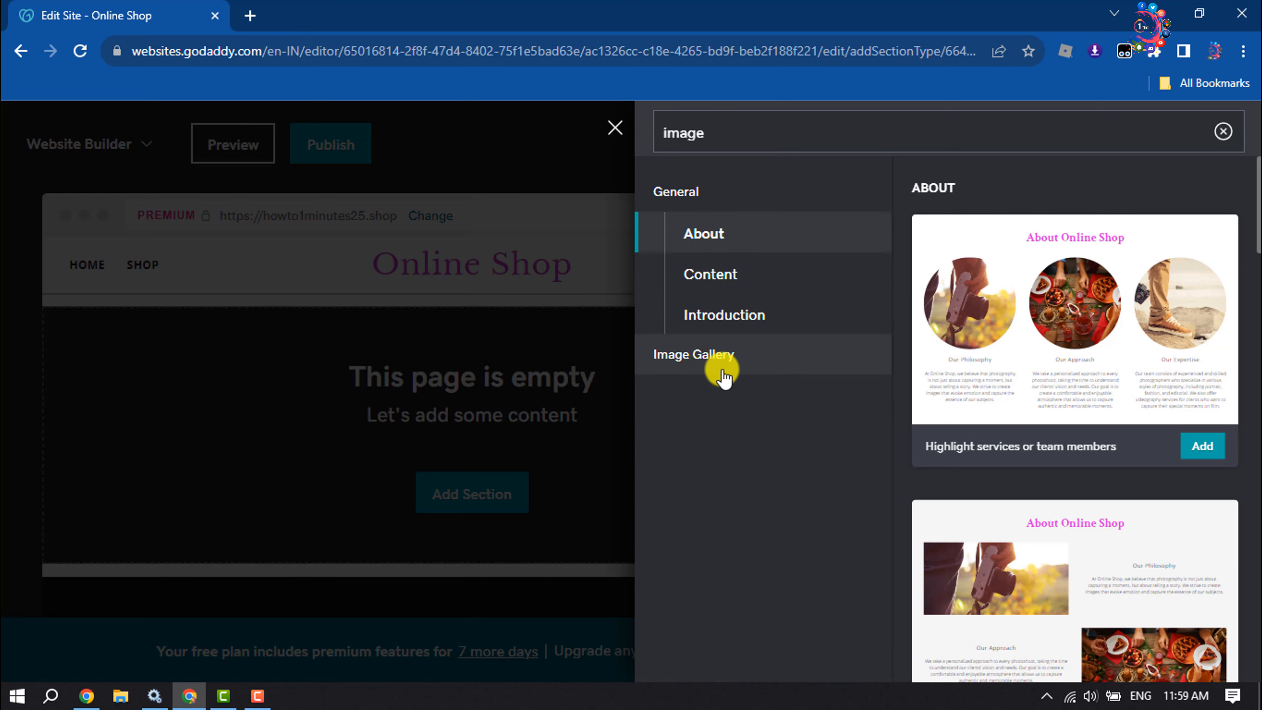
left_click(724, 368)
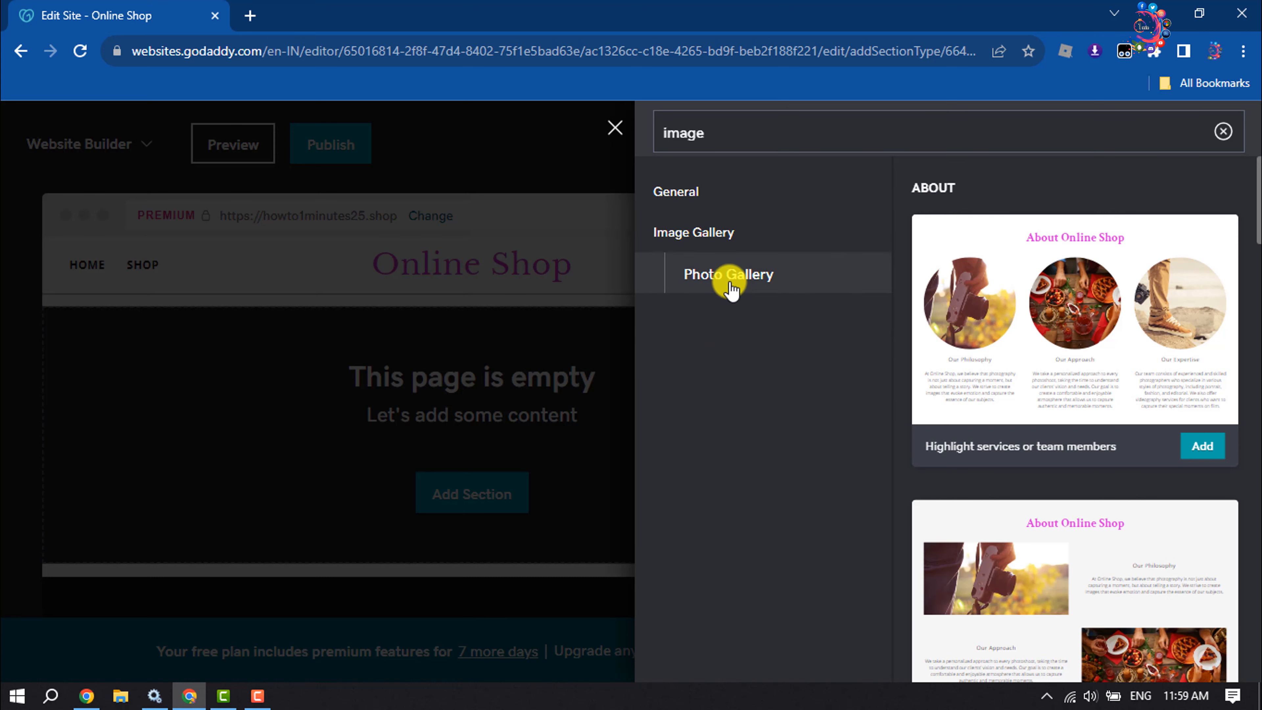
left_click(732, 289)
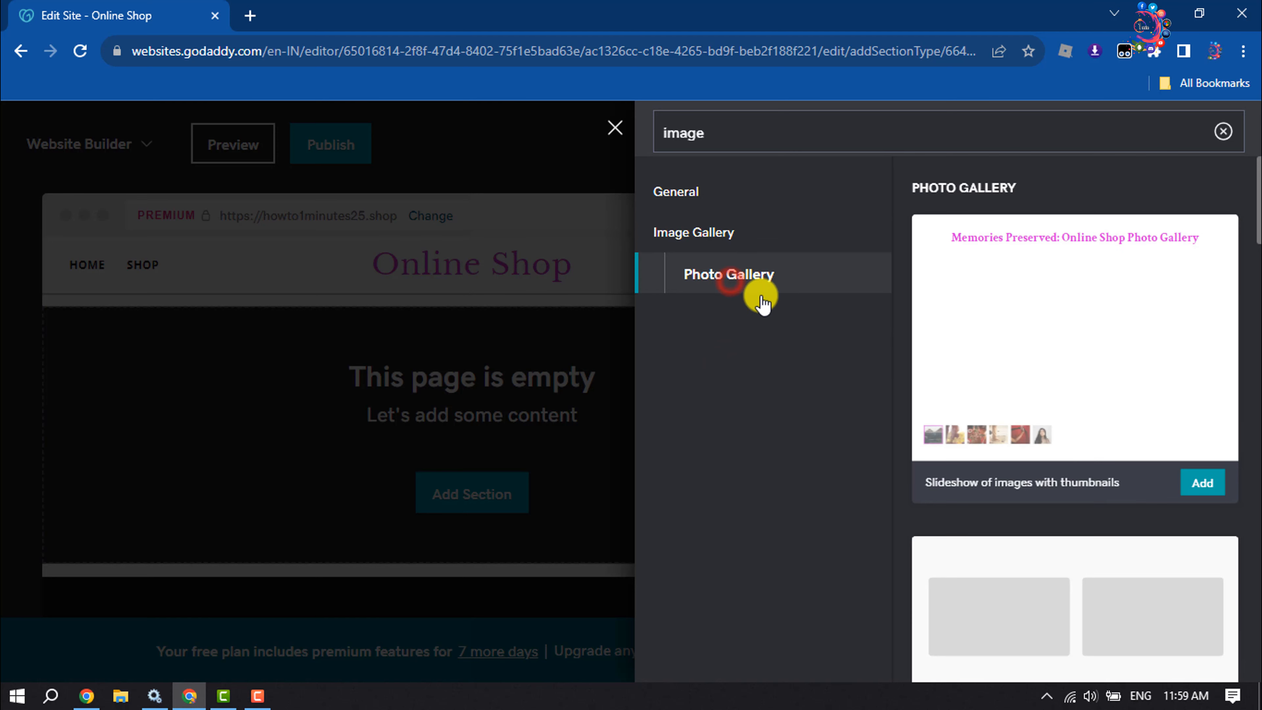
Step: Compare the photo gallery layouts and add the one described as looking best as a divider between sections
scroll(1179, 409, "down", 5)
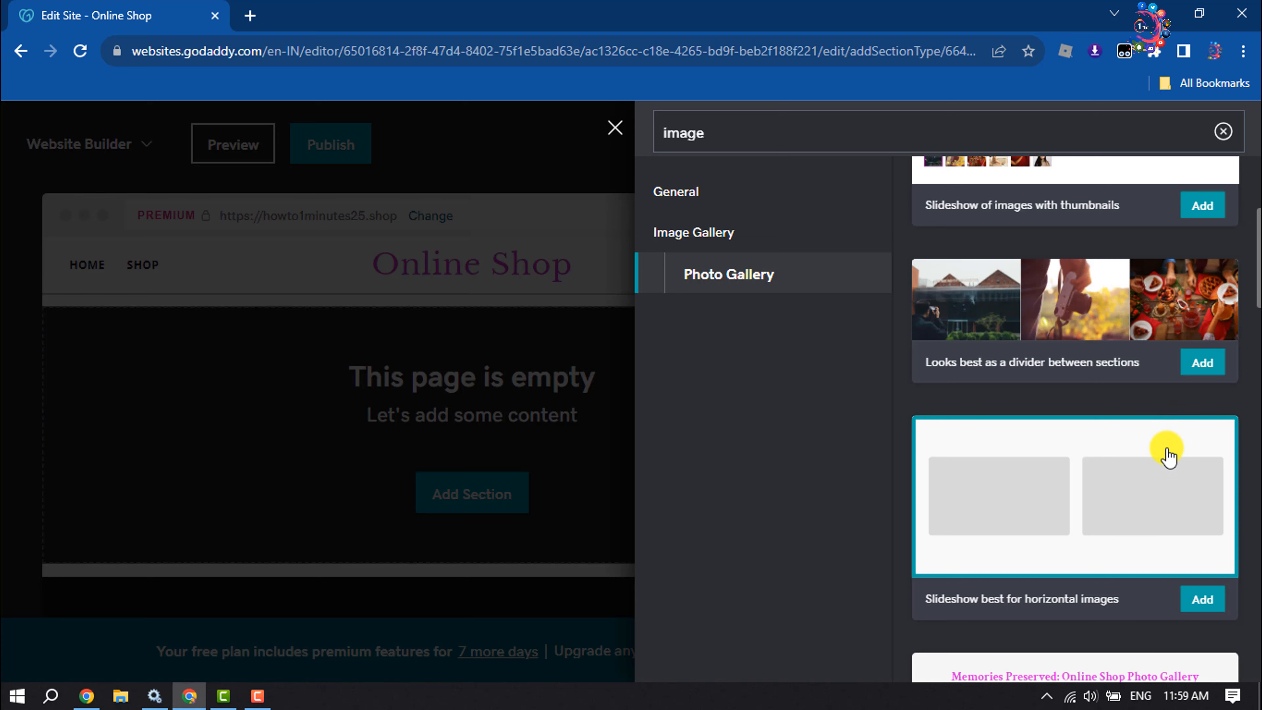
scroll(1163, 465, "down", 8)
scroll(1146, 480, "down", 9)
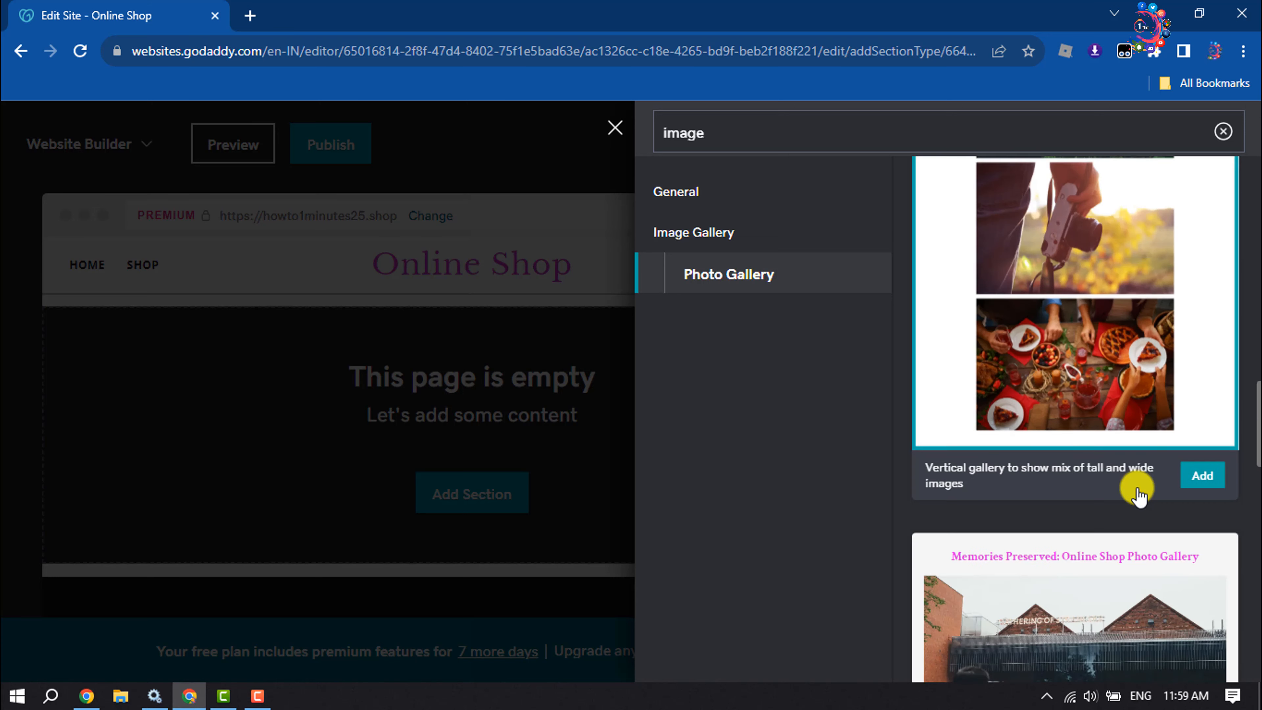
scroll(1138, 485, "up", 9)
scroll(1138, 492, "up", 13)
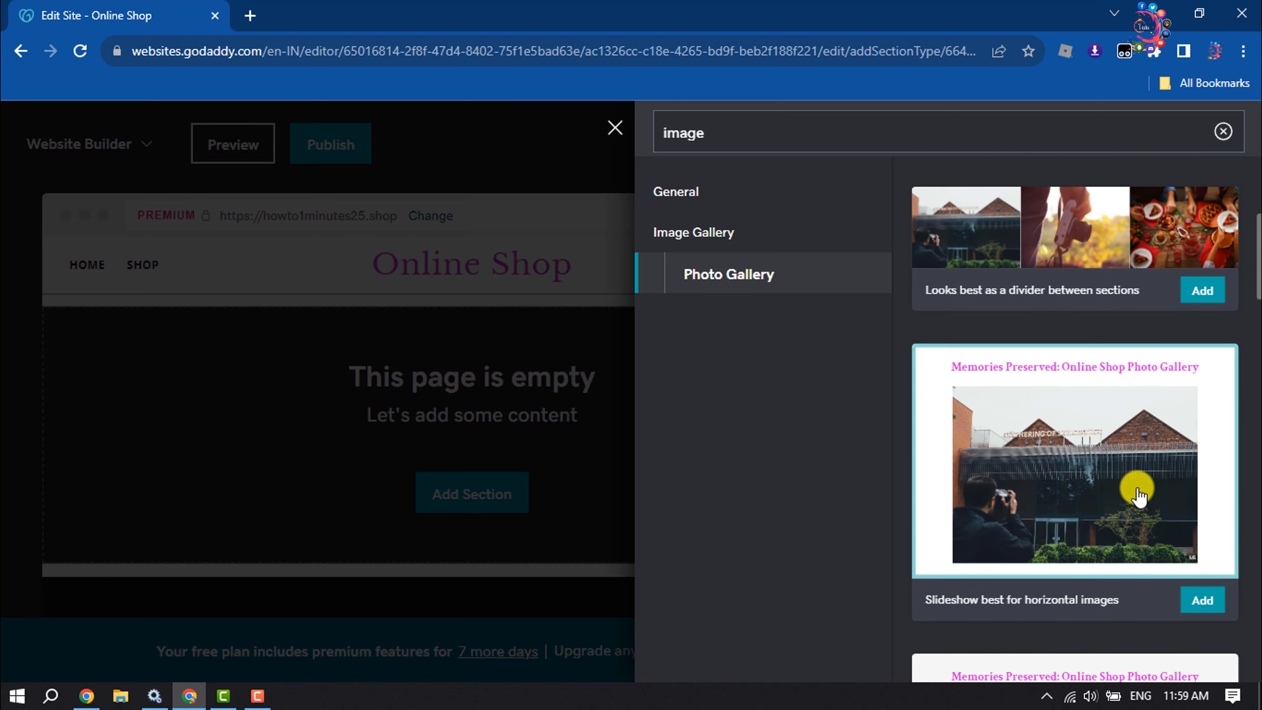
left_click(1188, 567)
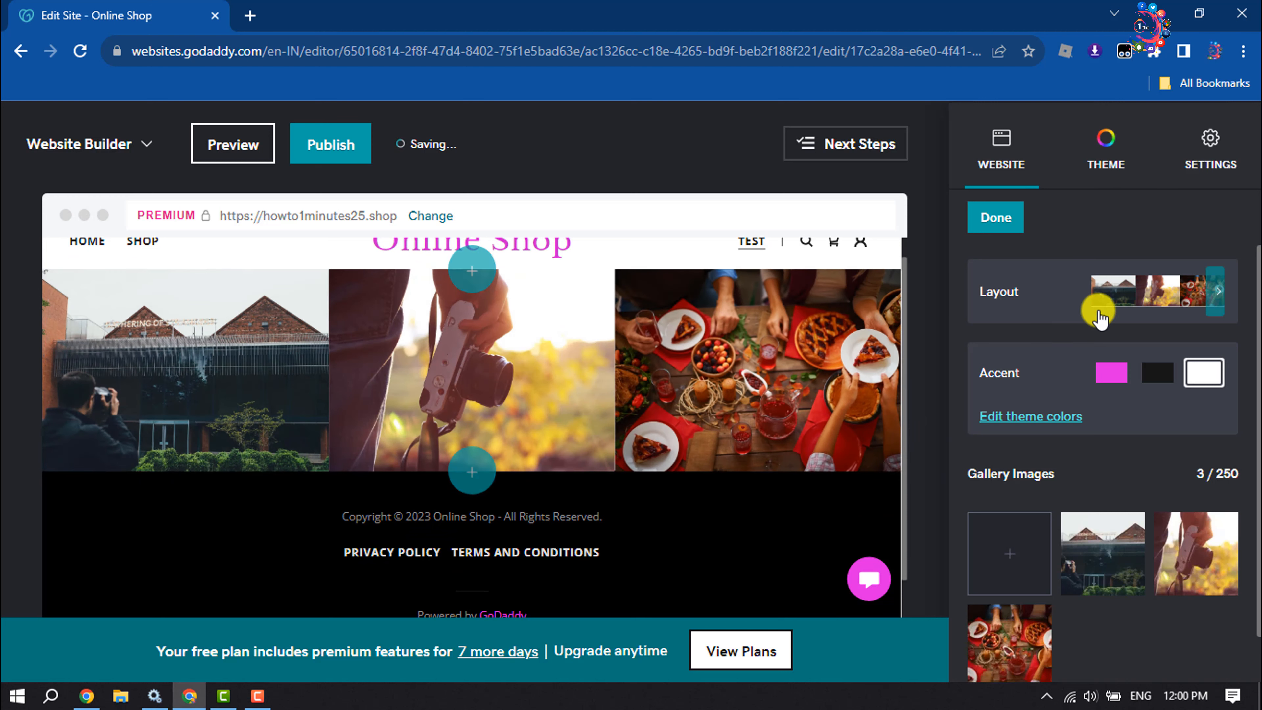
Step: Set the photo gallery section's accent to the magenta theme color
scroll(1122, 351, "down", 1)
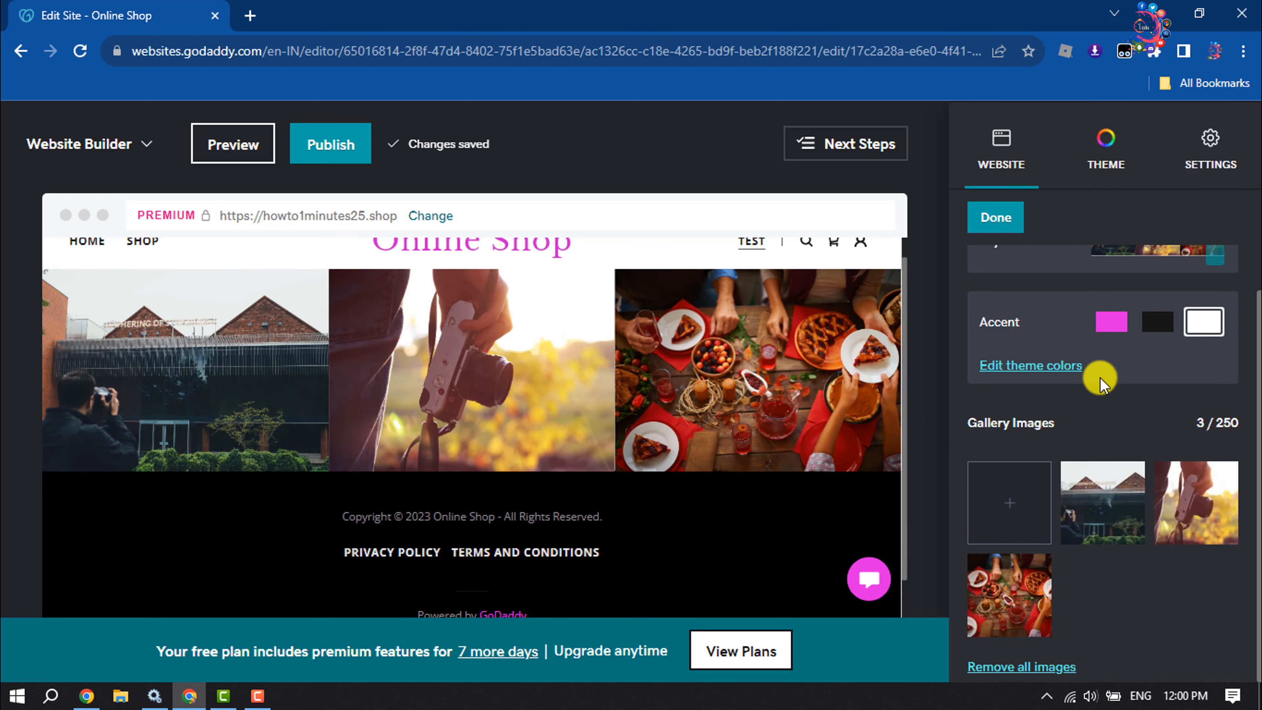
left_click(1151, 328)
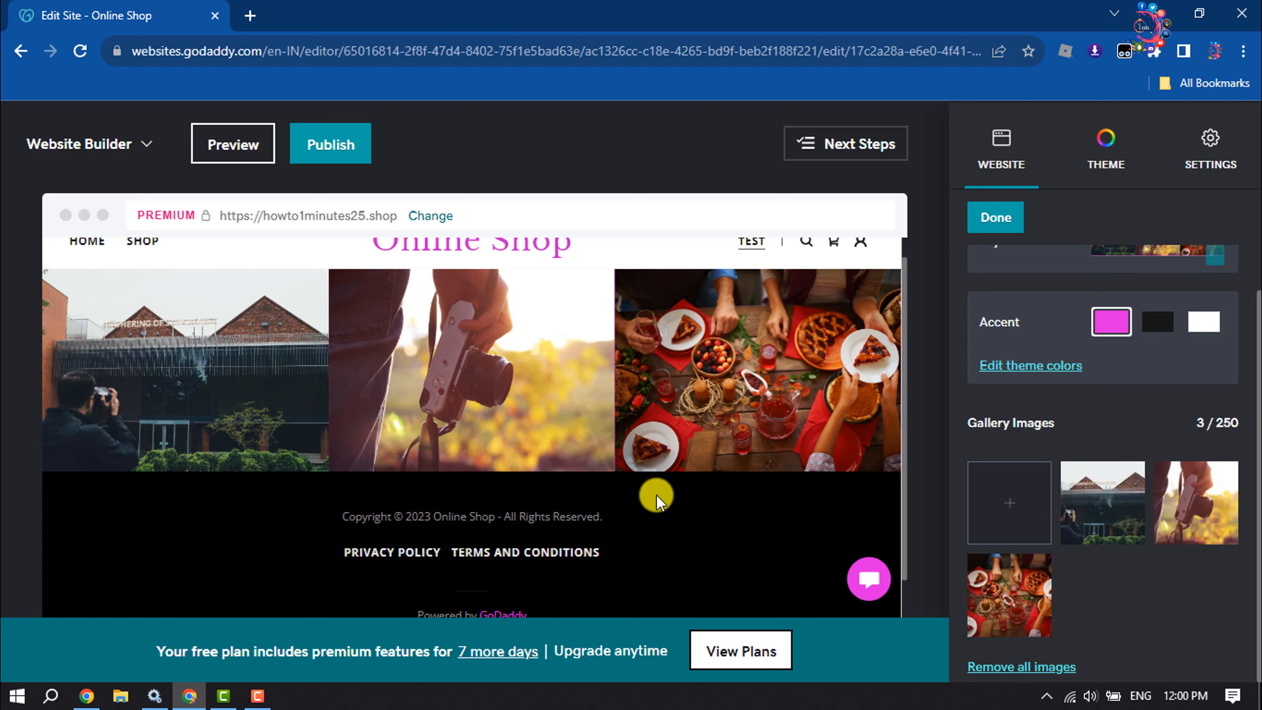
Step: Search the section types for "contact" and add the Contact Us layout with contact info, form and hours below the photo gallery
scroll(542, 523, "down", 1)
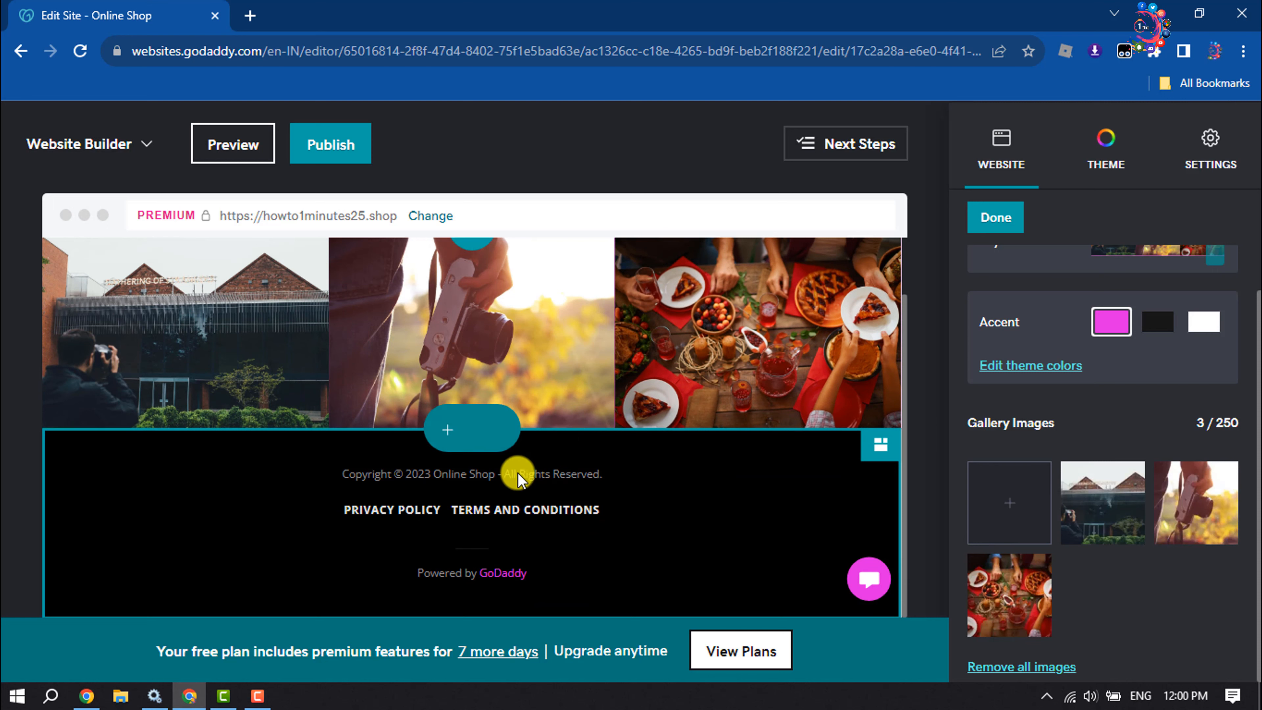
left_click(490, 430)
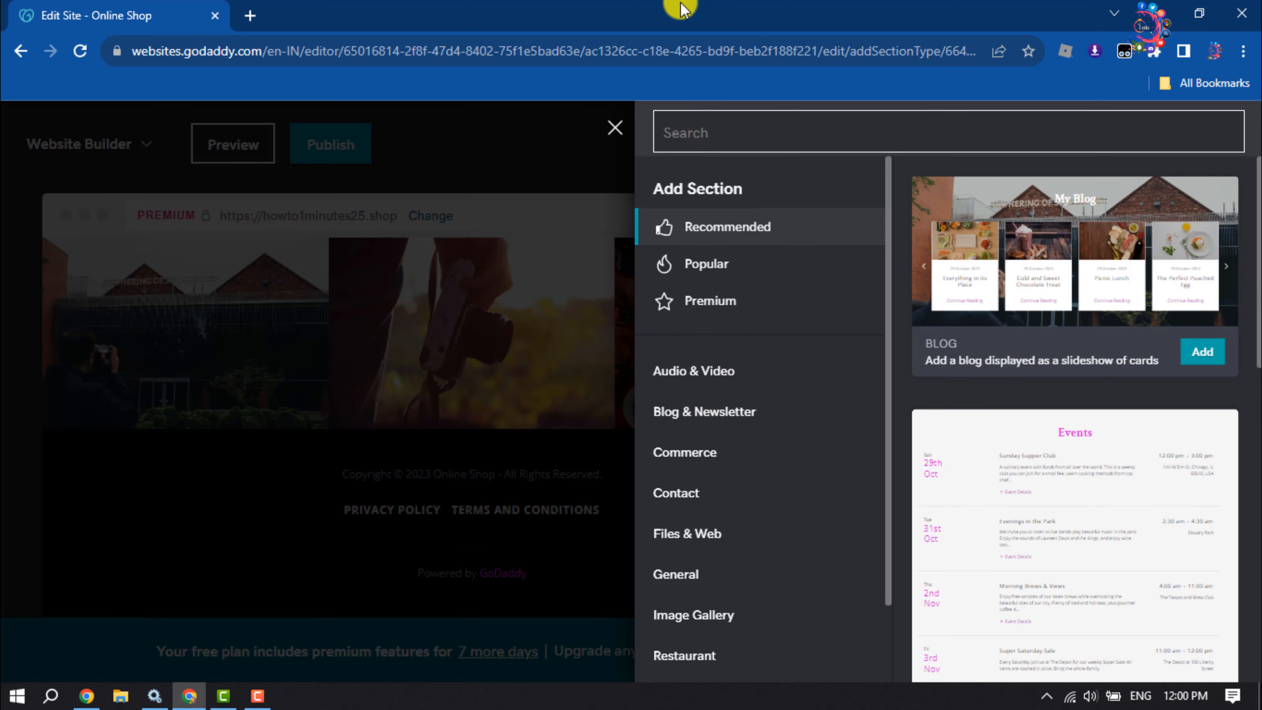
type("contq")
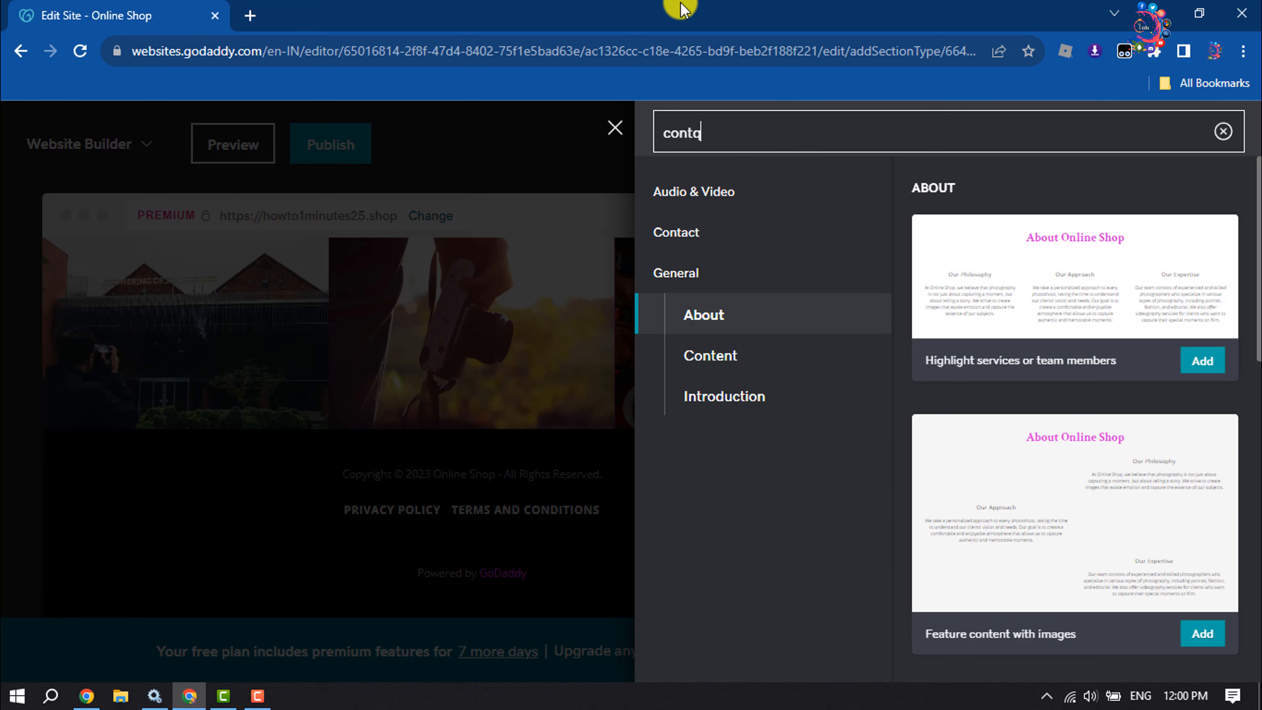
key("BackSpace")
key("BackSpace")
type("tact")
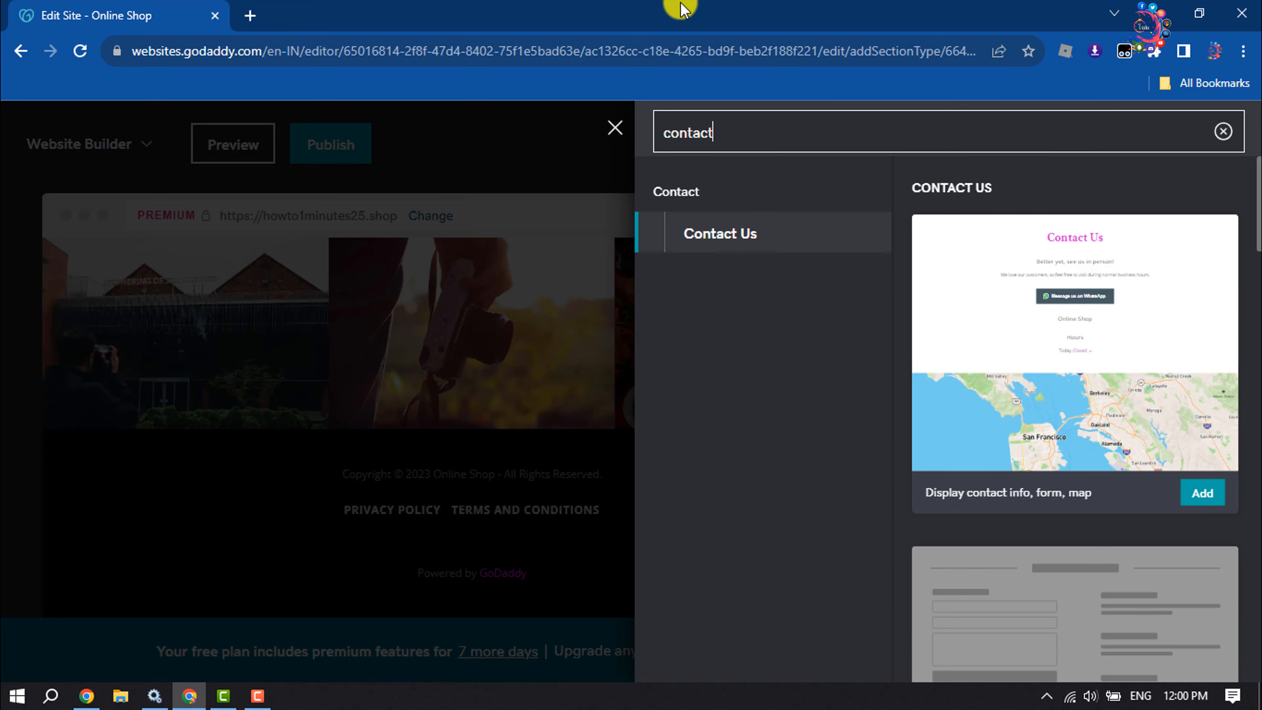
left_click(716, 244)
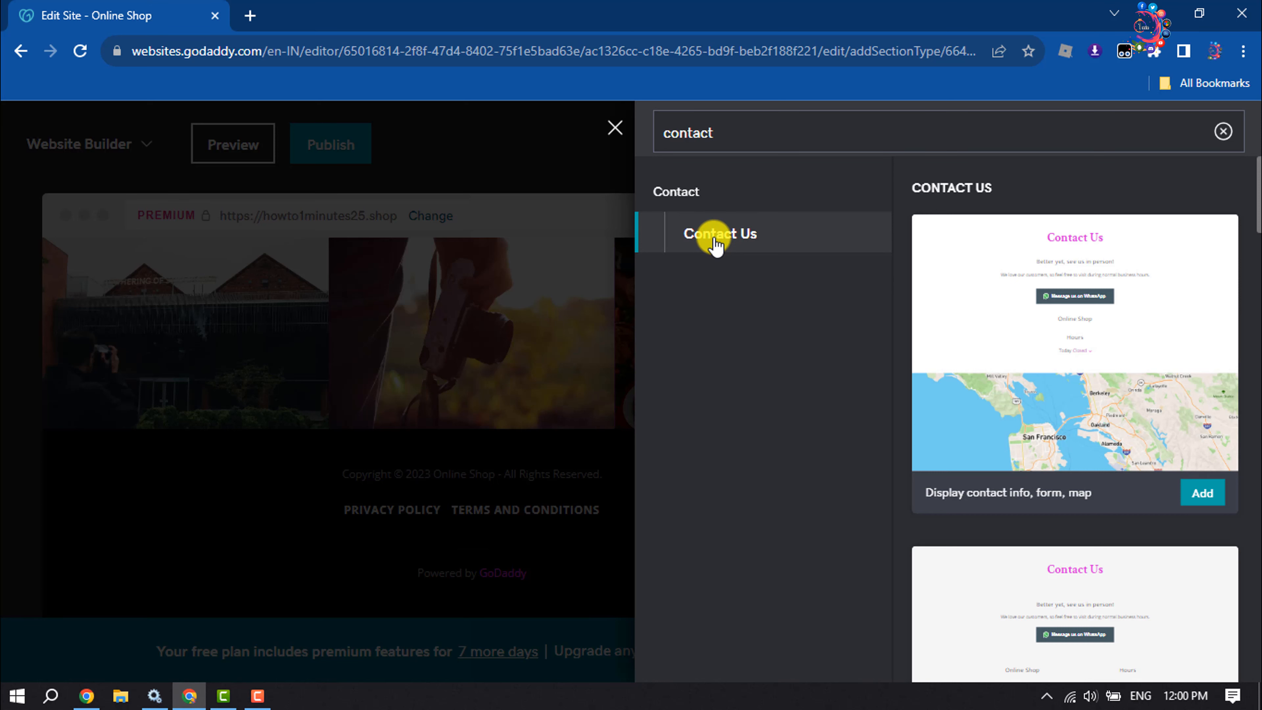
scroll(1127, 422, "down", 5)
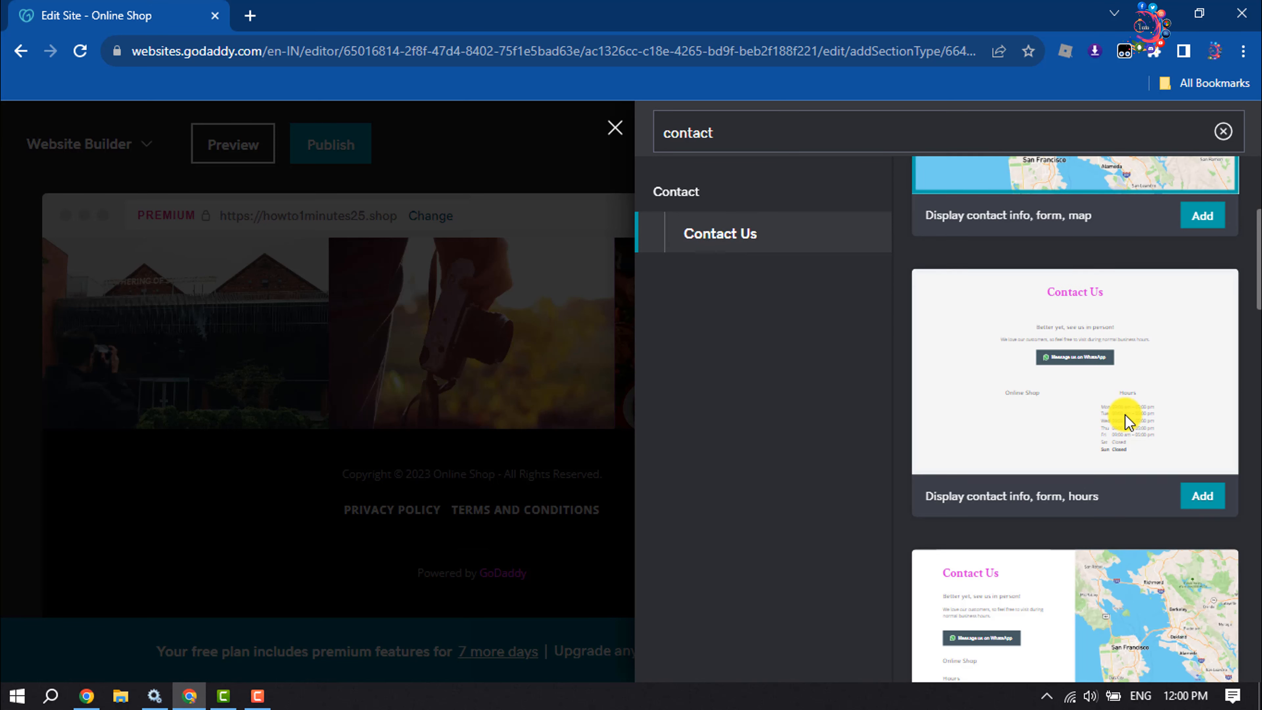
left_click(1197, 498)
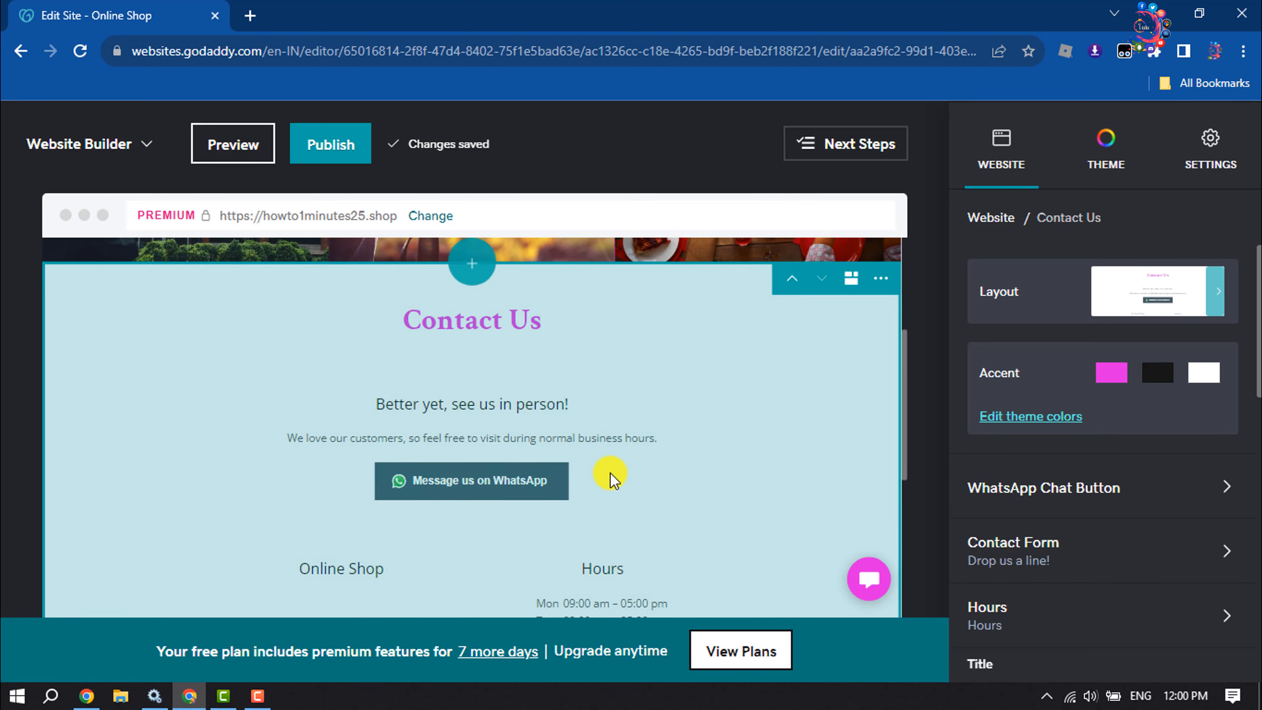
Step: Open the Contact Us section's contact form settings and turn on showing the contact form
scroll(612, 479, "down", 2)
scroll(612, 479, "down", 3)
scroll(616, 477, "up", 3)
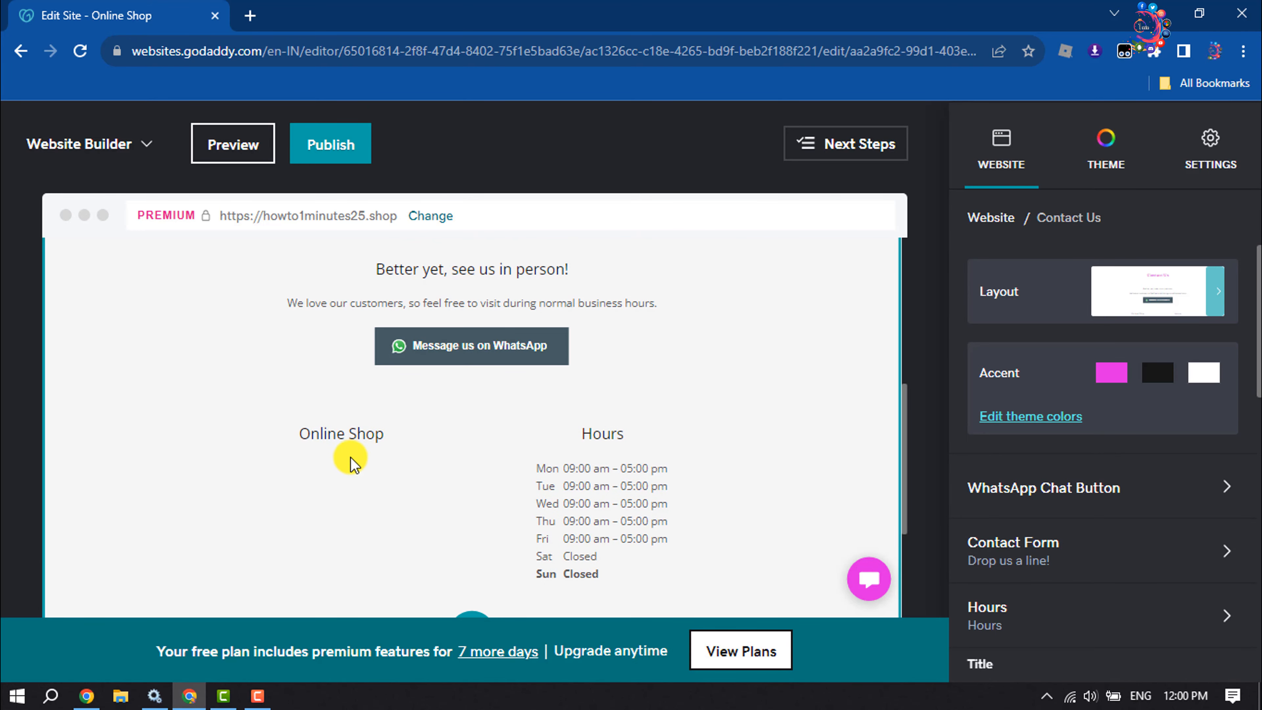
left_click(1048, 549)
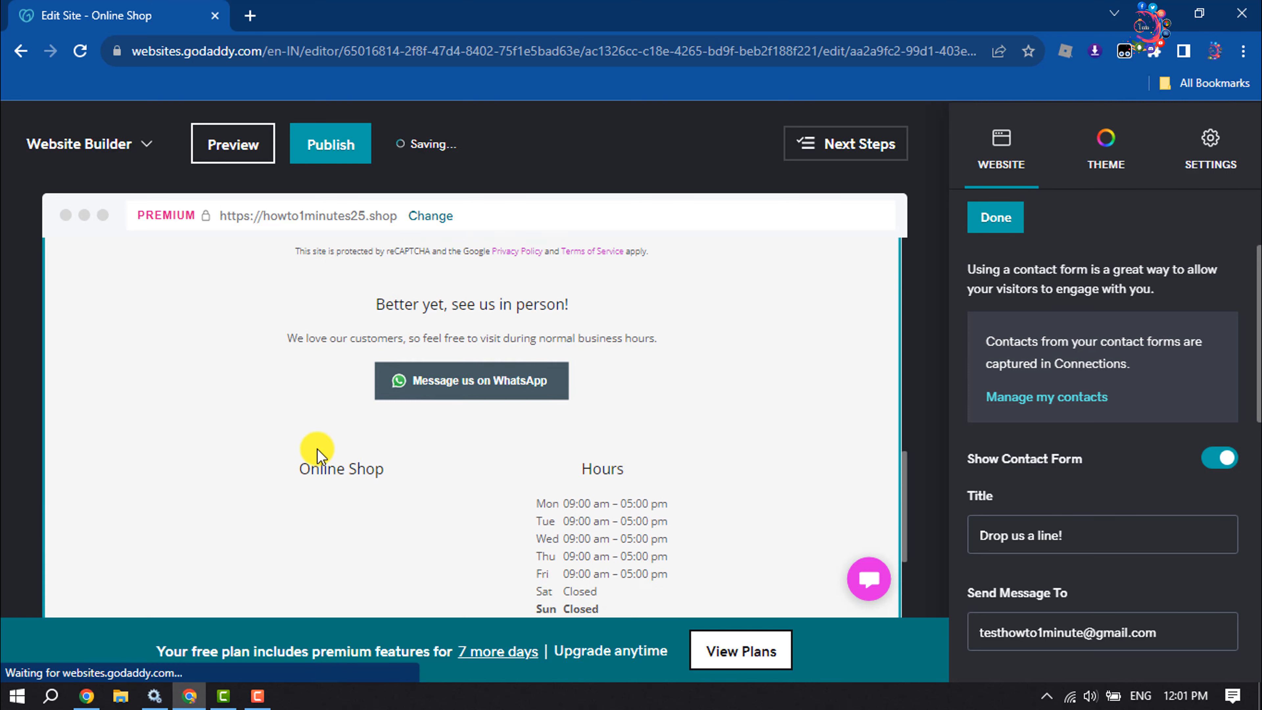
Step: Inspect the editing options of the contact form's Name field and return to the contact form settings
scroll(319, 443, "up", 5)
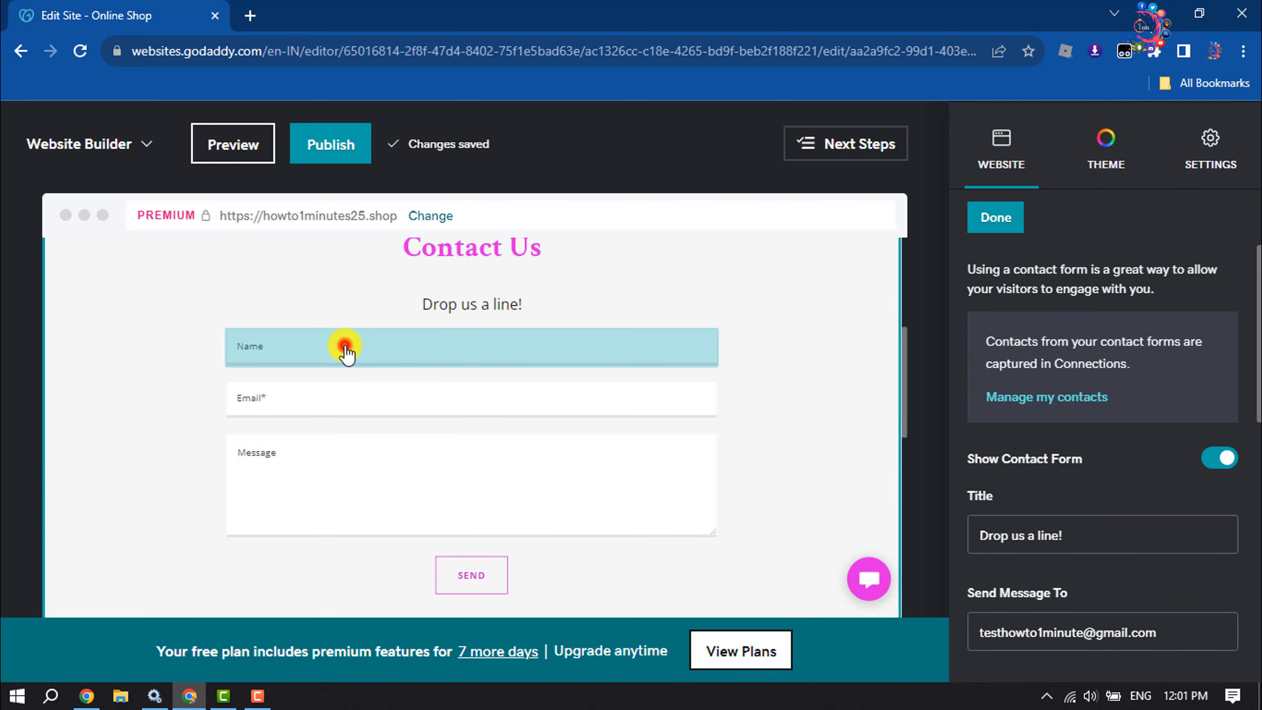
left_click(346, 354)
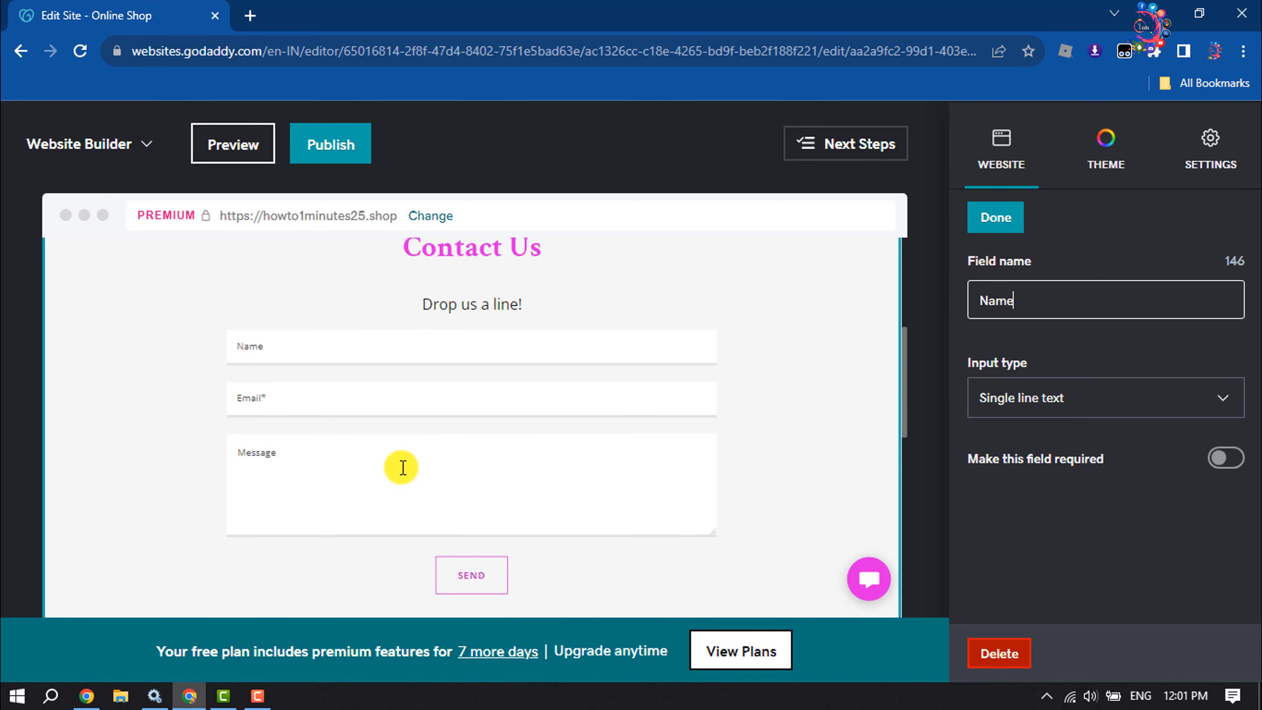
left_click_drag(1048, 304, 966, 303)
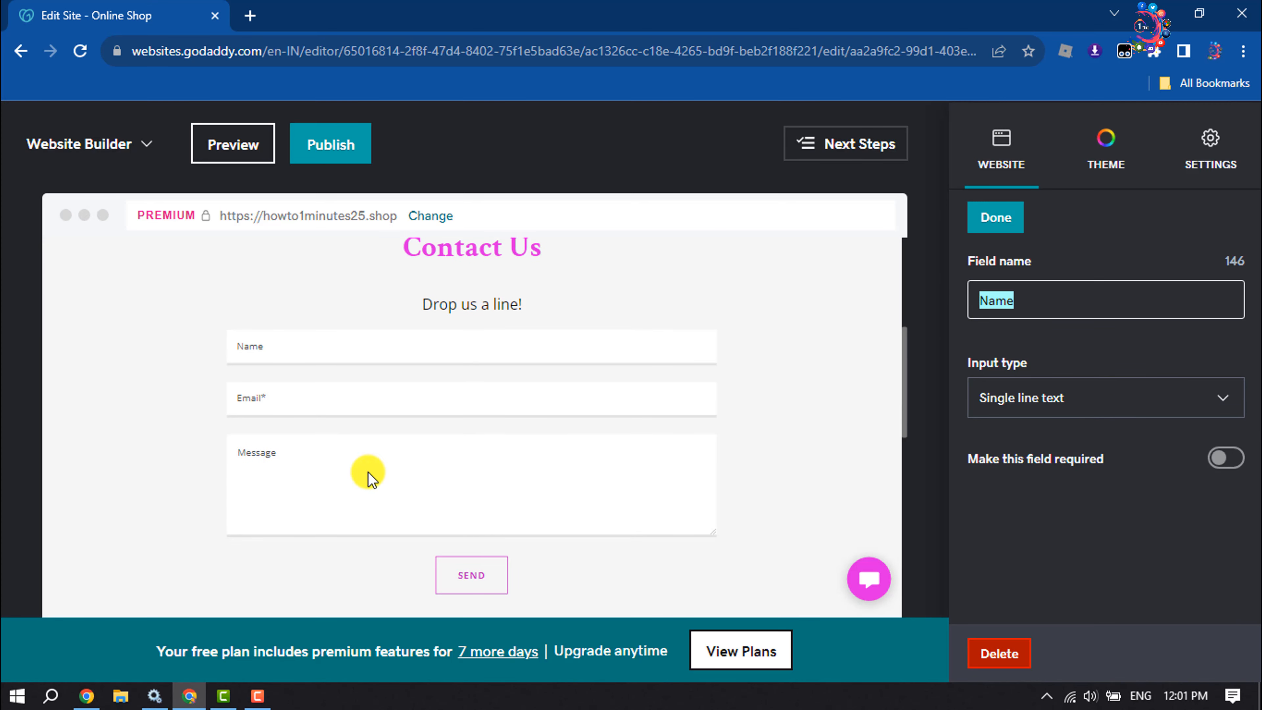
scroll(526, 468, "up", 5)
left_click(998, 219)
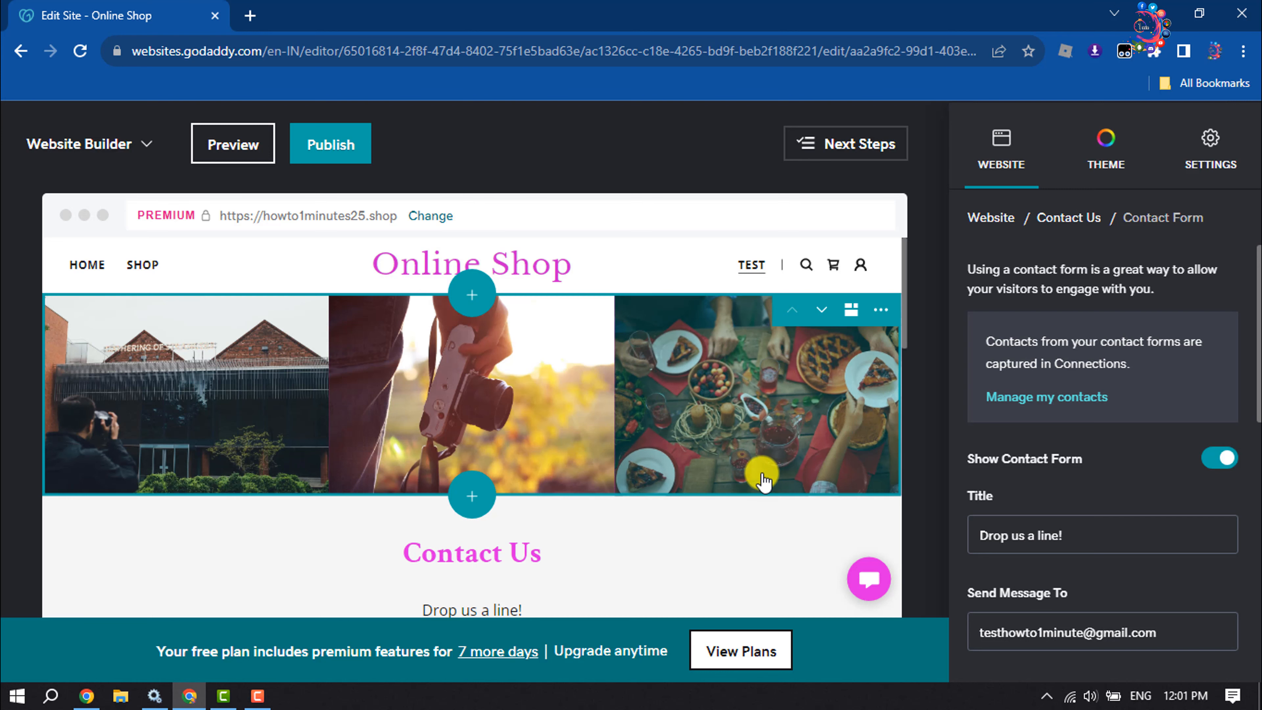
scroll(761, 477, "down", 5)
scroll(763, 478, "down", 5)
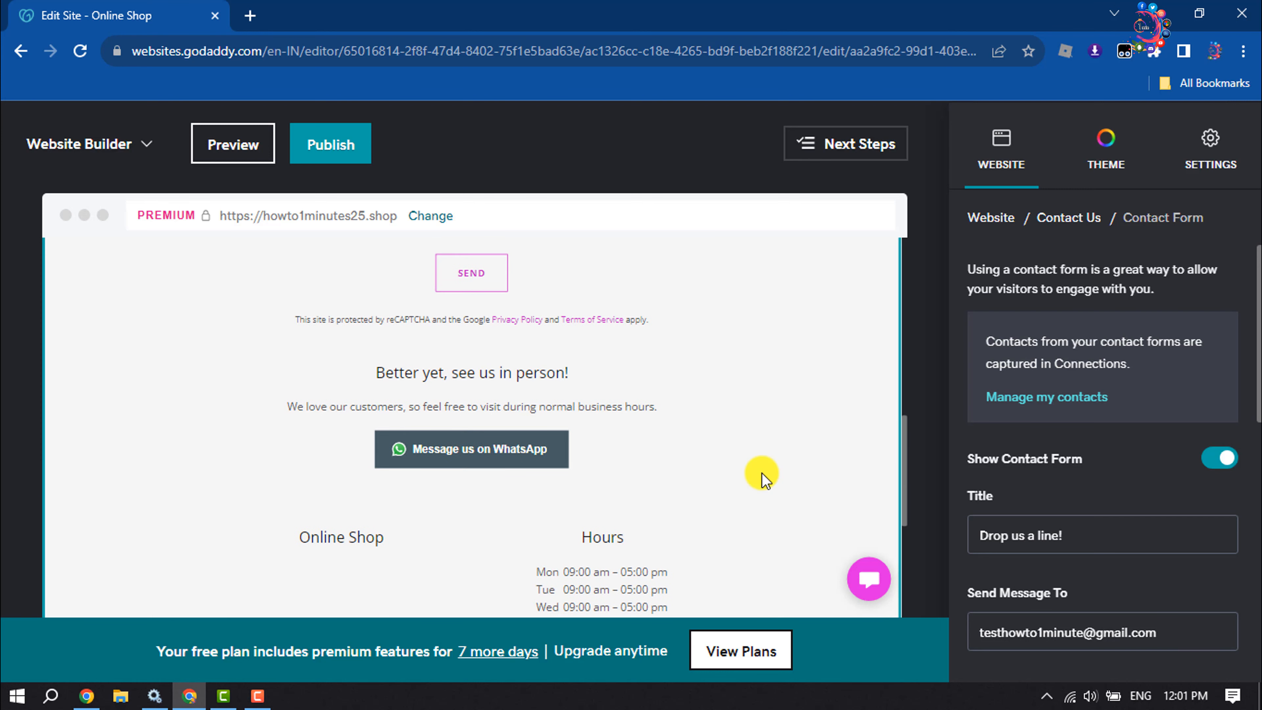
scroll(761, 473, "up", 5)
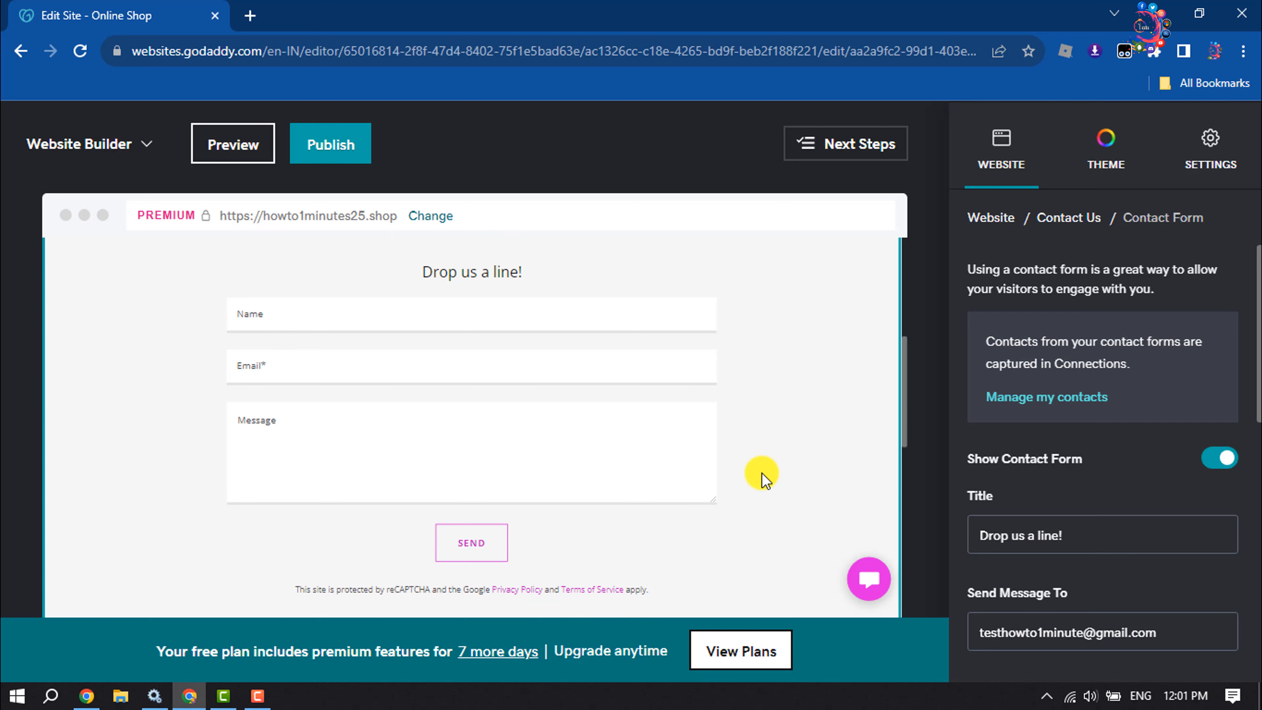